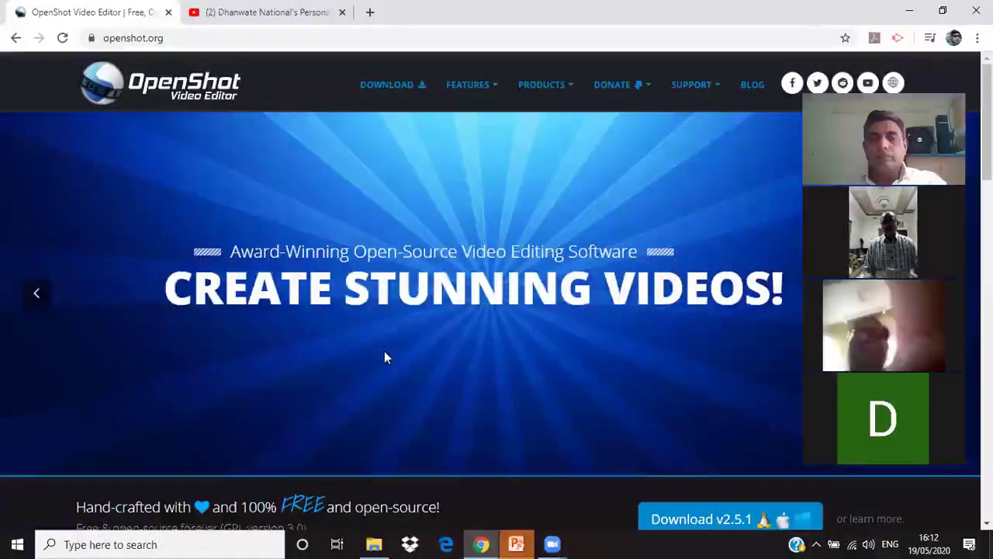
- Open the OpenShot download page and view the Windows 64-bit installer offered there
scroll(385, 357, down, 3)
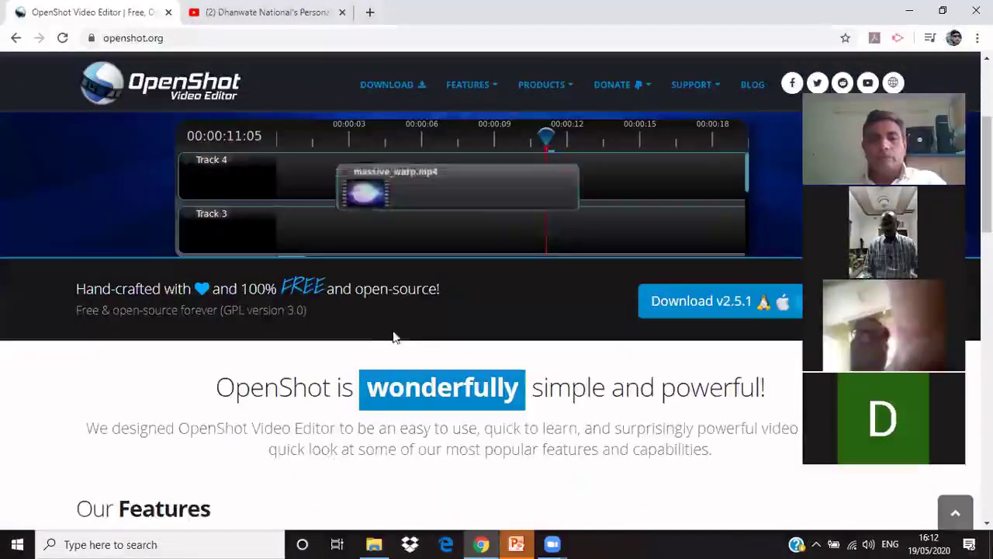
scroll(392, 336, down, 2)
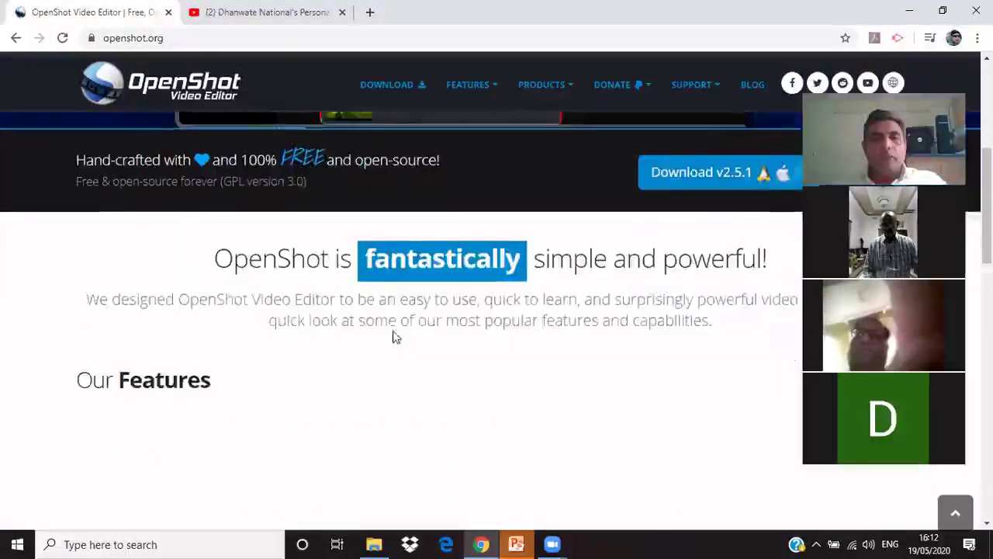
scroll(395, 333, up, 1)
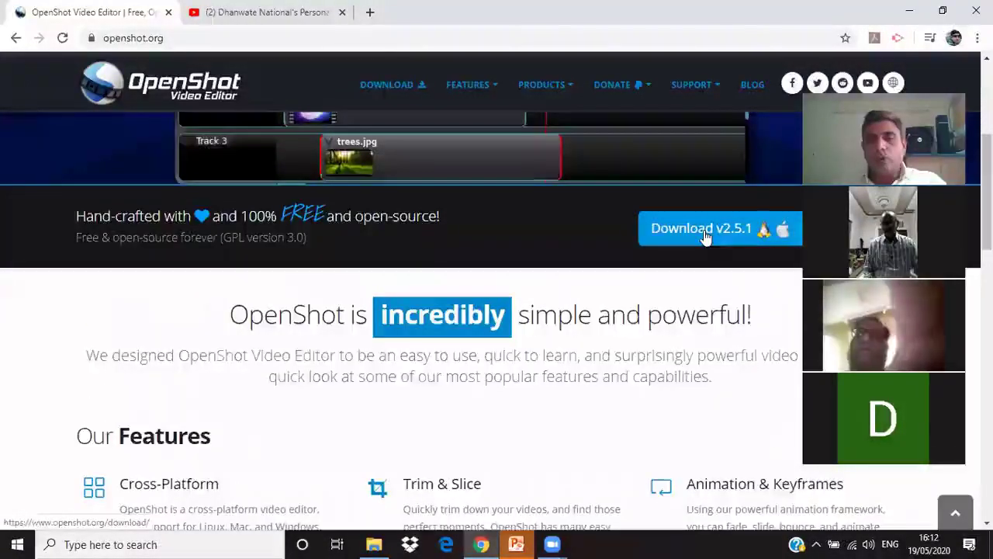
click(387, 91)
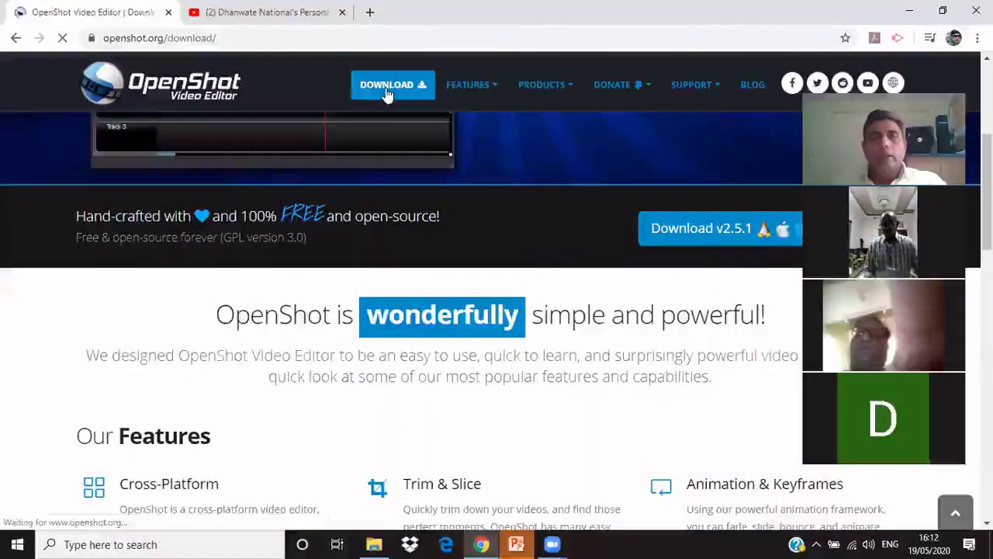
scroll(605, 405, down, 1)
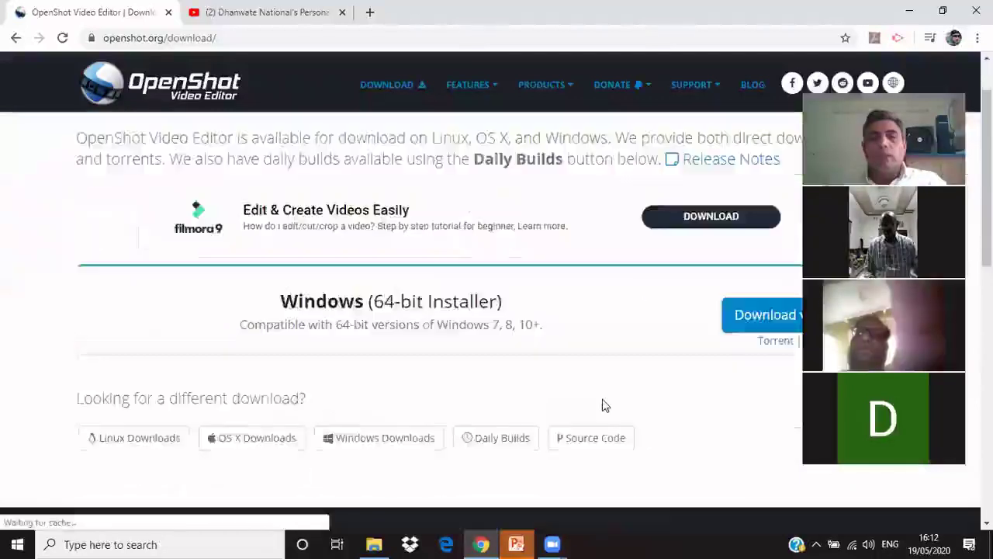
scroll(359, 295, down, 1)
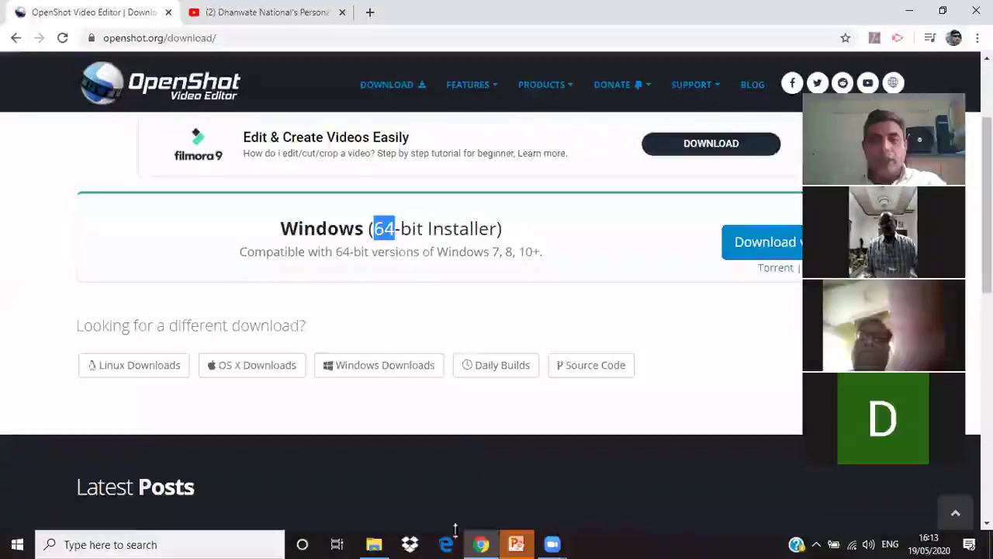
- Locate the OpenShot-v2.5.1-x86_64 installer in the Downloads folder, and return to the desktop
click(374, 543)
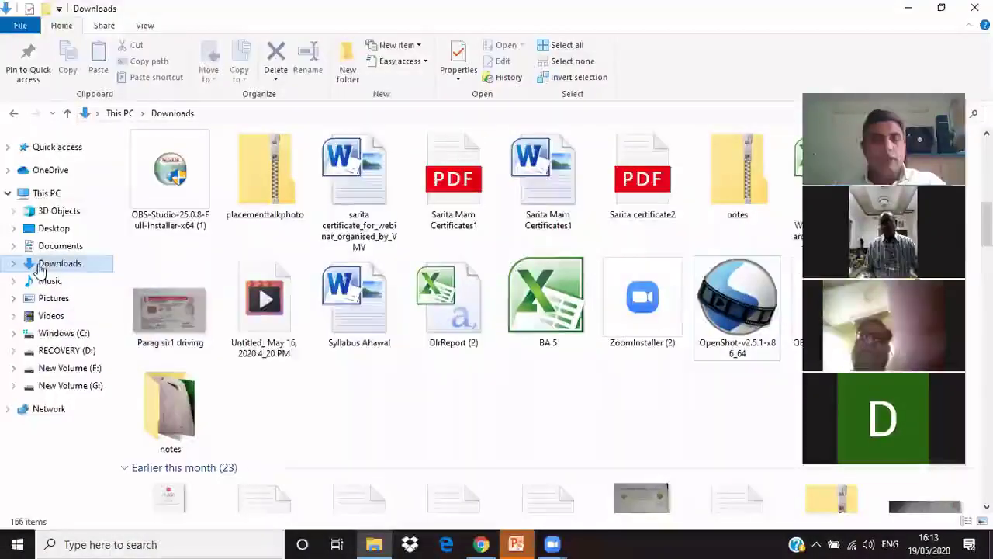
click(744, 322)
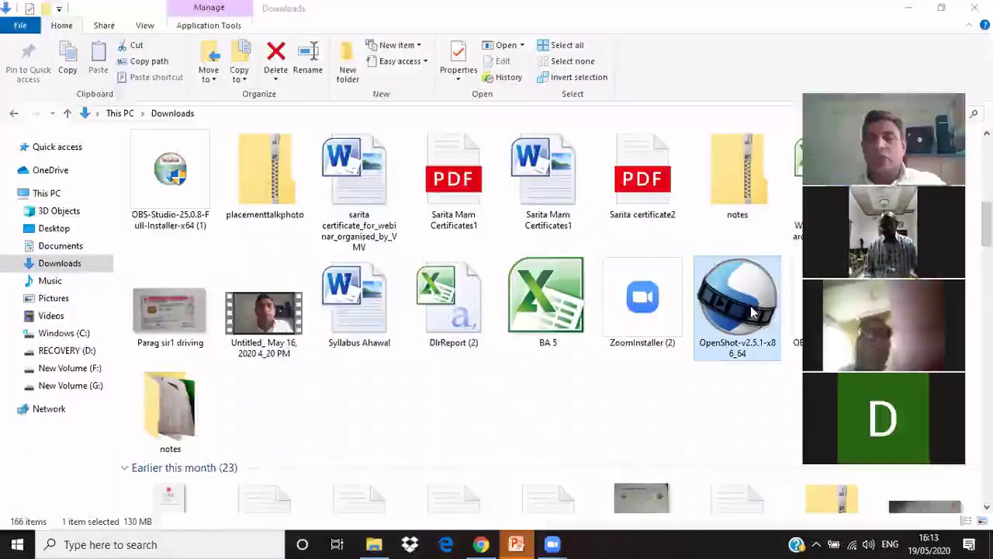
click(908, 10)
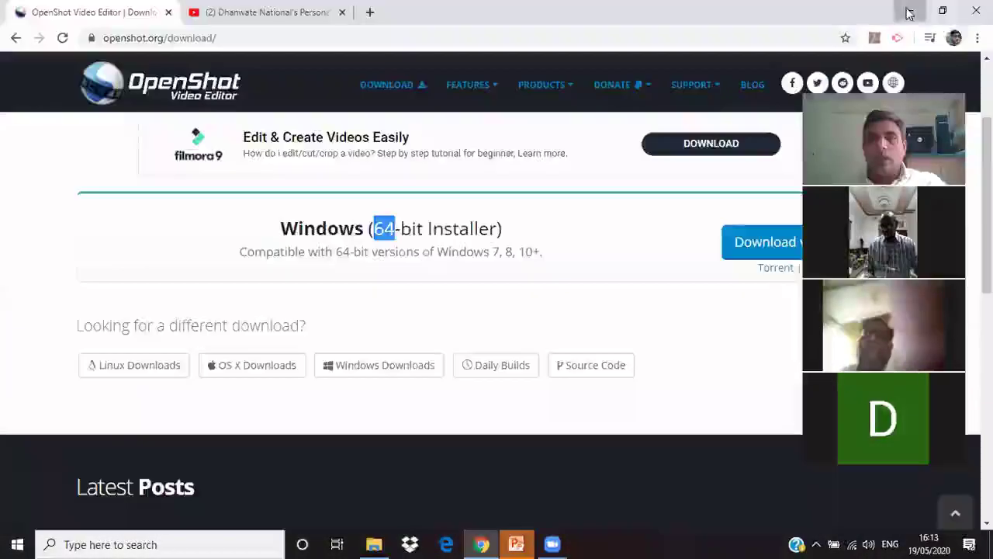
click(907, 10)
click(908, 11)
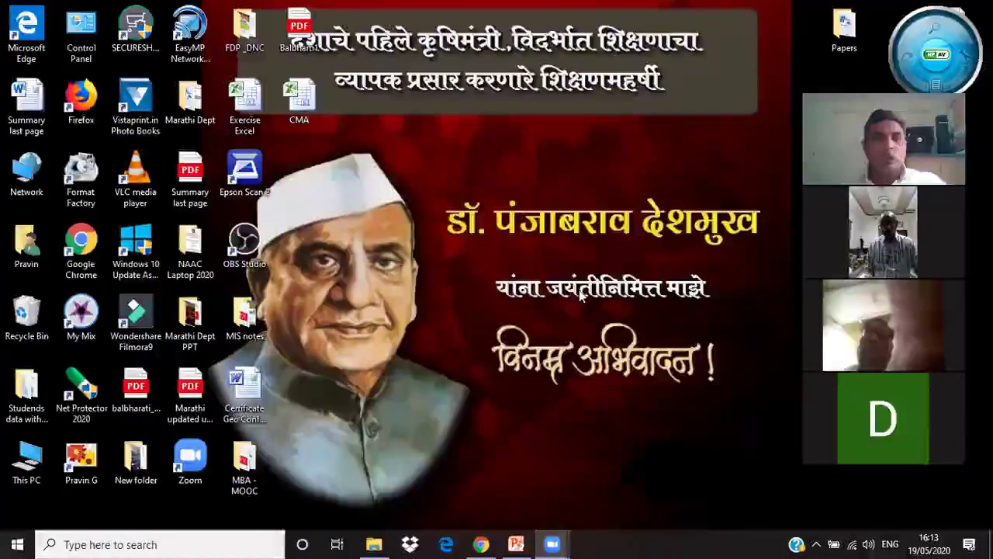
- Launch OpenShot Video Editor and bring its untitled project window to the front
click(19, 544)
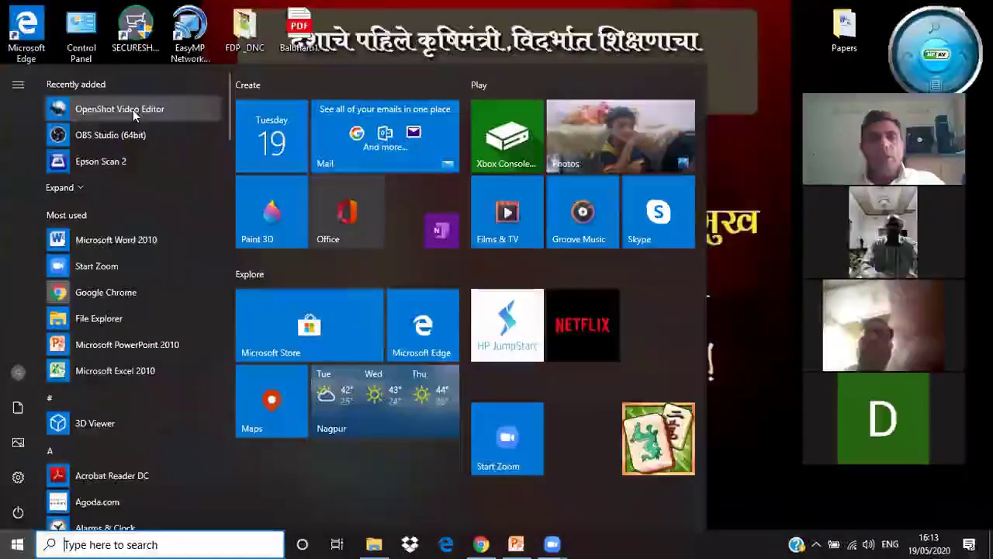
click(133, 110)
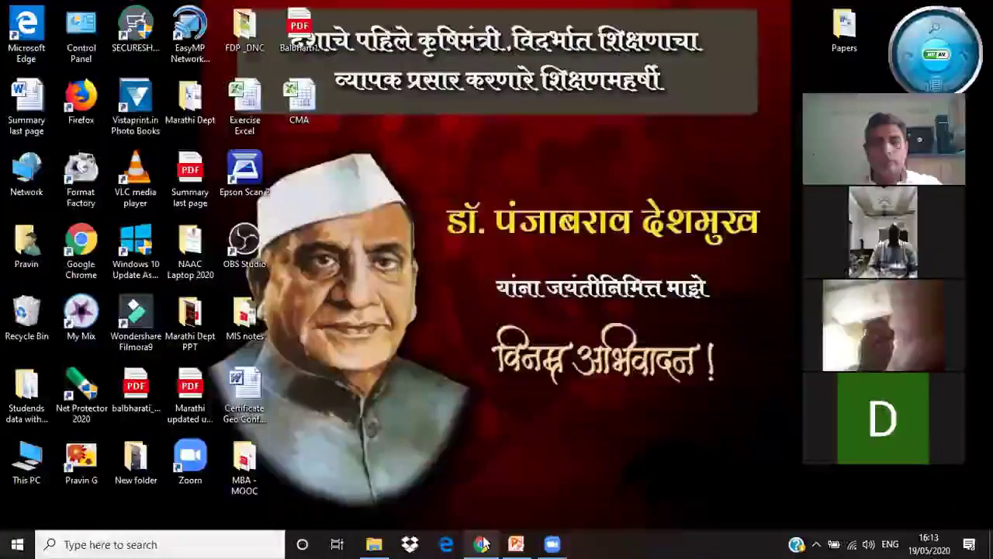
mouse_move(481, 544)
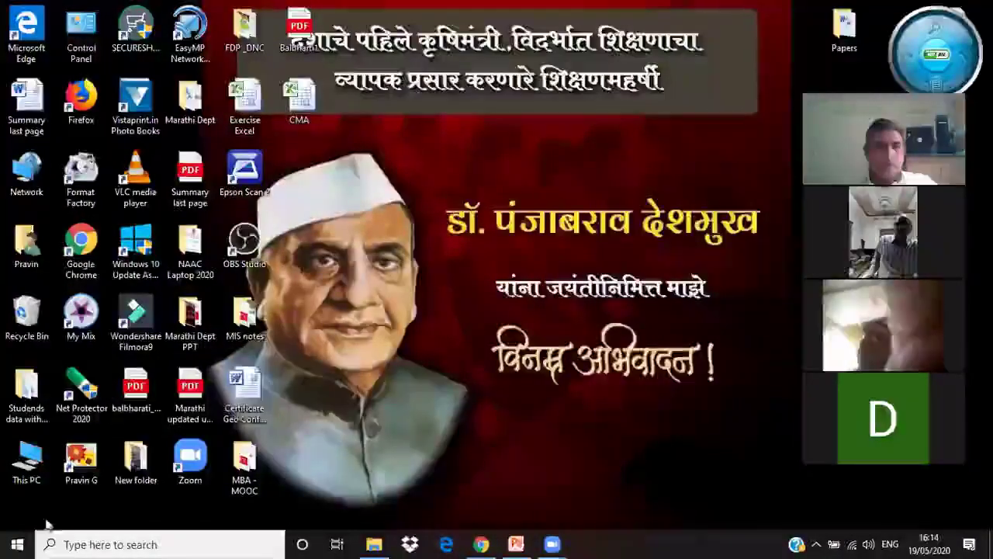
key(super)
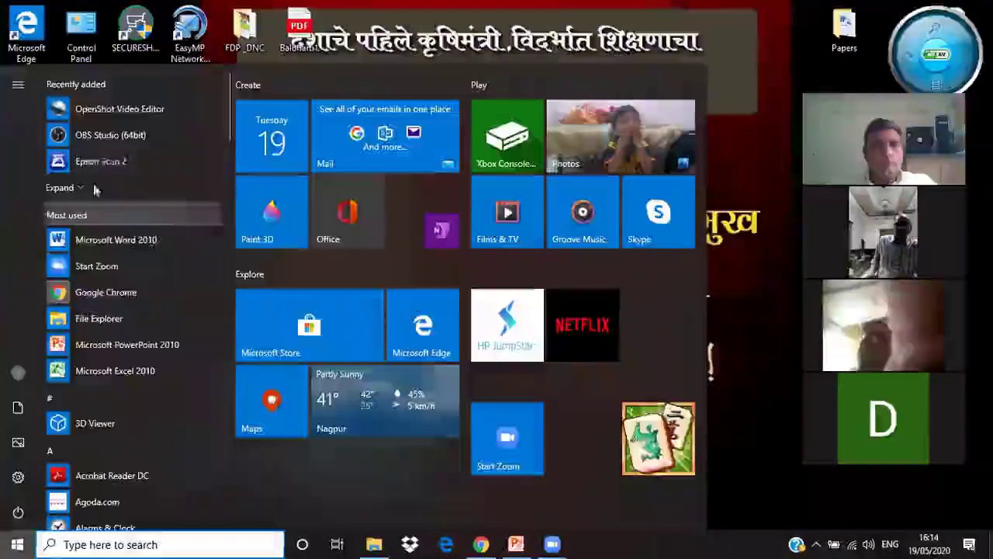
click(108, 111)
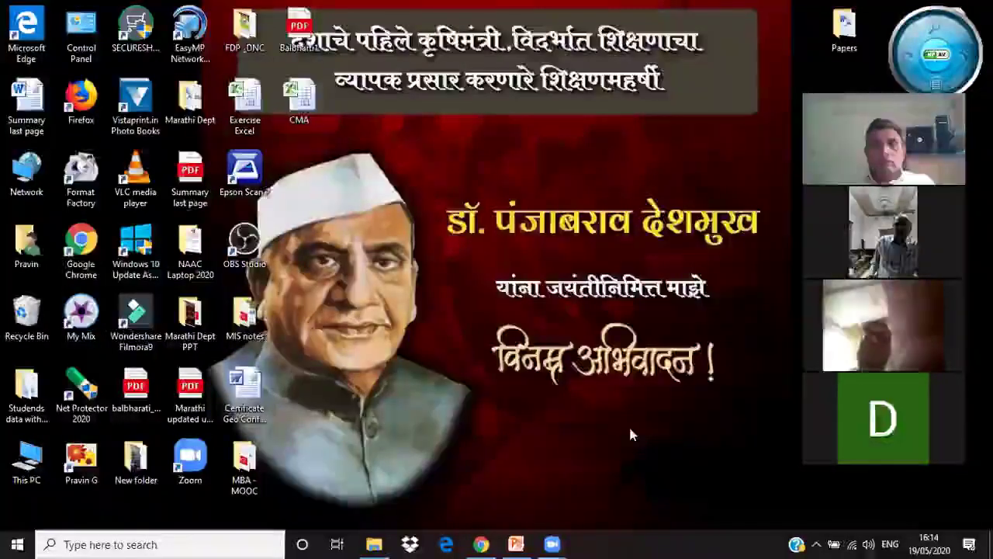
mouse_move(560, 543)
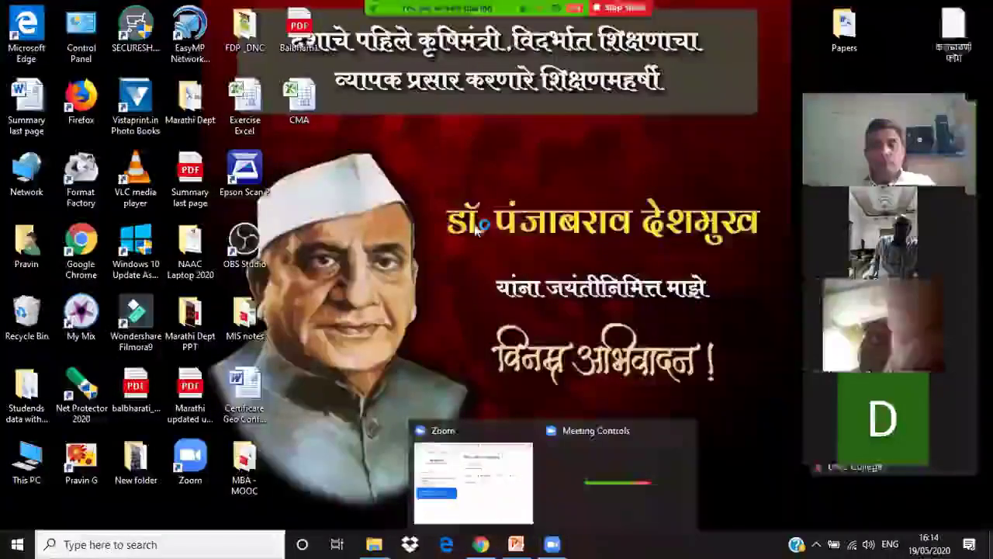
click(594, 435)
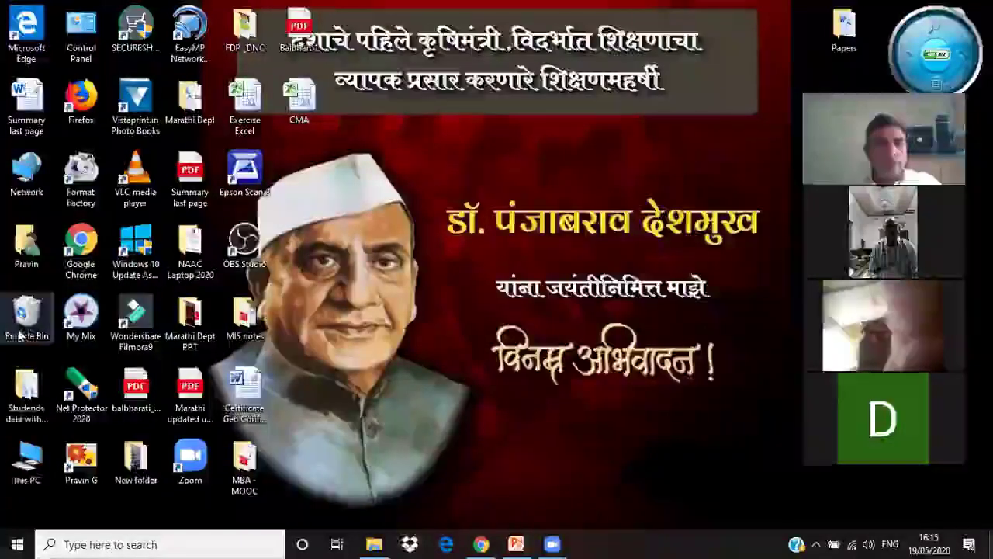
click(17, 544)
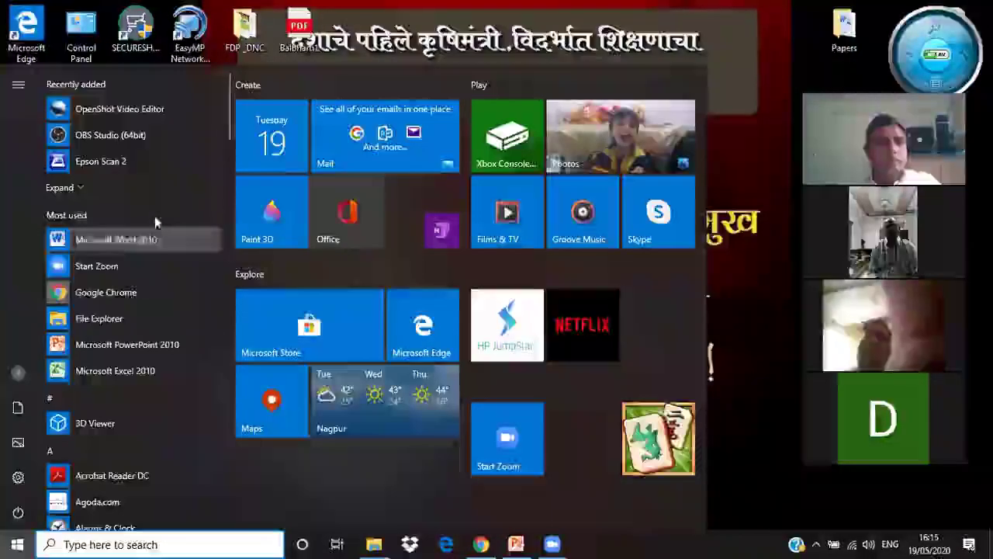
click(98, 110)
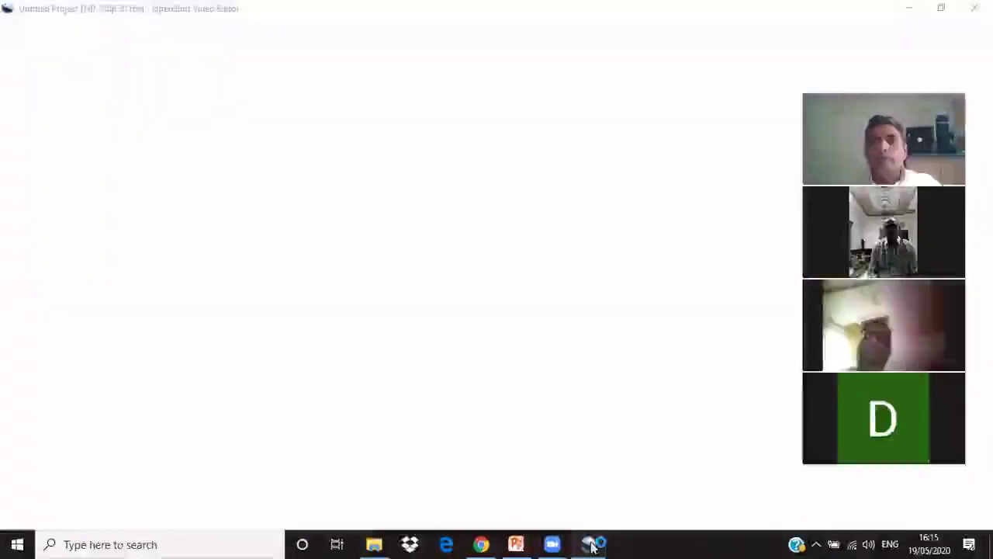
mouse_move(591, 543)
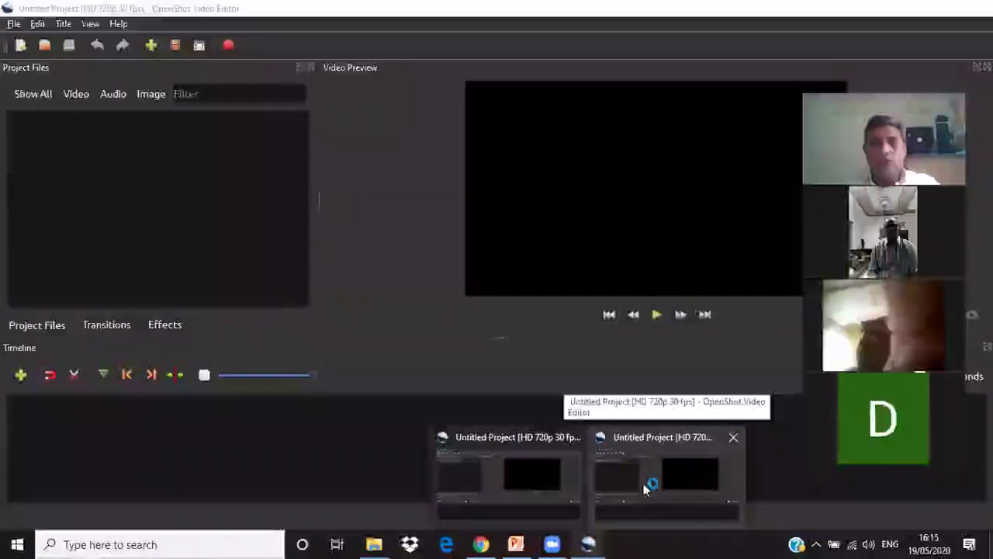
click(531, 442)
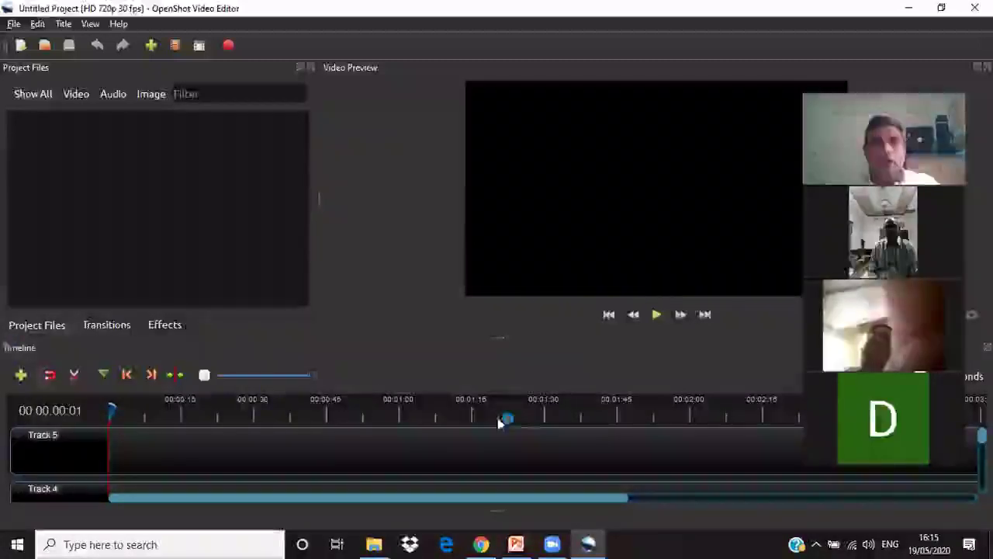
click(12, 24)
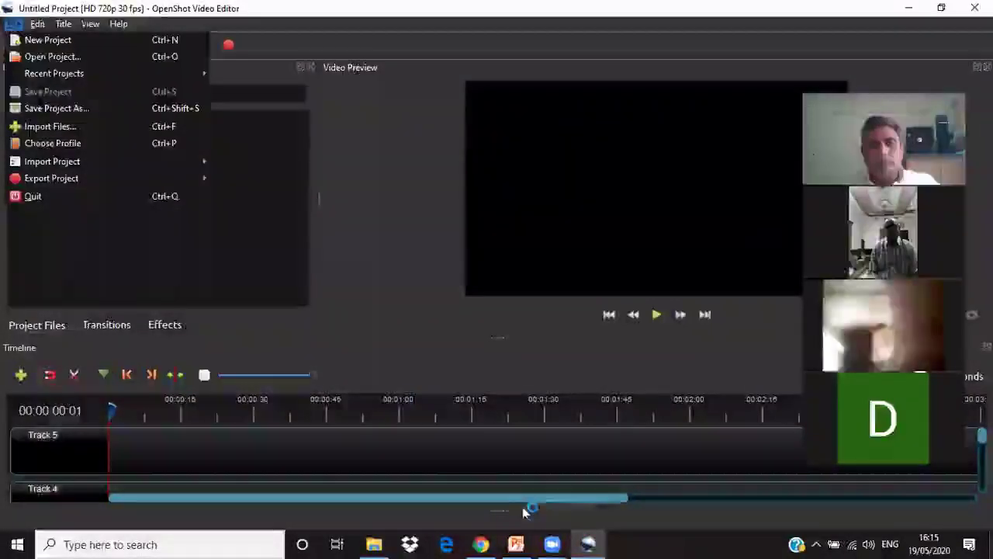
click(21, 27)
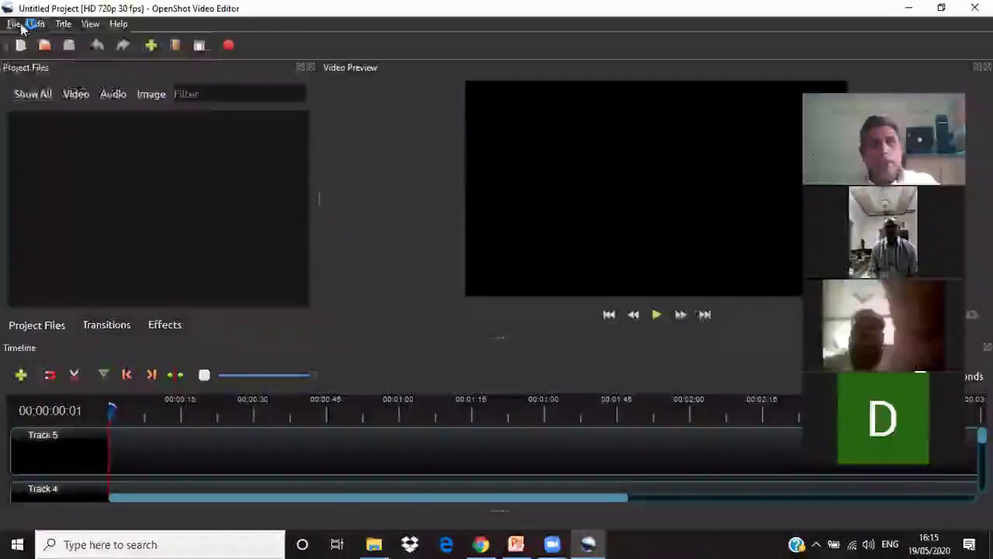
click(19, 25)
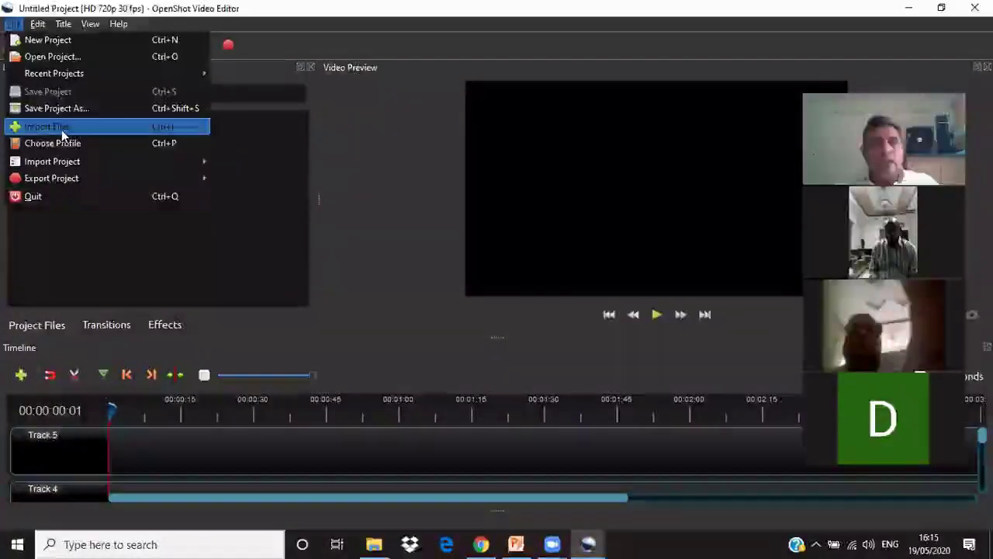
click(61, 129)
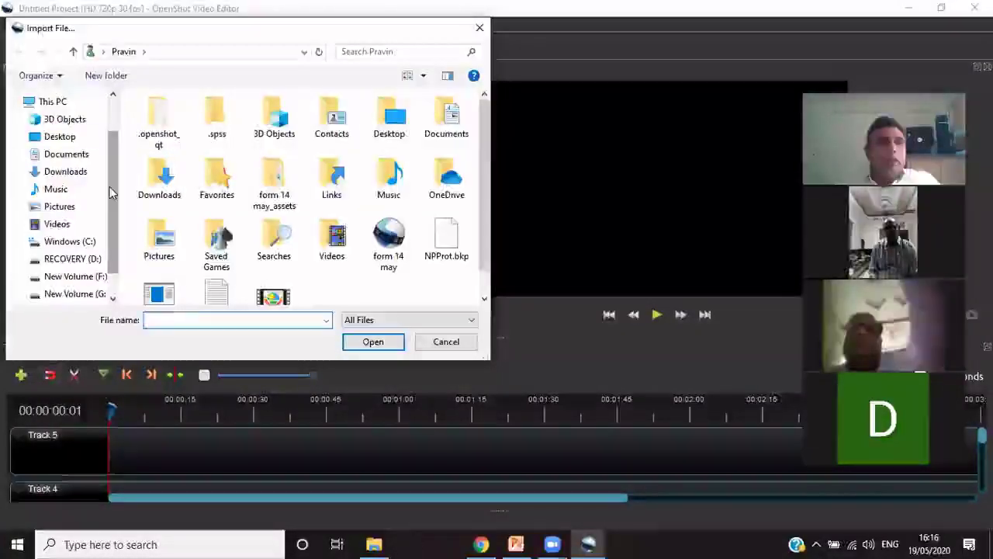
scroll(113, 200, down, 1)
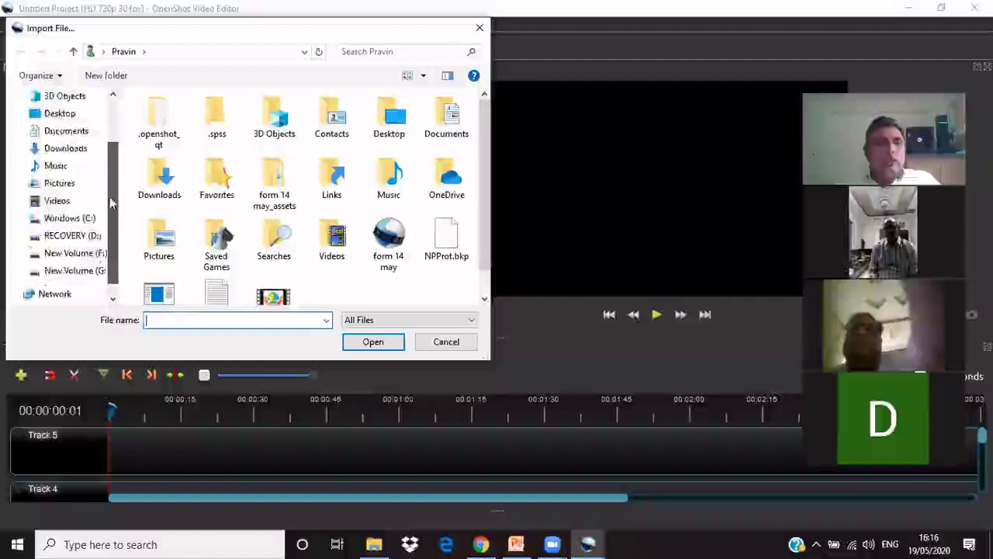
click(64, 204)
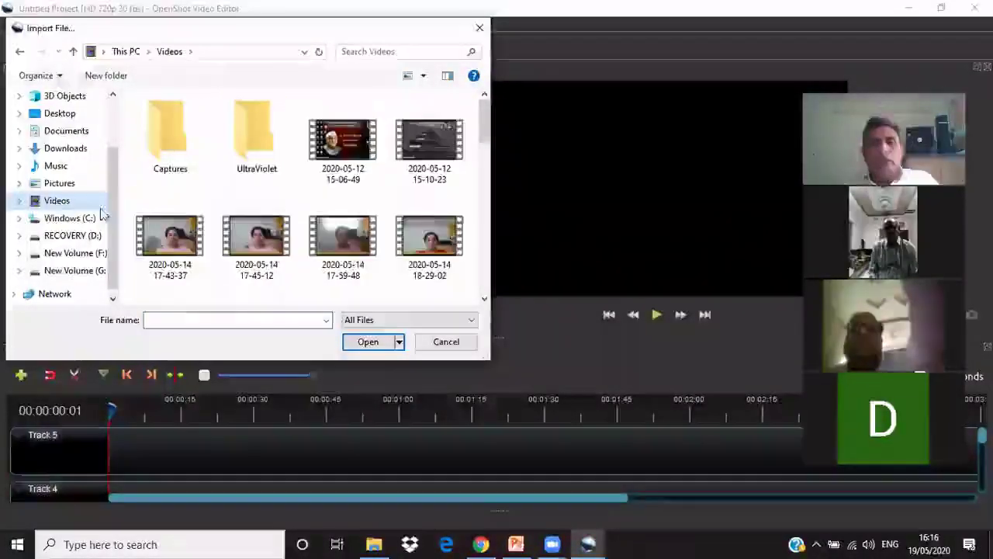
drag(483, 133, 483, 297)
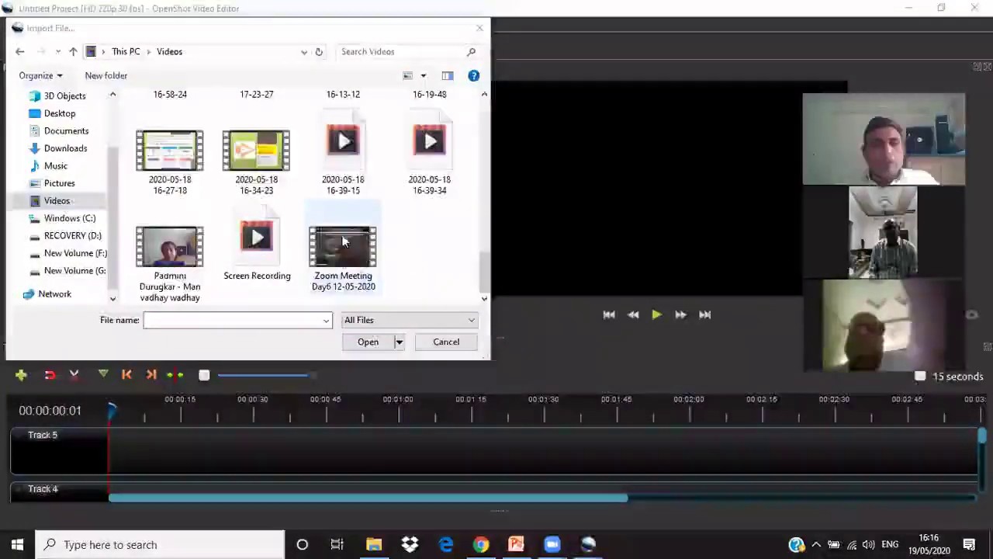
click(250, 175)
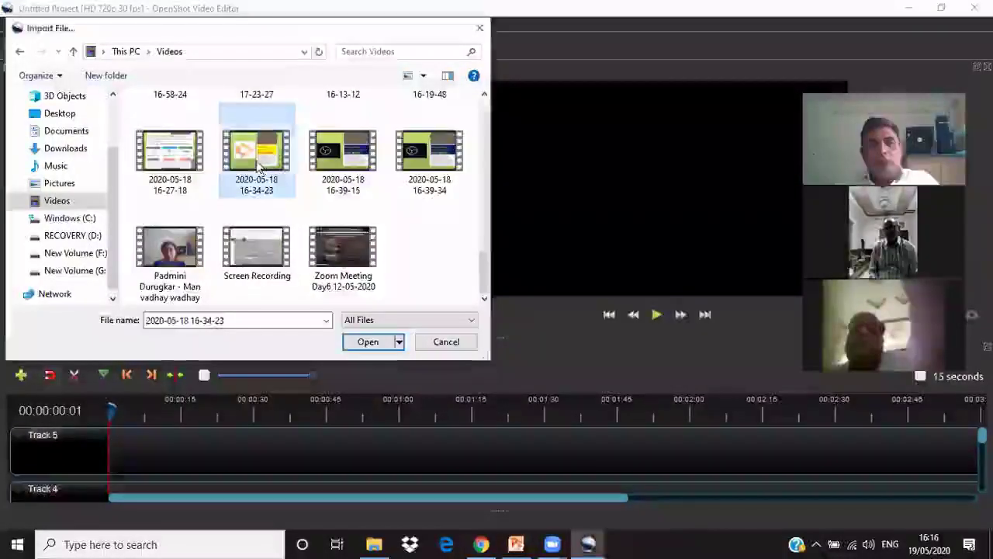
click(371, 343)
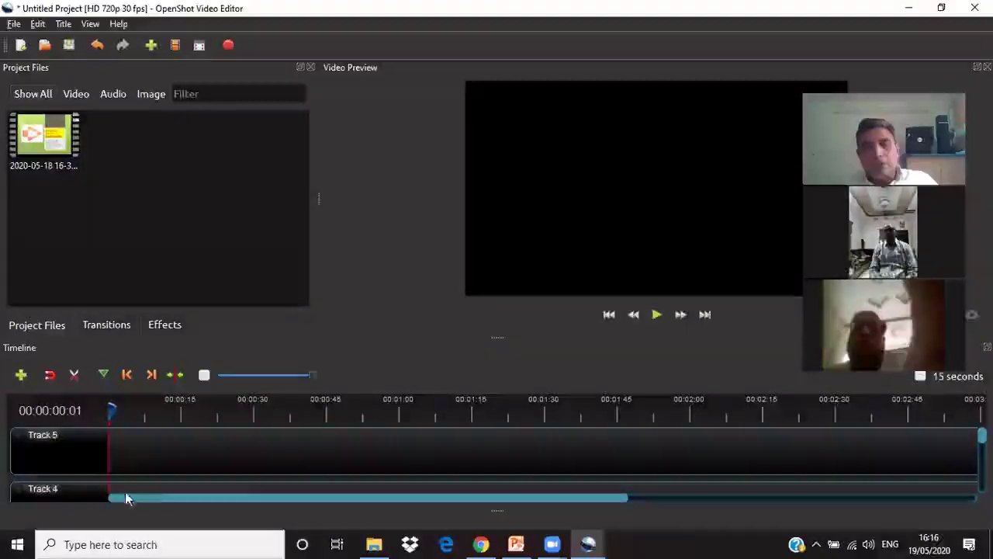
scroll(487, 467, down, 2)
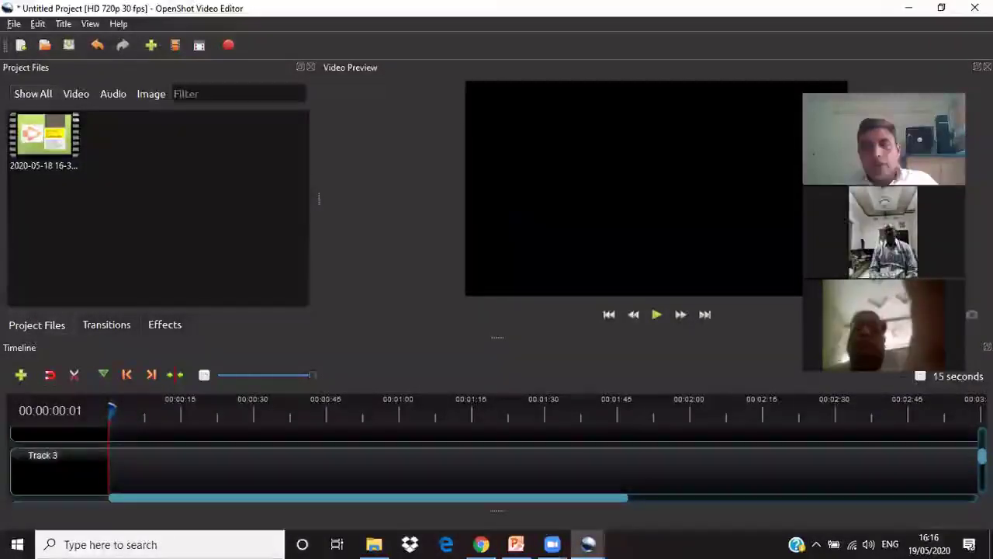
scroll(488, 477, down, 2)
scroll(489, 477, up, 2)
scroll(497, 470, down, 2)
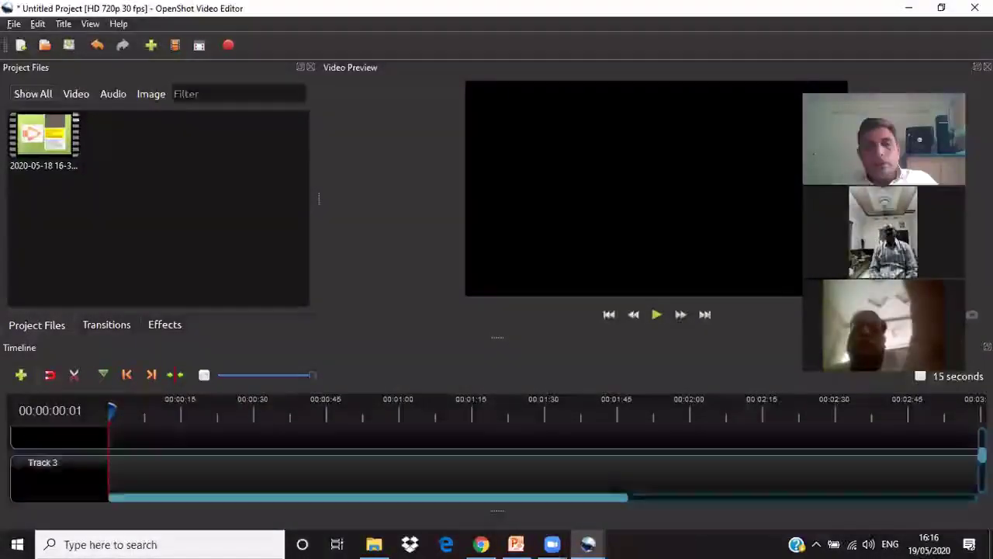
scroll(496, 466, up, 3)
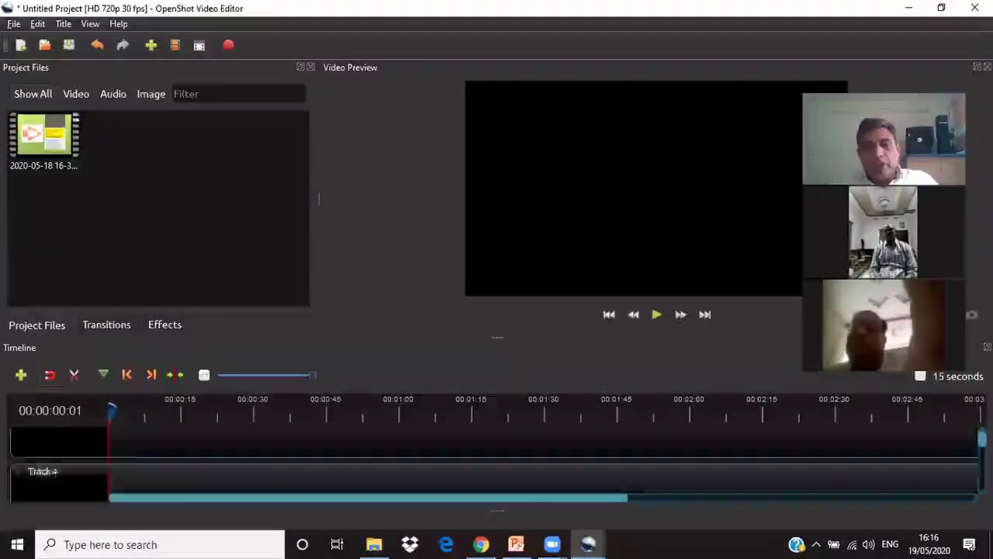
scroll(129, 448, up, 1)
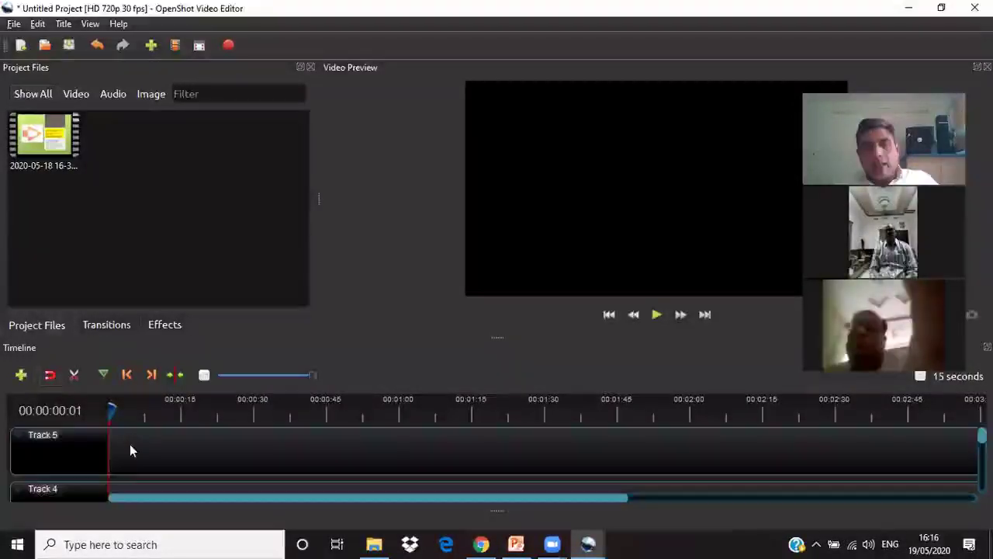
click(28, 136)
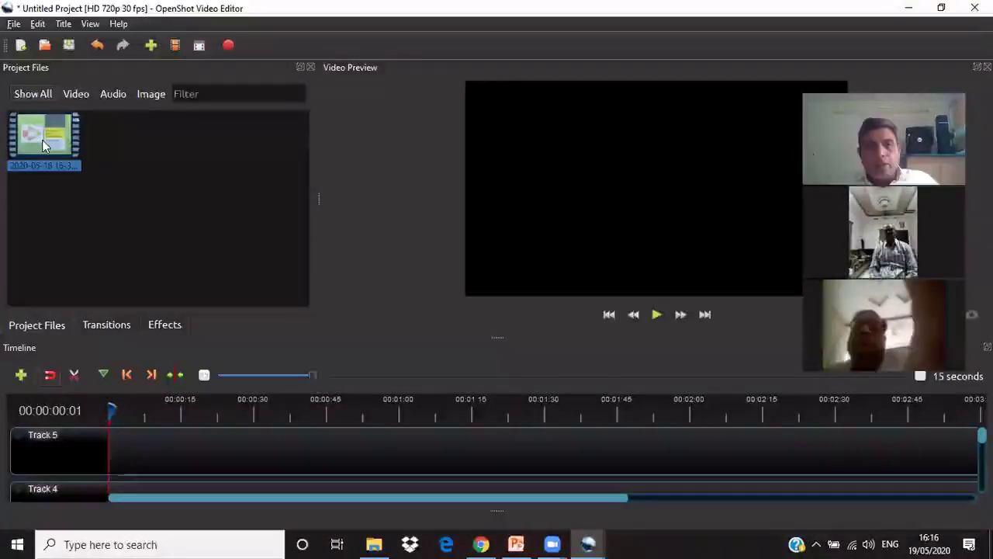
drag(56, 157, 106, 446)
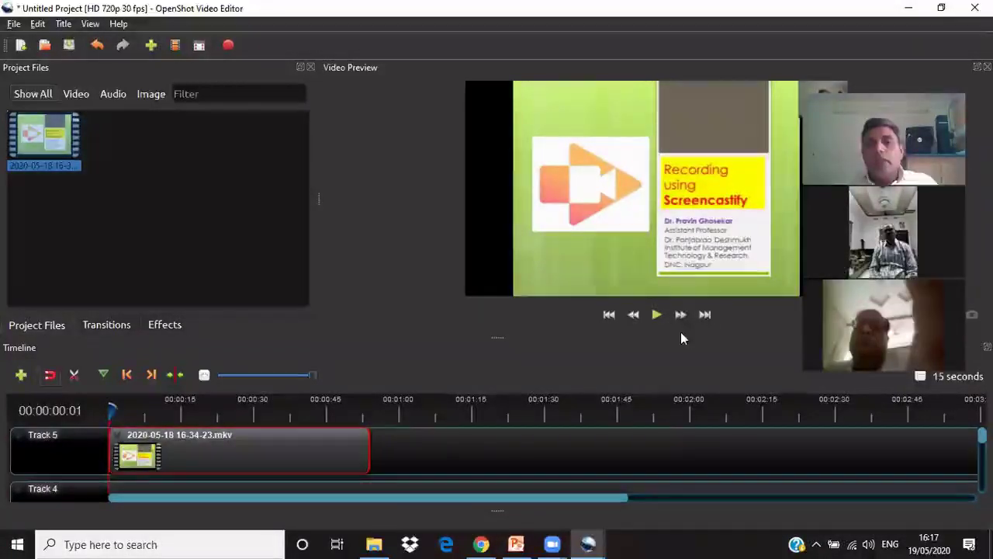
- Preview the video from its start, and again from about 25 seconds, pausing playback after each part
click(658, 316)
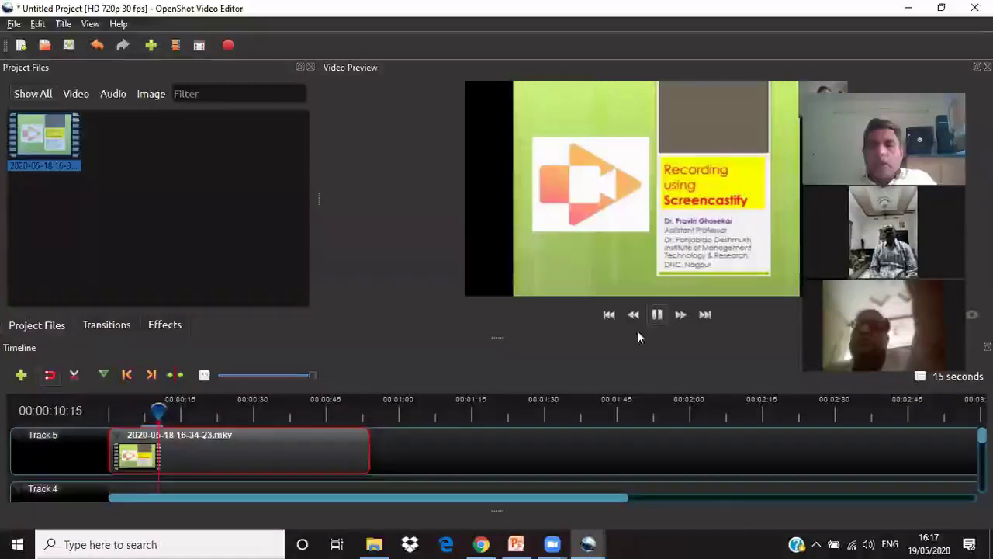
click(655, 314)
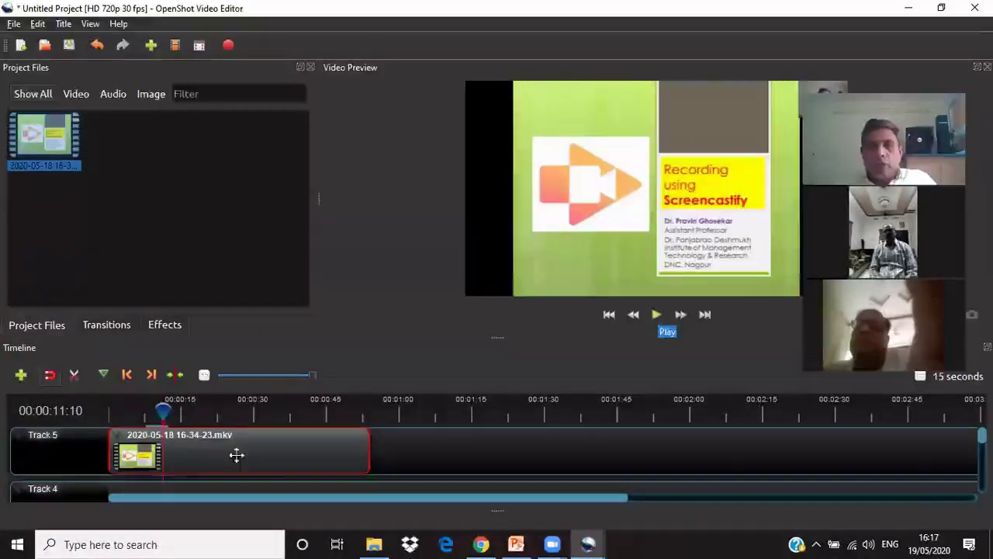
drag(177, 412, 232, 412)
click(656, 314)
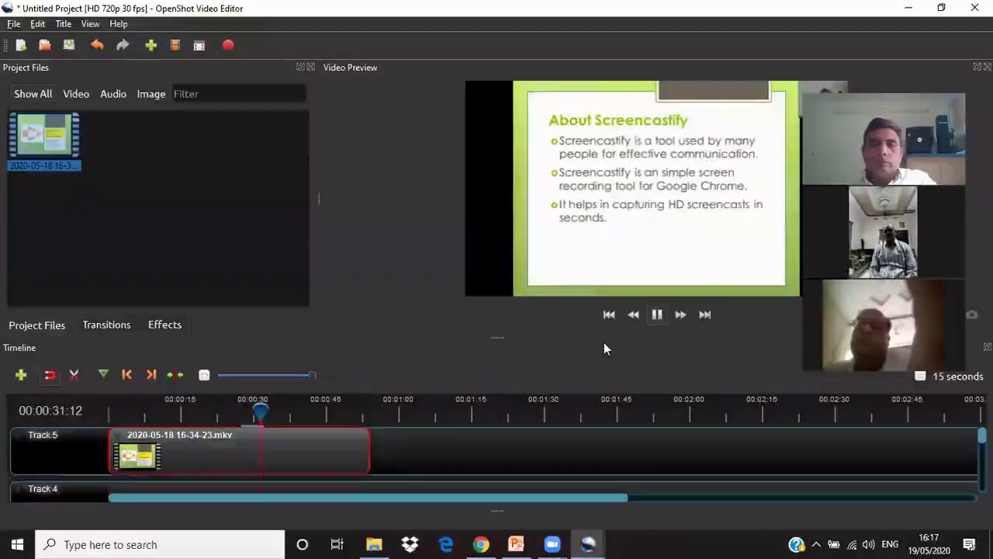
click(655, 319)
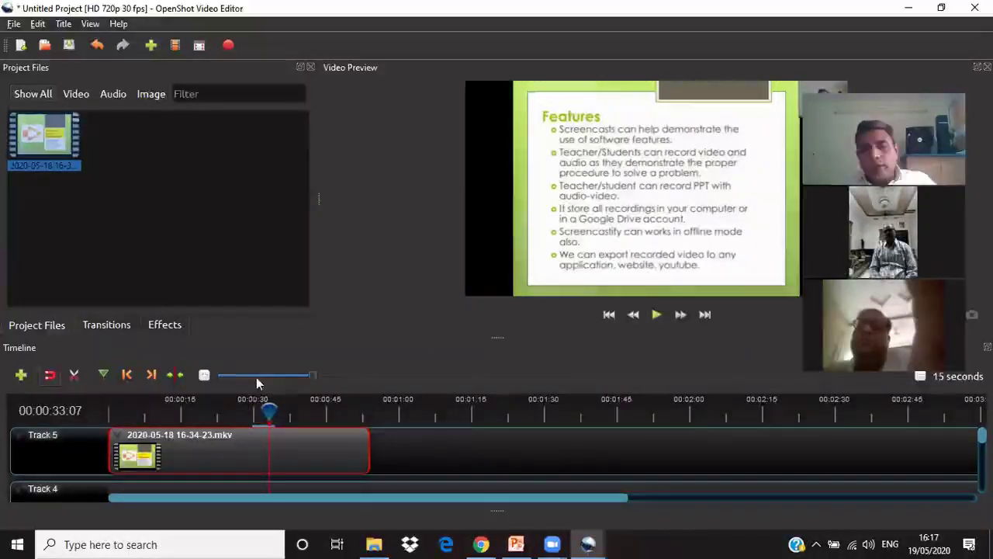
- Split the Track 5 video with the Razor tool at about 45 seconds and about 36 seconds
click(74, 378)
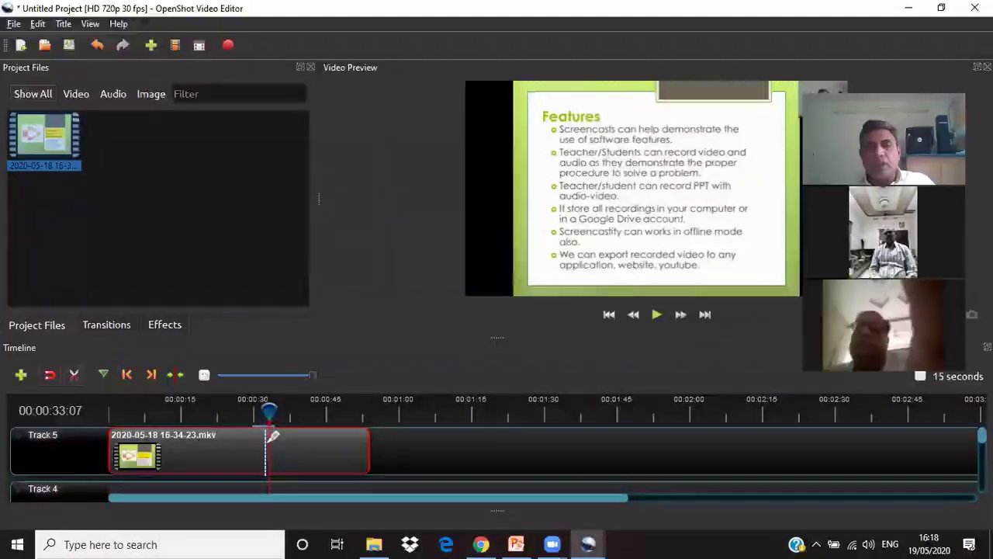
click(326, 442)
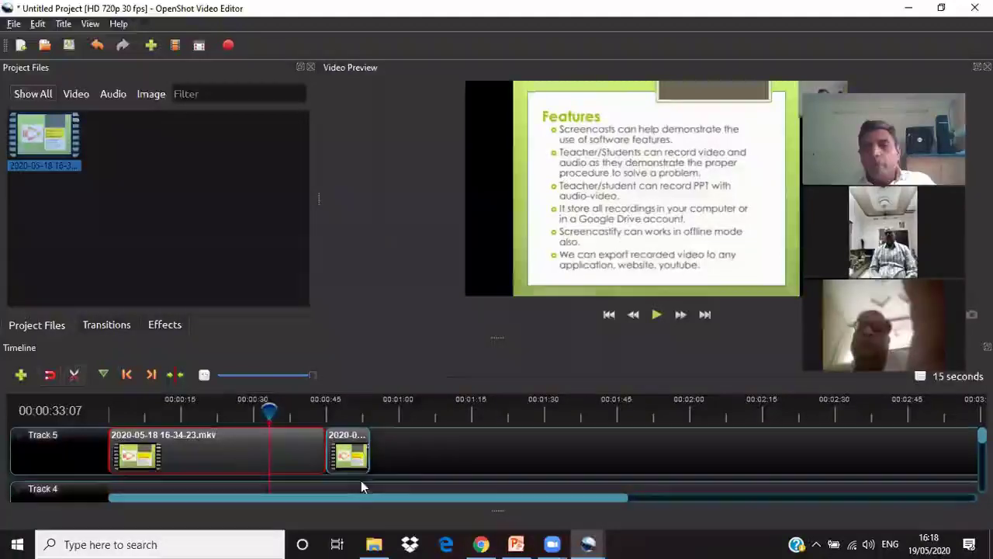
click(285, 444)
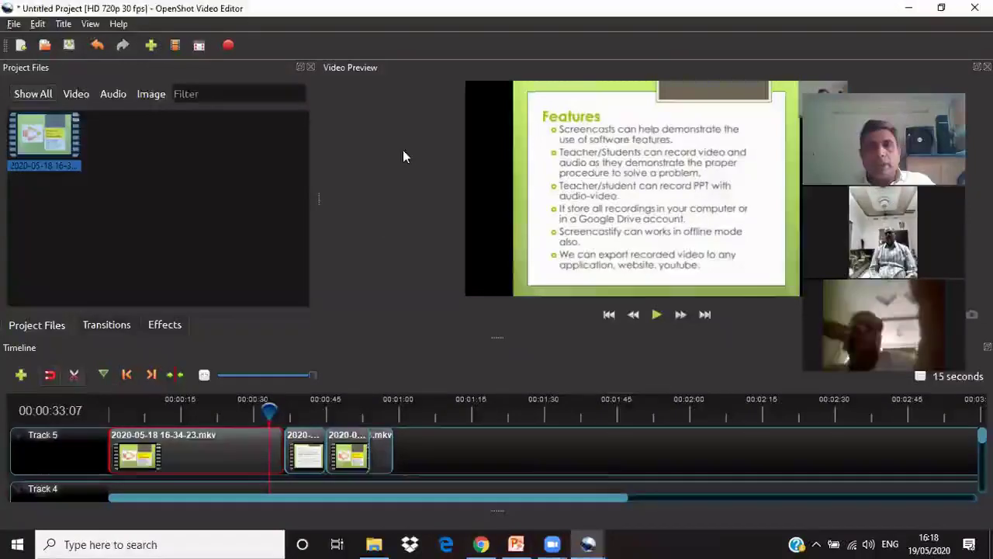
click(77, 379)
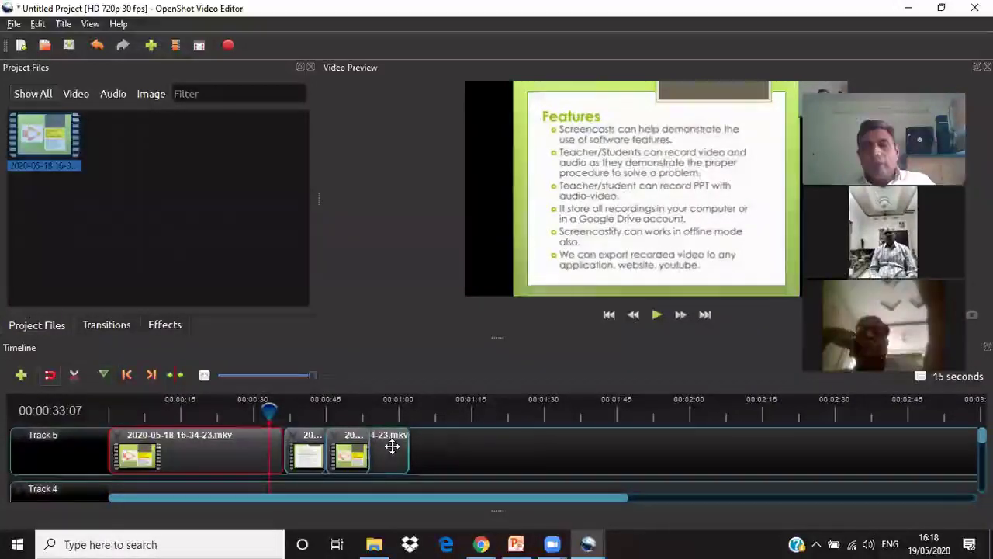
- Spread the cut pieces of the video apart along Track 5 so that gaps separate them
drag(392, 446, 532, 448)
drag(353, 450, 398, 450)
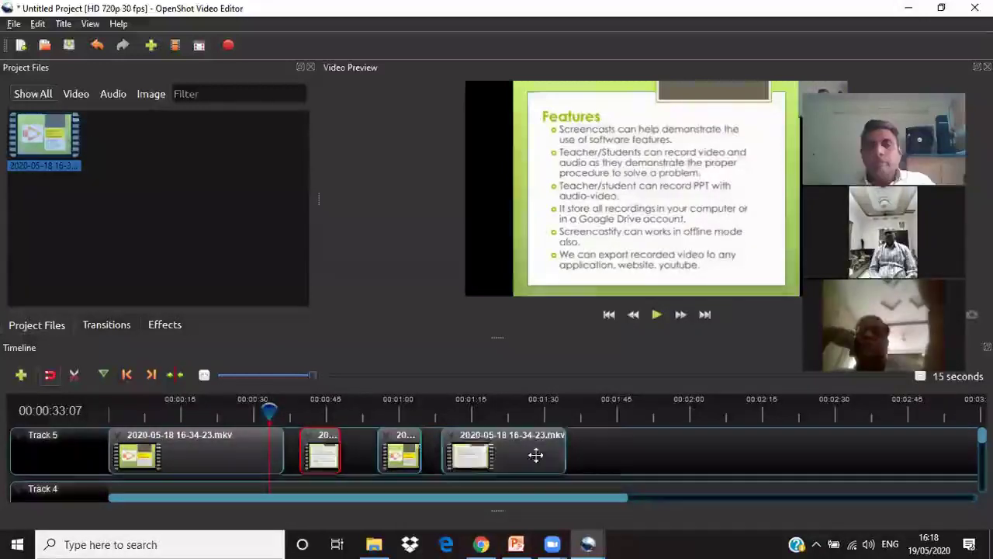
drag(536, 453, 620, 452)
drag(403, 453, 450, 454)
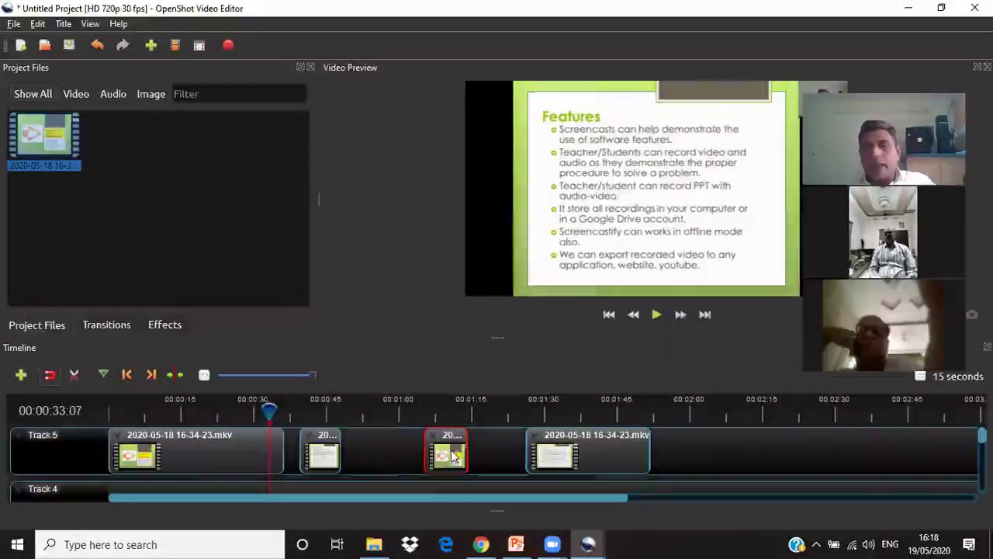
- Preview the separated pieces on Track 5, starting playback near the beginning of each one
drag(268, 409, 299, 409)
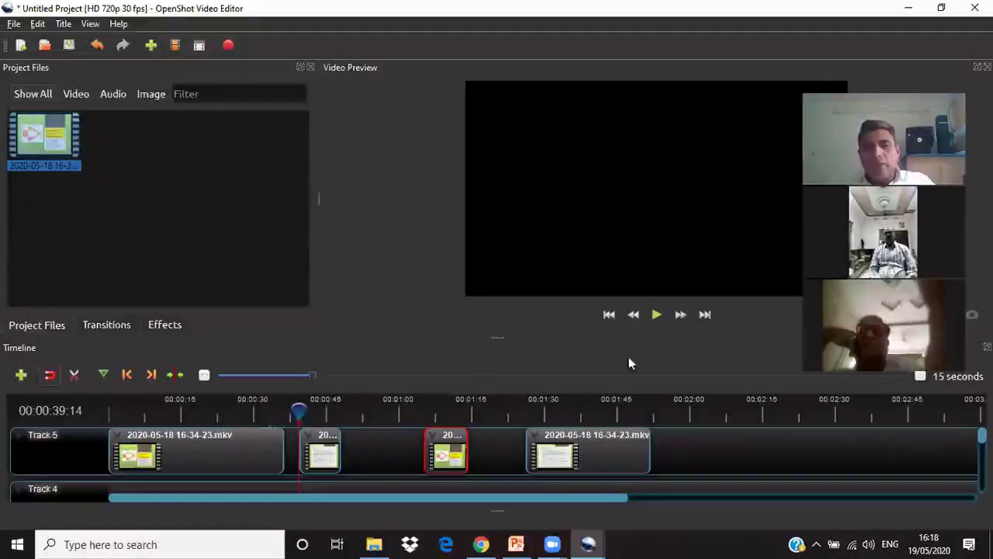
click(656, 314)
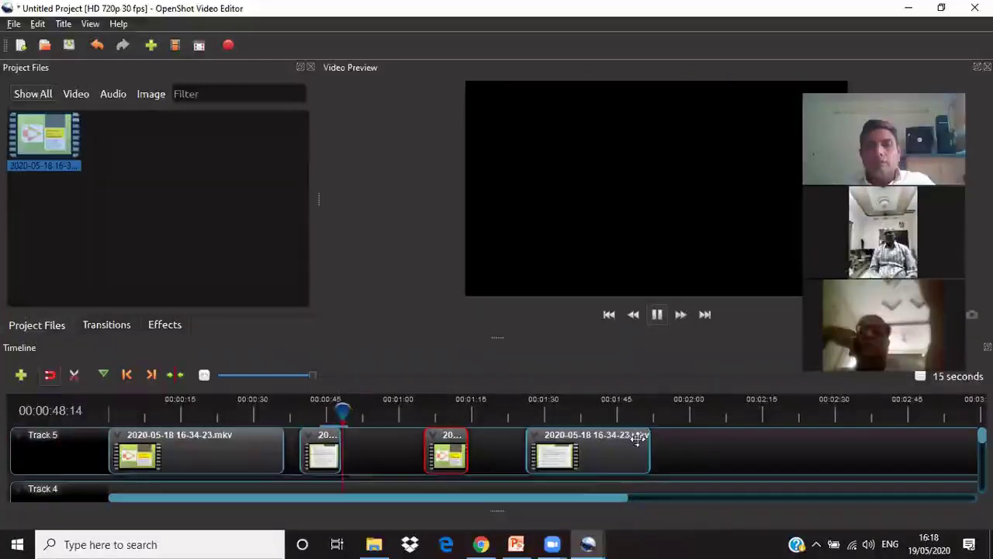
drag(348, 409, 419, 408)
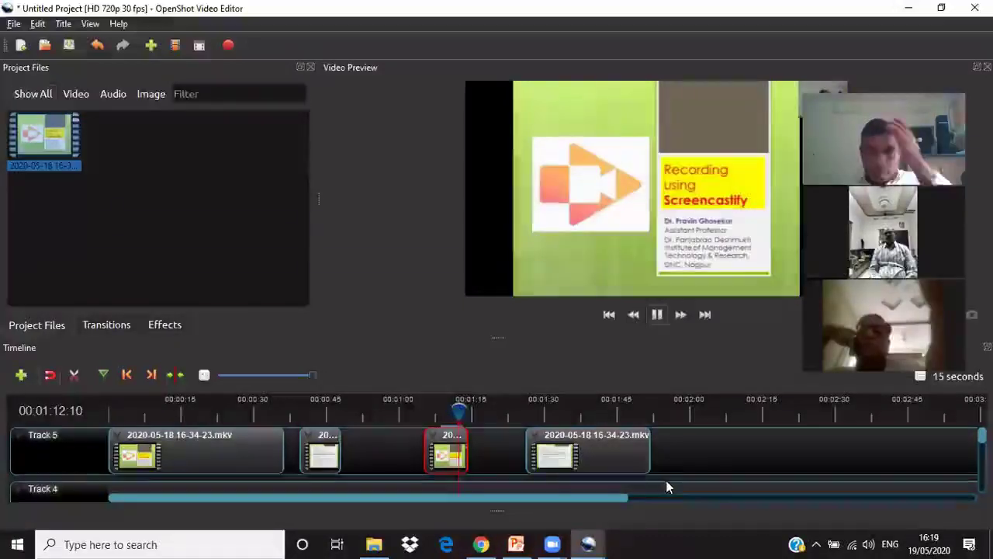
drag(466, 411, 528, 406)
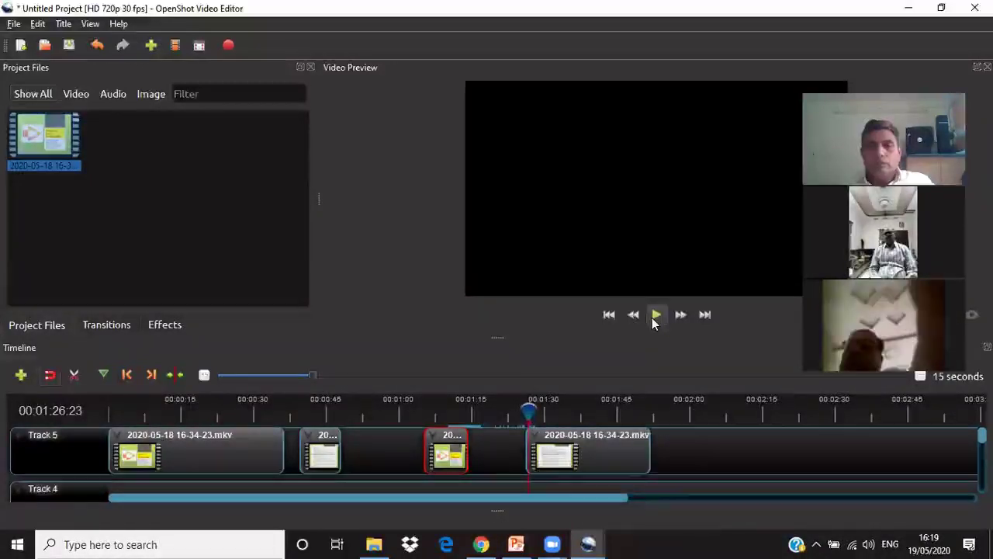
drag(529, 409, 522, 409)
click(656, 318)
key(space)
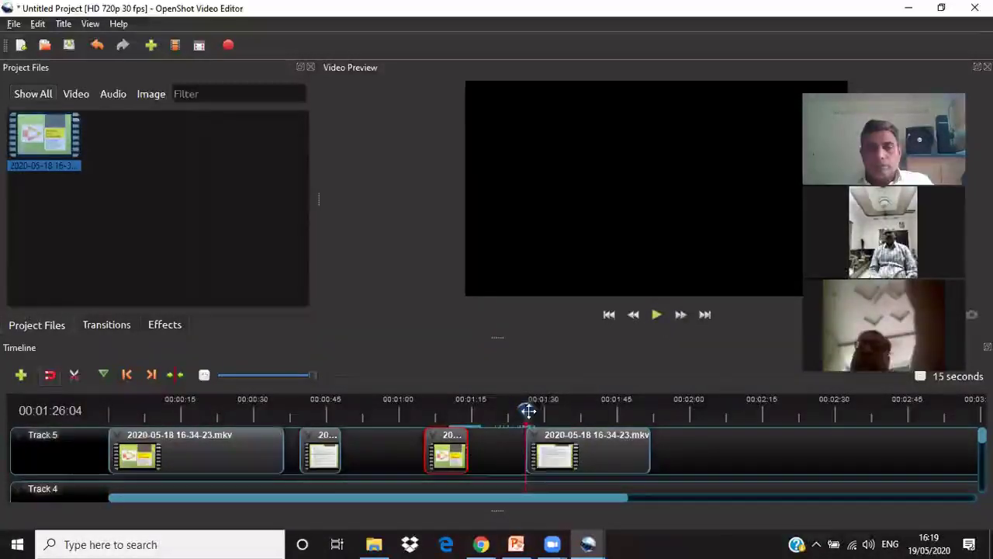
- Delete the last piece and the short second piece from Track 5, and move the remaining short piece against the end of the first
drag(527, 411, 625, 444)
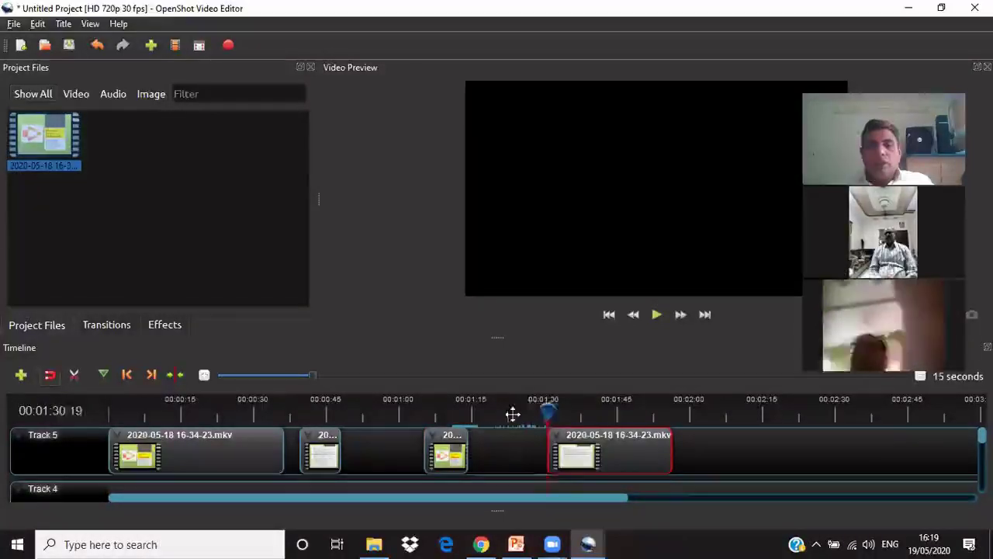
click(485, 414)
drag(485, 414, 484, 413)
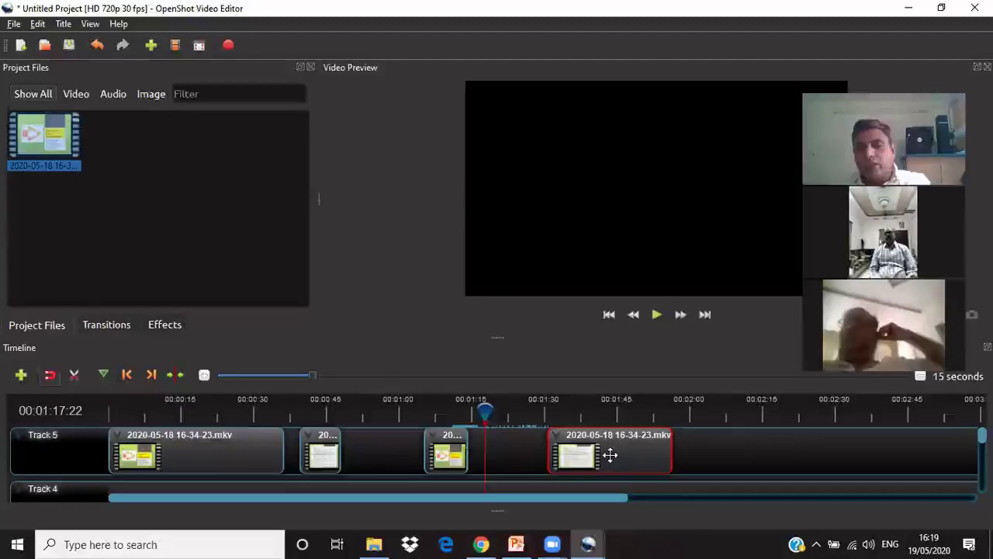
key(Delete)
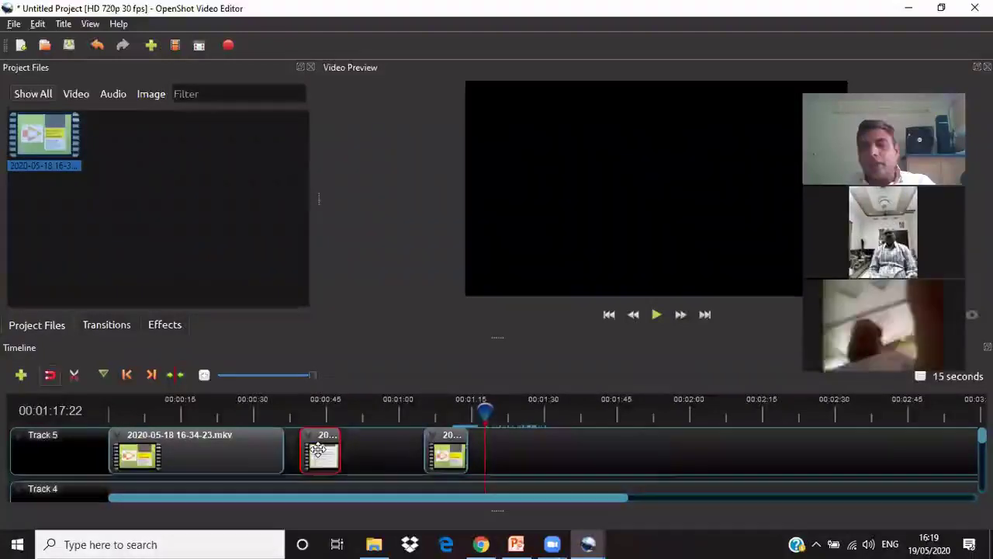
key(Delete)
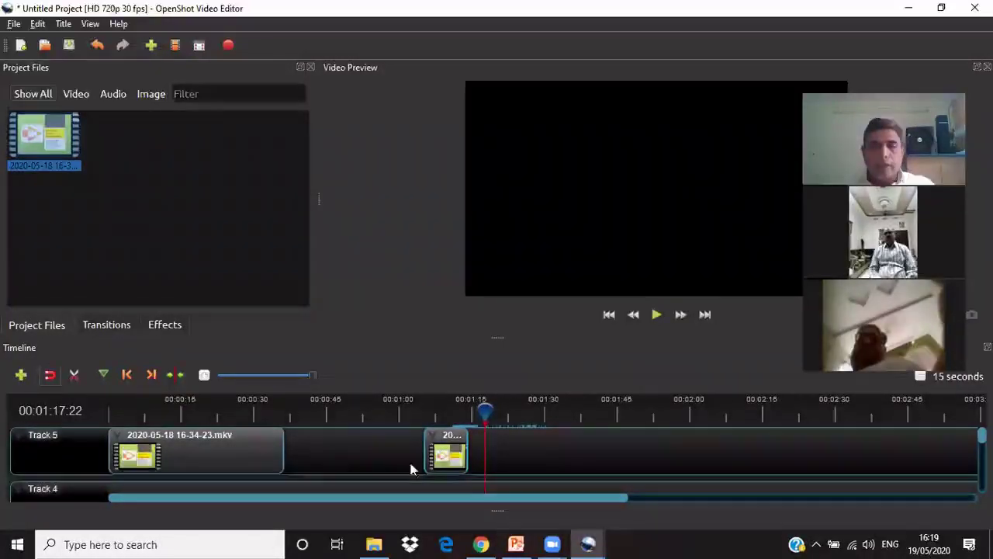
drag(435, 451, 296, 439)
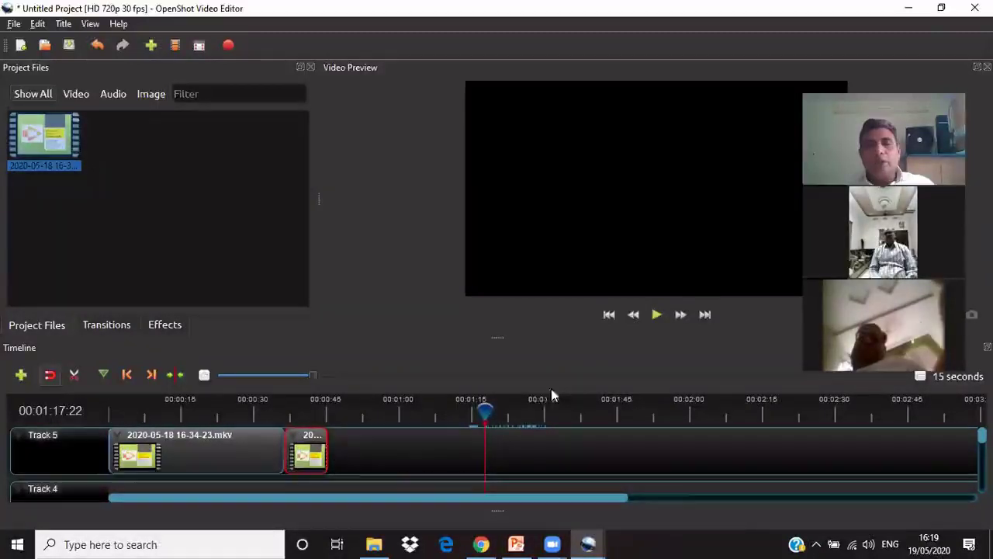
- Preview the edited timeline from its beginning for a few seconds, and pause playback
drag(484, 410, 221, 422)
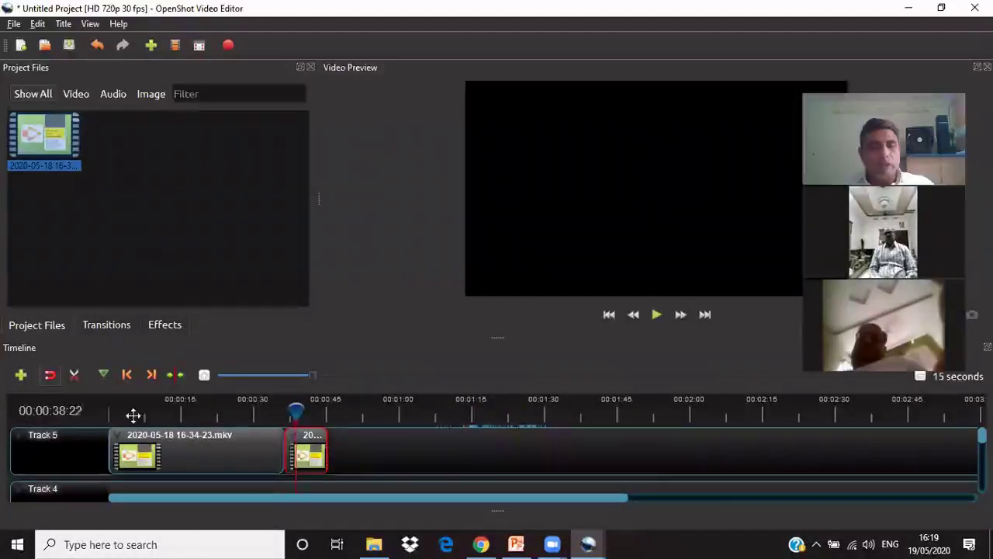
drag(133, 416, 108, 415)
click(656, 314)
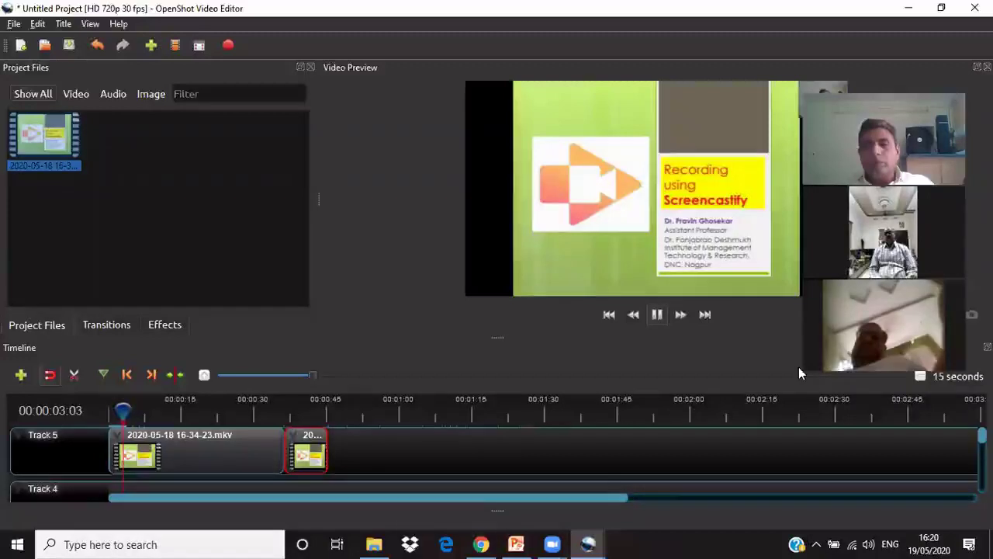
click(657, 315)
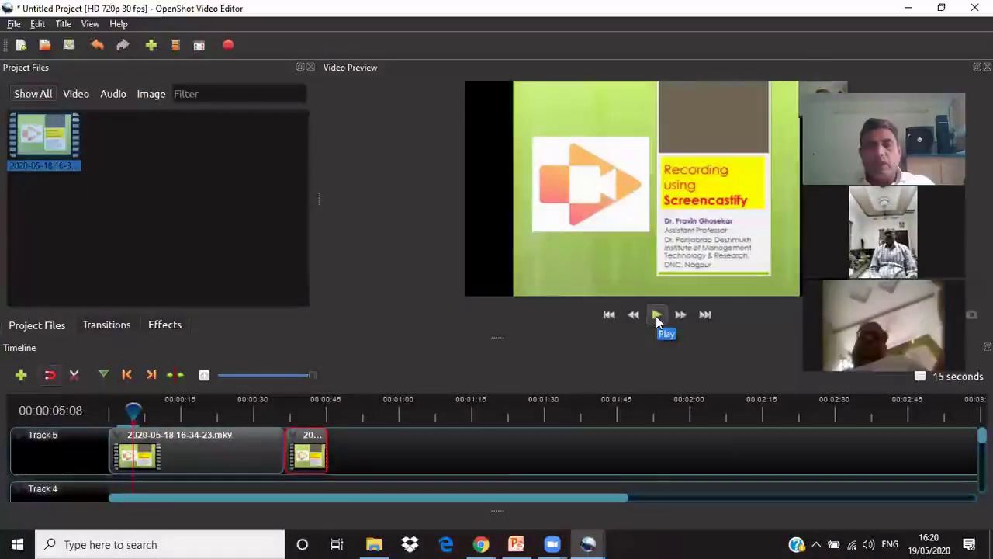
- Turn off timeline snapping and select the first piece of the video on Track 5
click(43, 382)
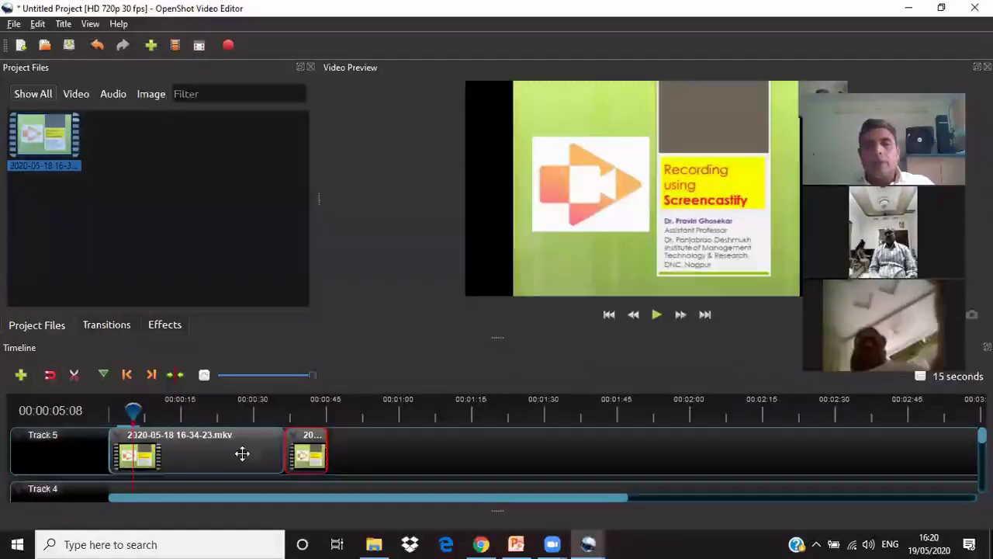
click(281, 457)
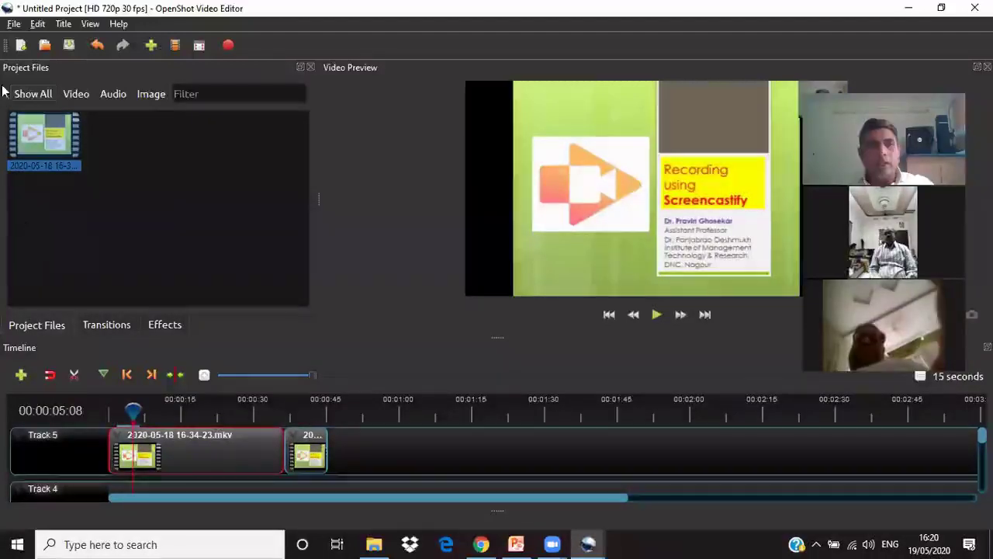
- Start a video export of the project and name the output file Screencastify
click(13, 24)
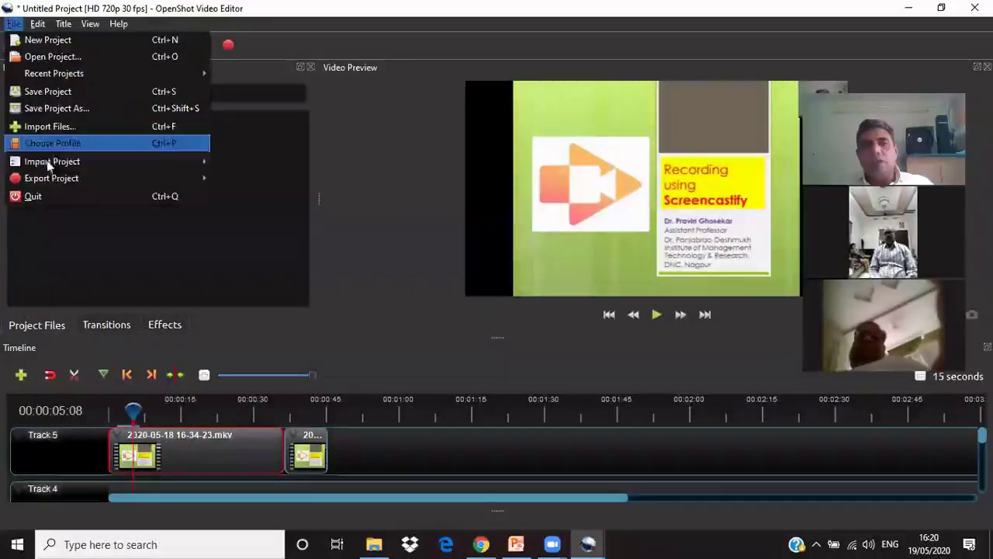
mouse_move(48, 174)
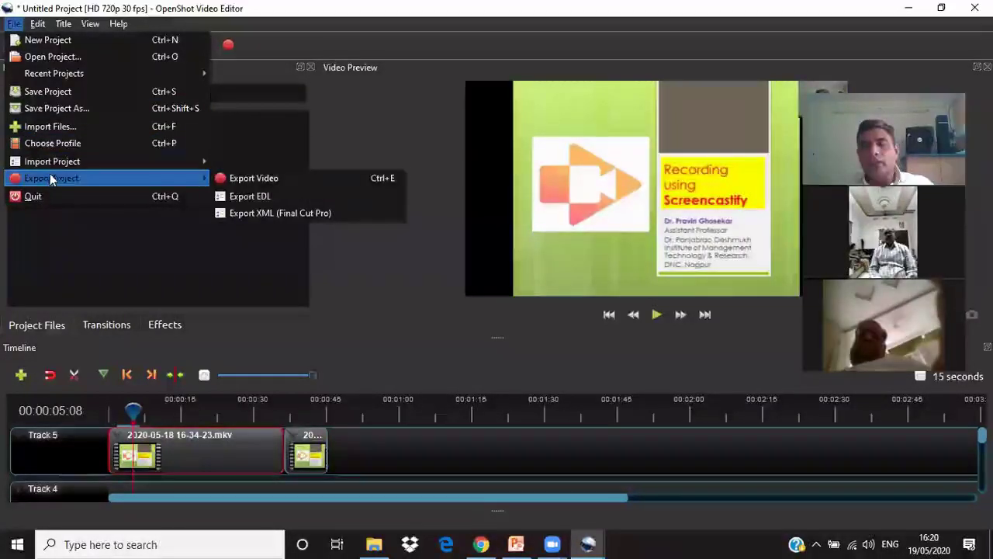
click(244, 177)
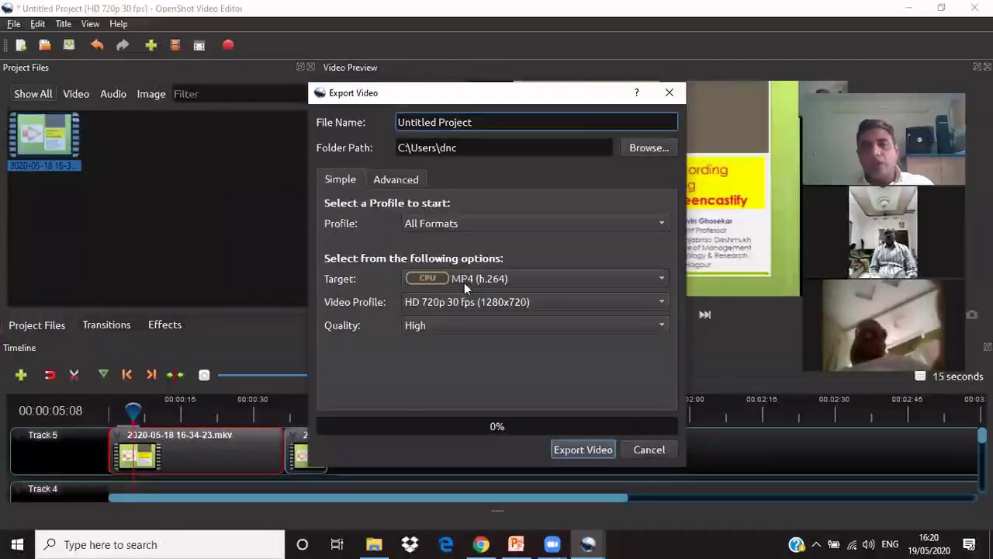
click(467, 125)
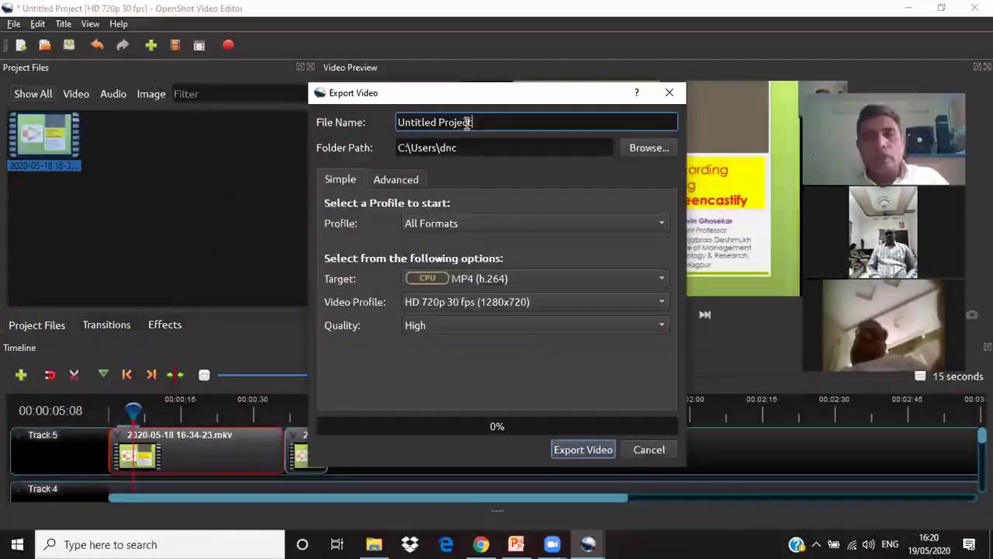
drag(475, 122, 399, 121)
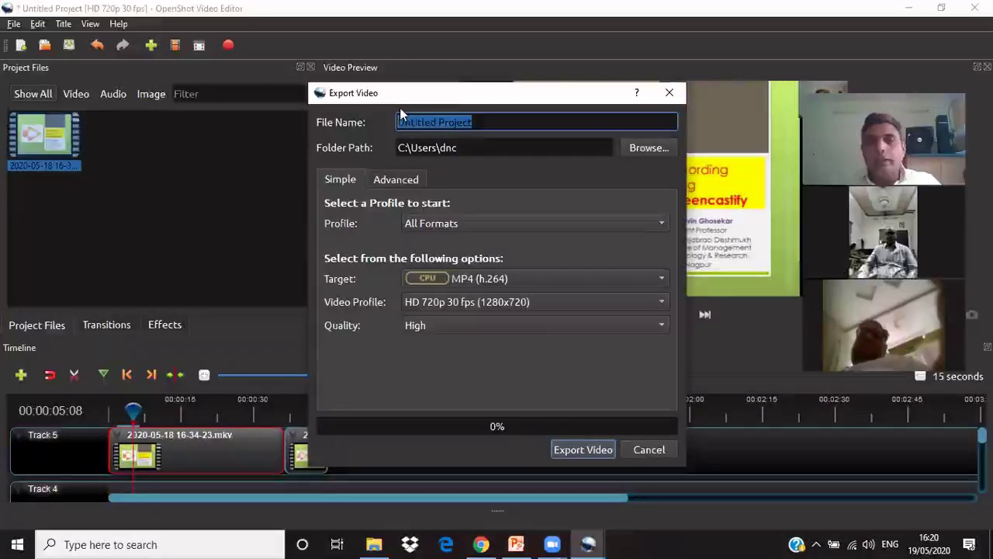
text(S)
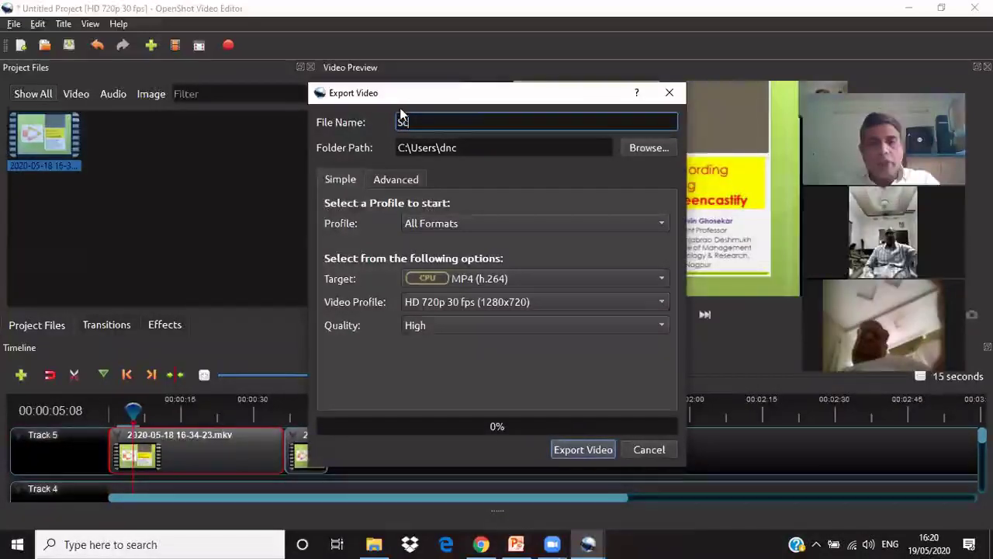
text(creenc)
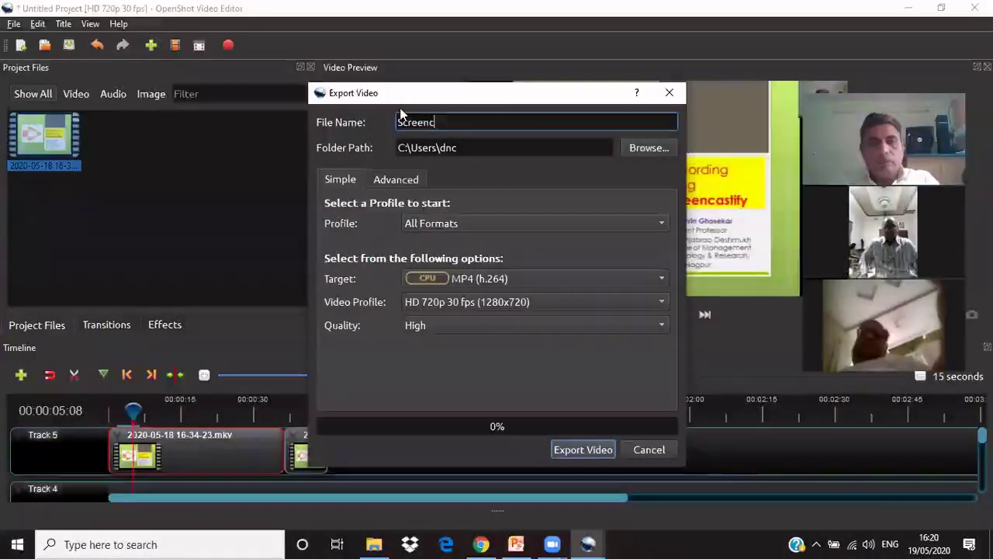
text(astify)
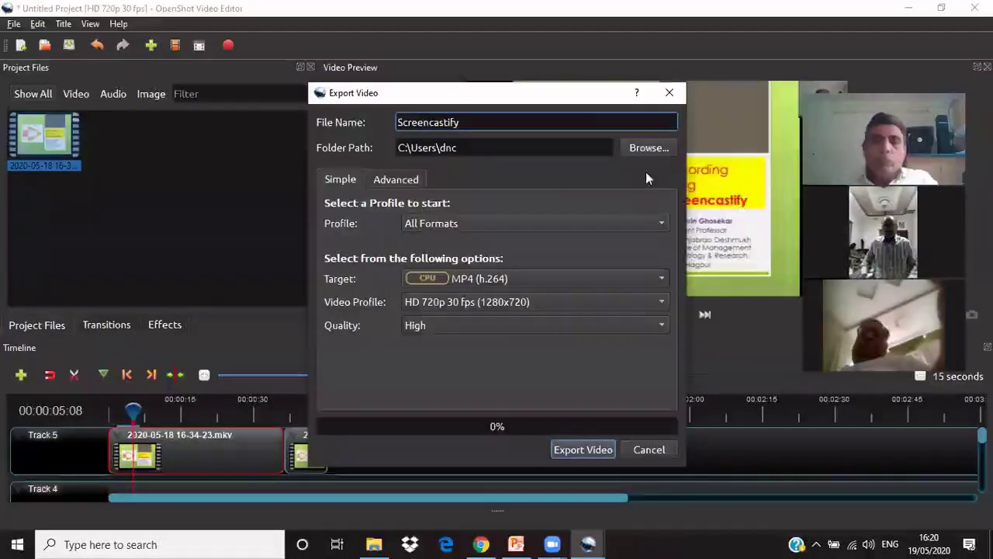
- Set the export destination to the Videos folder
click(651, 148)
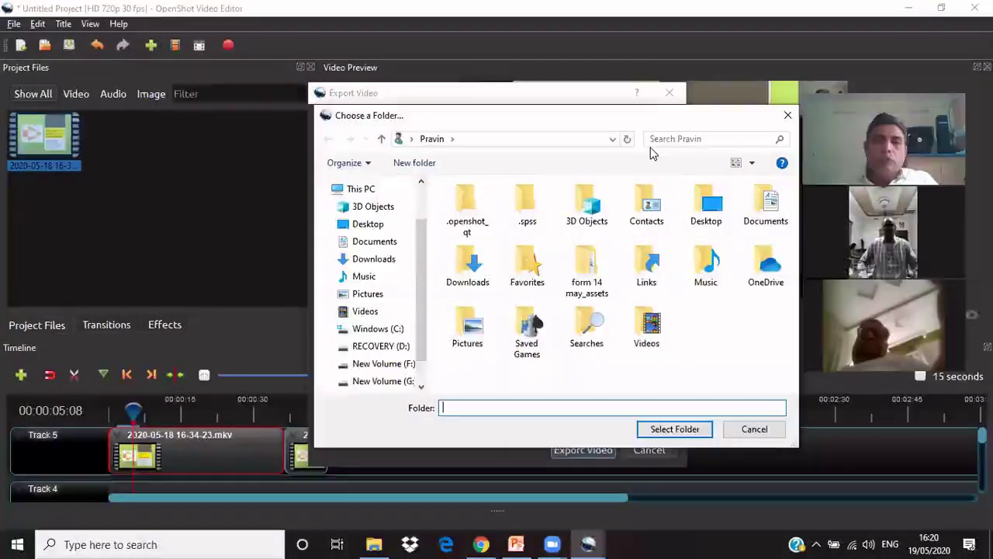
click(371, 313)
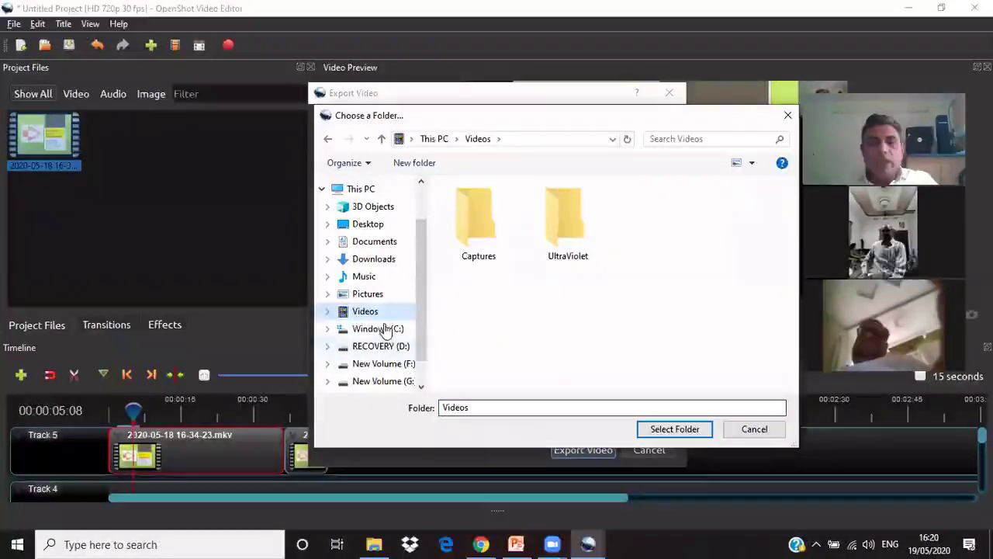
click(672, 429)
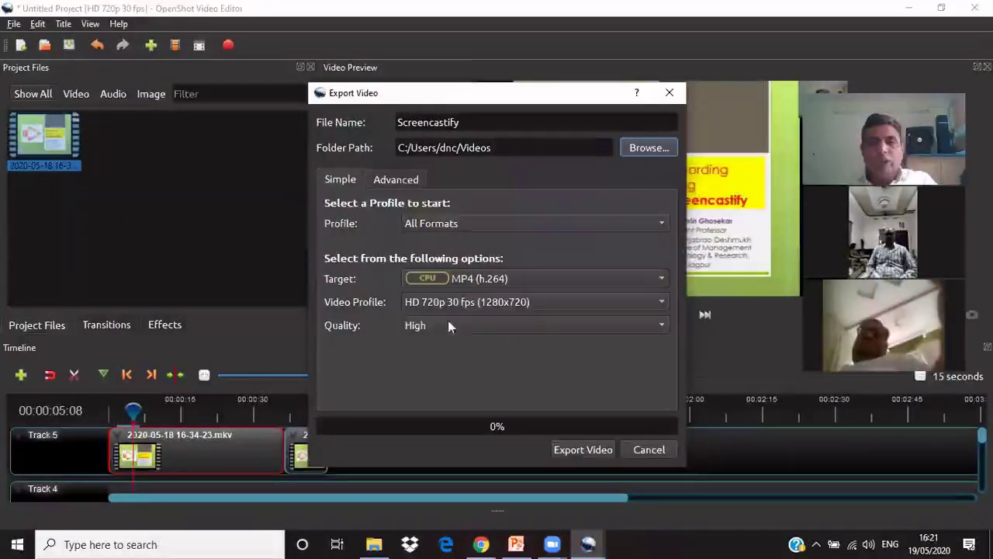
- Keep the HD 720p 30 fps video profile, set the quality to Low, and export the video, closing the export when complete
click(469, 303)
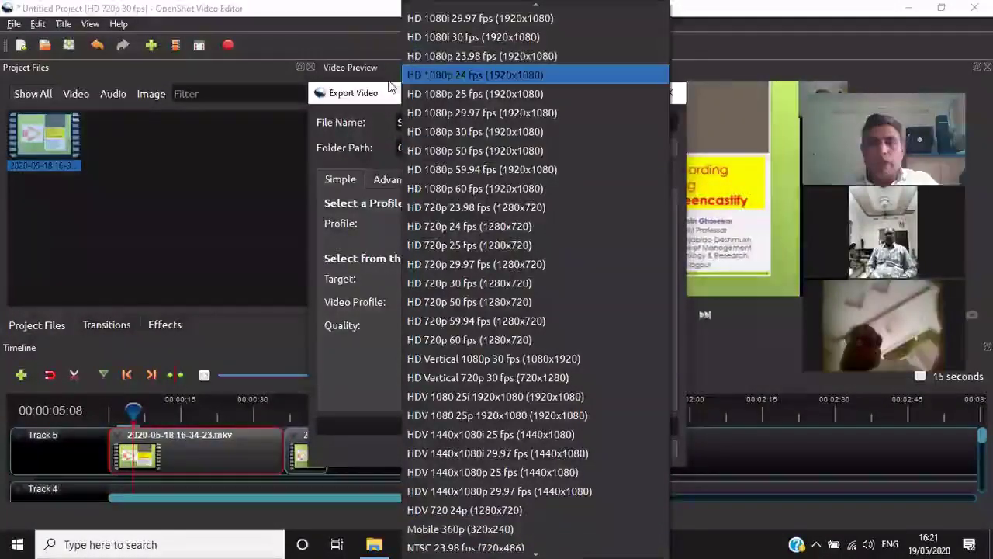
click(499, 146)
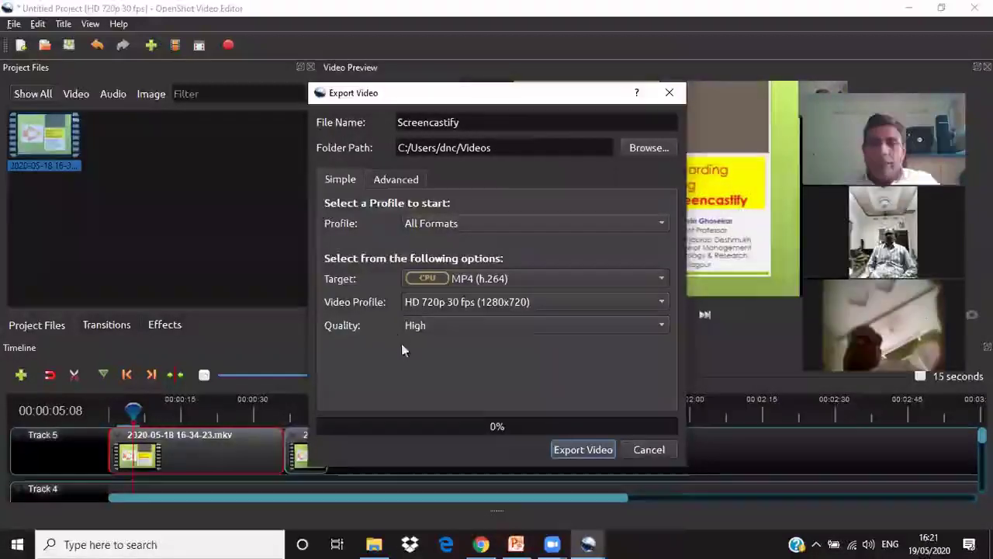
click(512, 324)
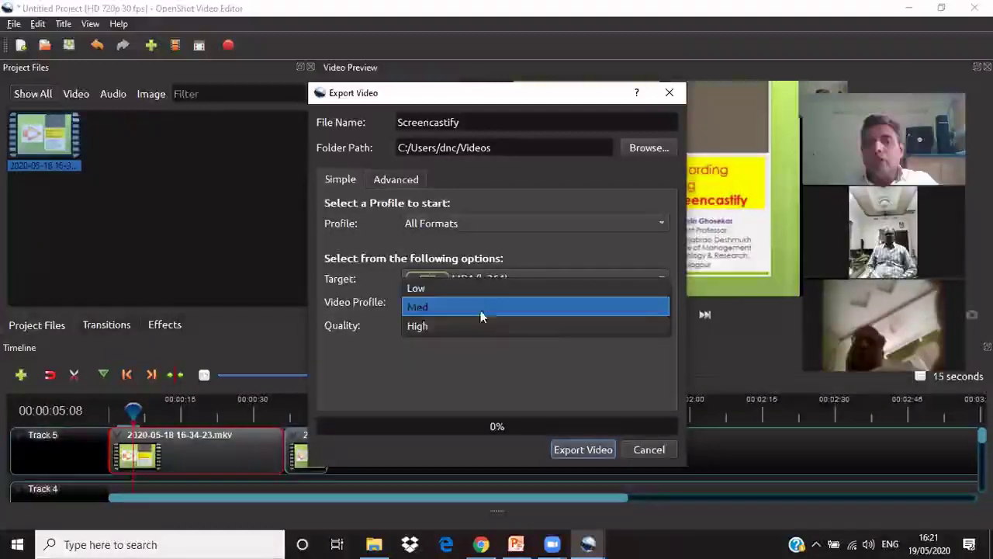
click(470, 289)
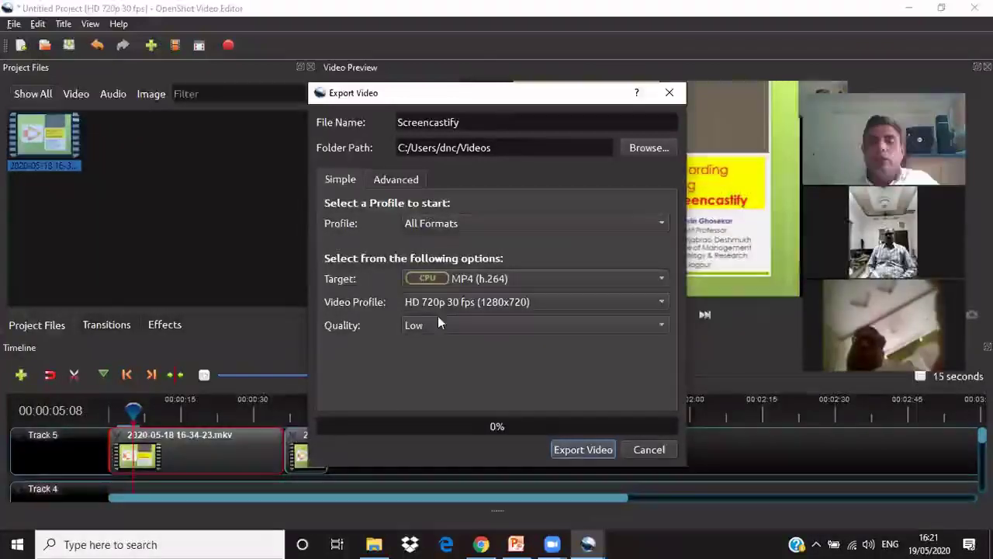
click(576, 447)
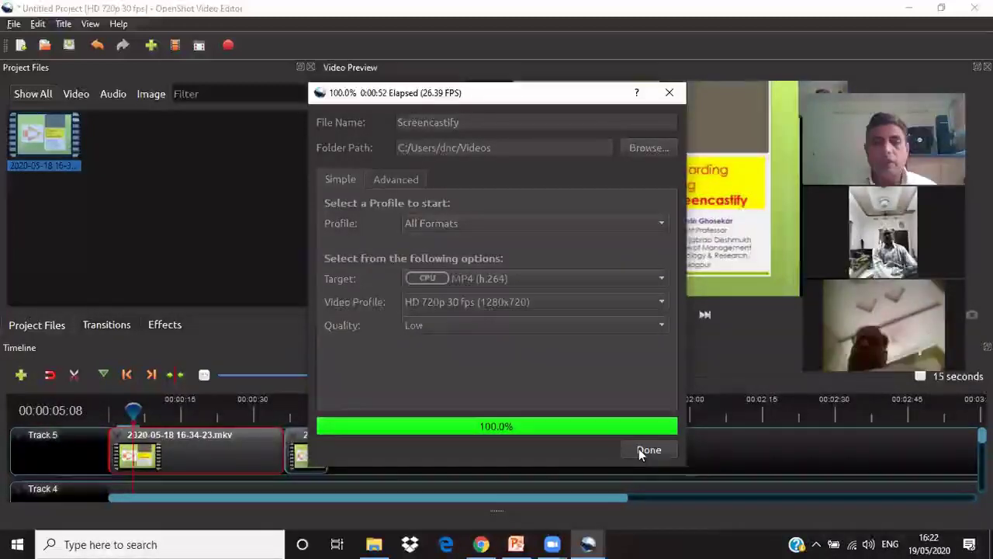
click(639, 450)
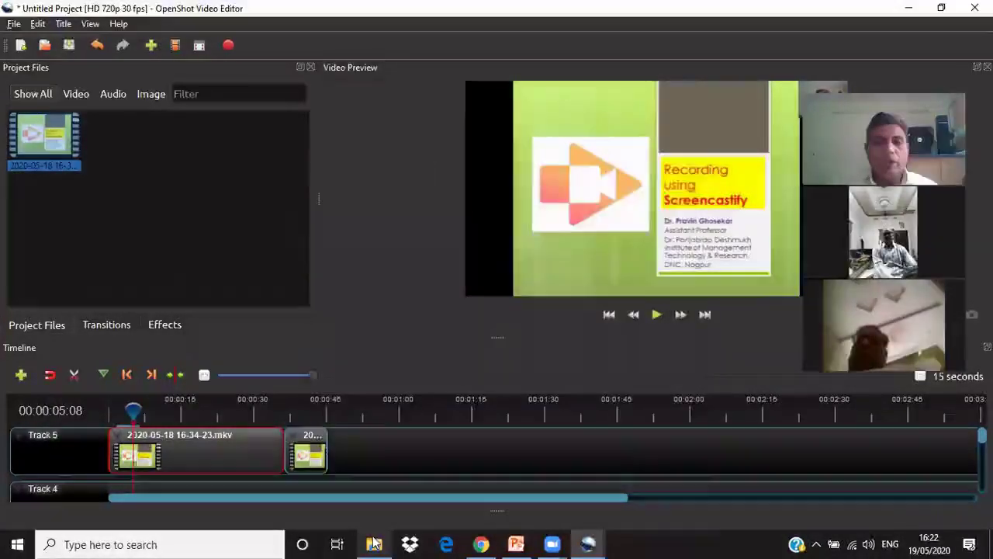
- Switch to File Explorer and open the exported Screencastify video from the Videos folder
click(374, 544)
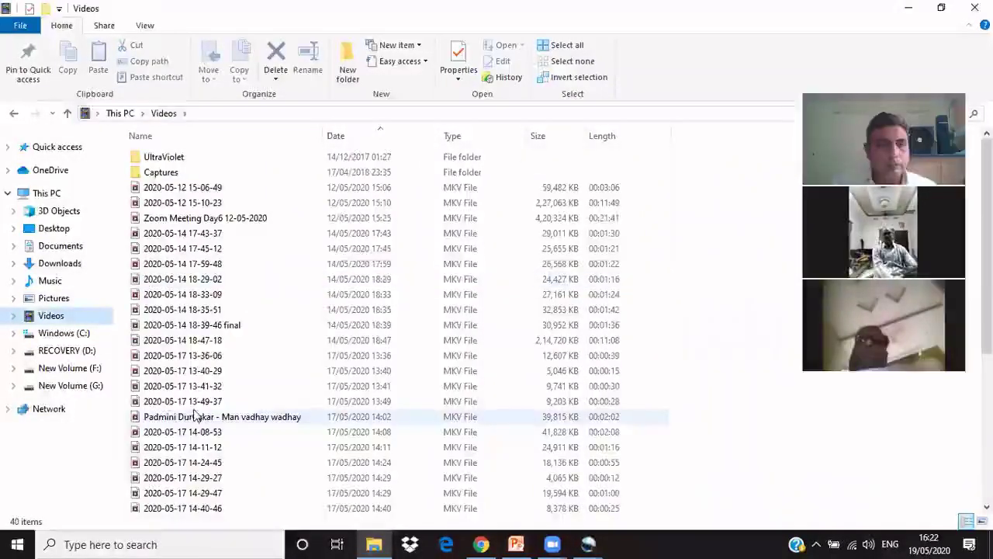
scroll(194, 417, down, 1)
click(194, 417)
scroll(200, 437, down, 5)
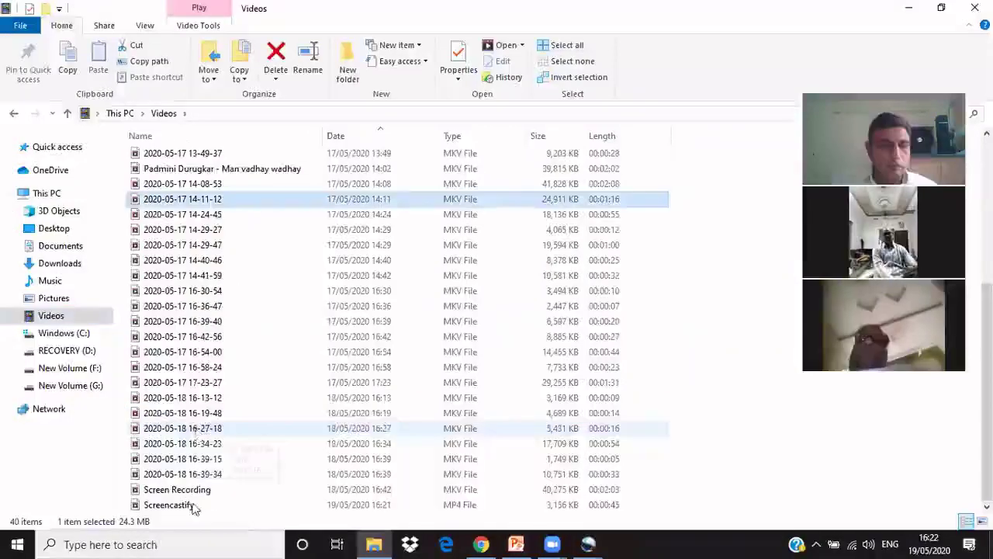
click(192, 506)
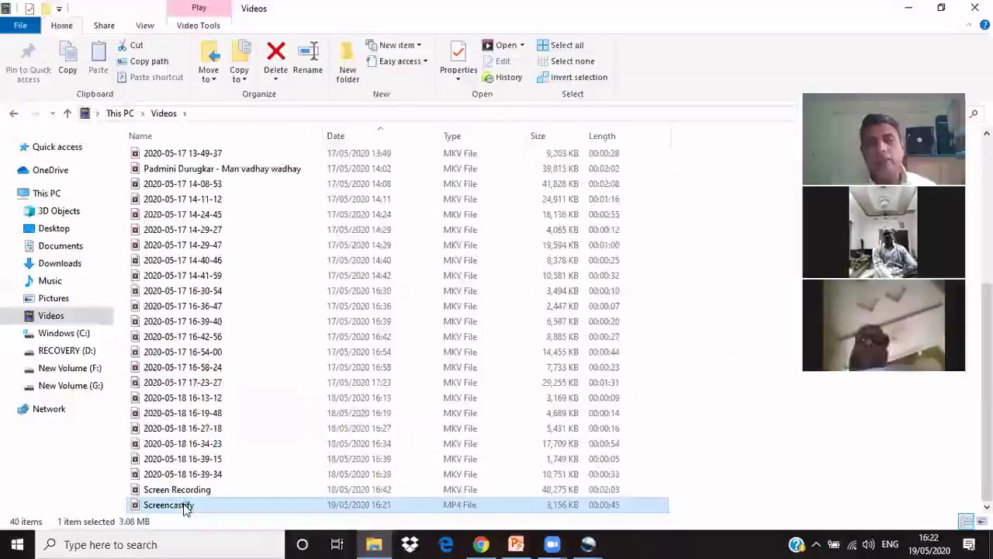
double_click(186, 506)
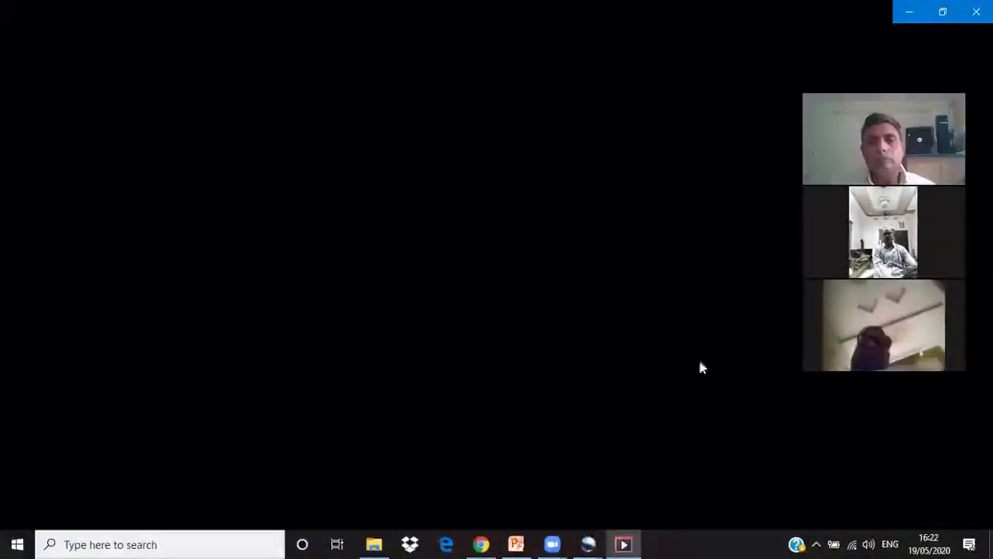
- Watch the exported video in full screen, skip ahead to about 0:39, and close the player and the folder window
double_click(595, 394)
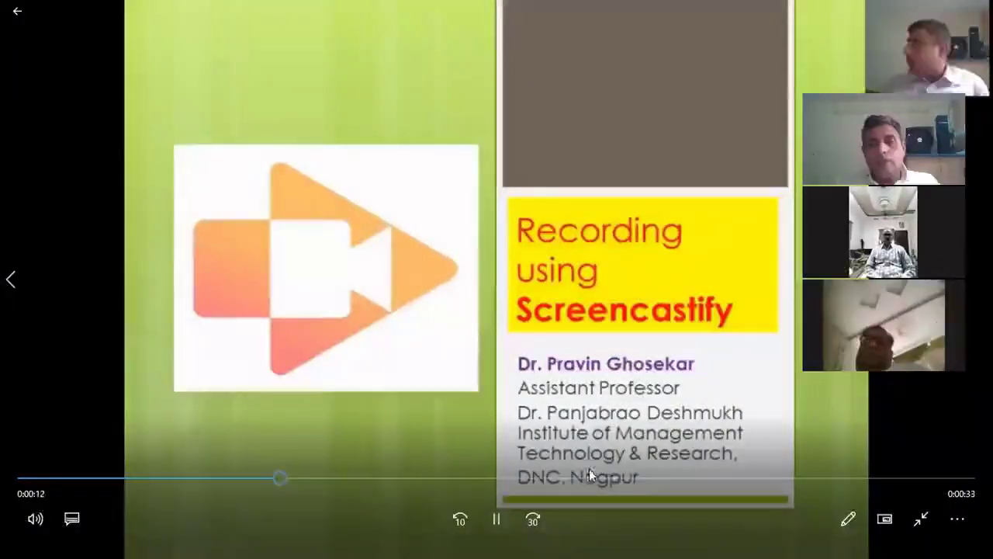
drag(701, 478, 832, 478)
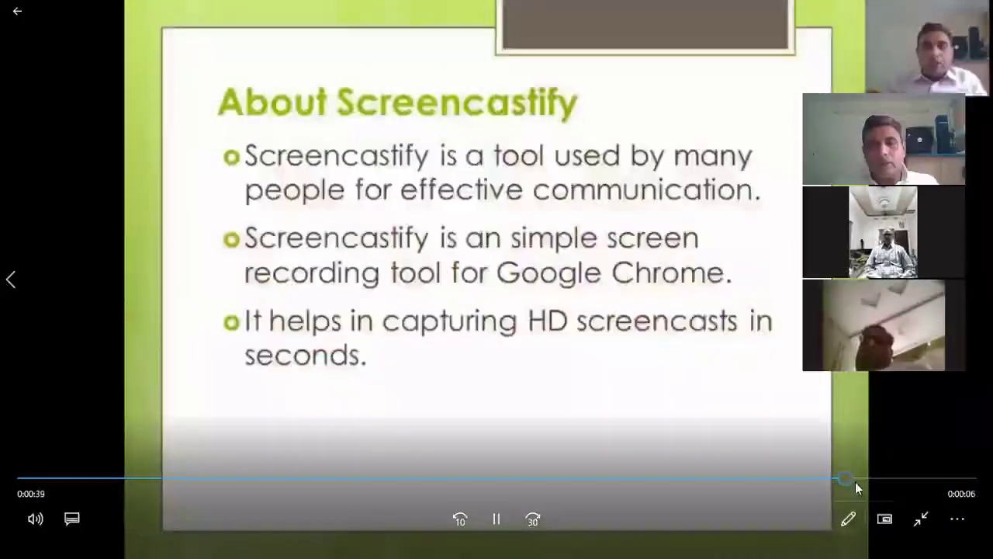
key(alt+F4)
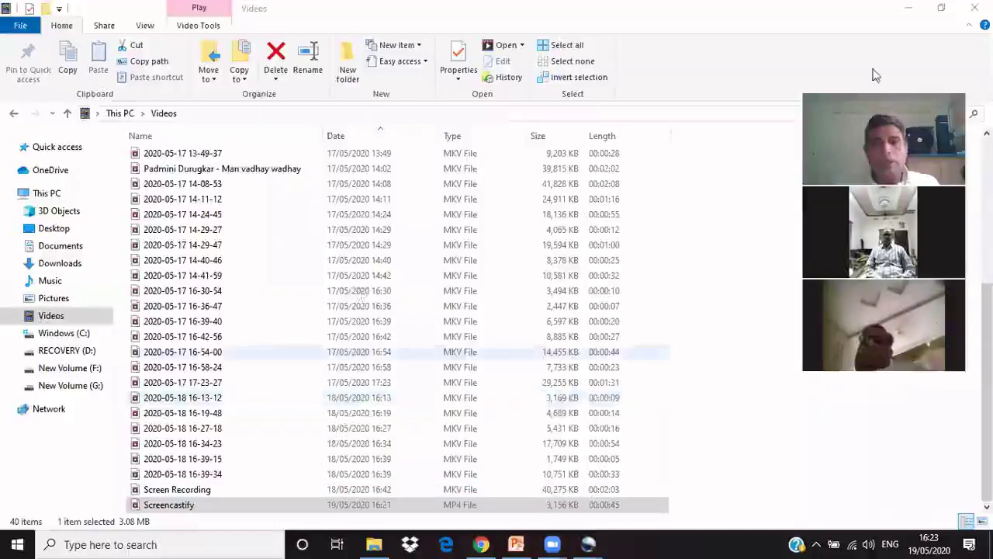
click(975, 7)
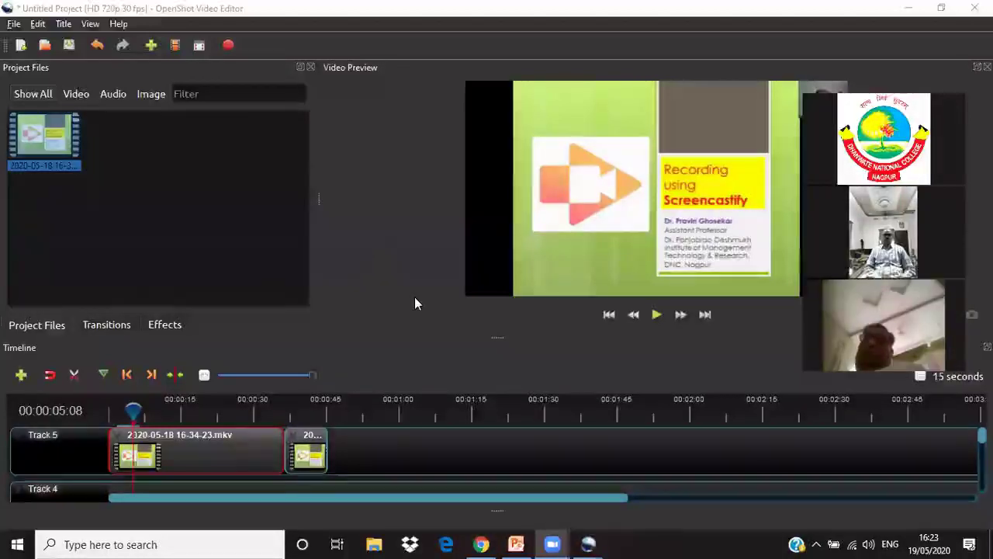
click(12, 25)
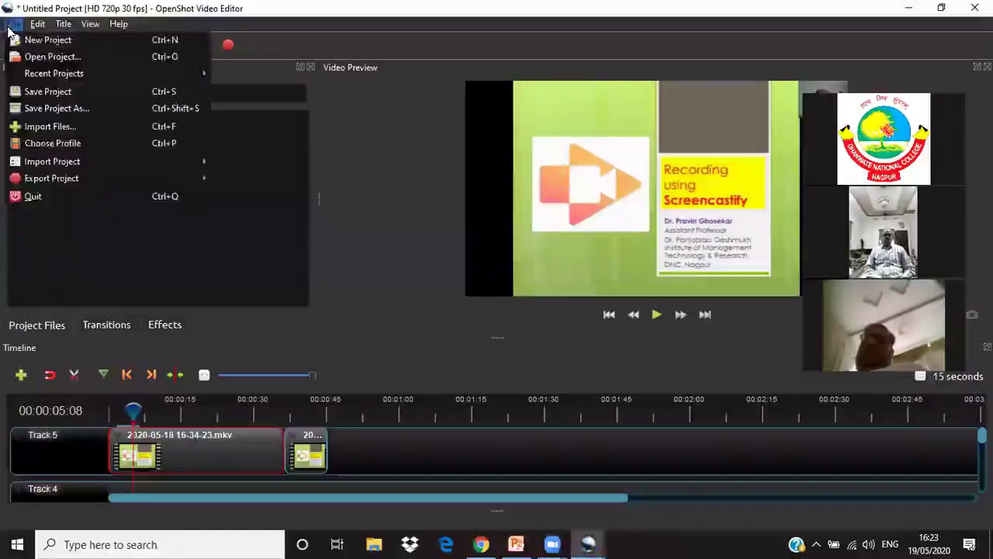
click(280, 165)
click(58, 147)
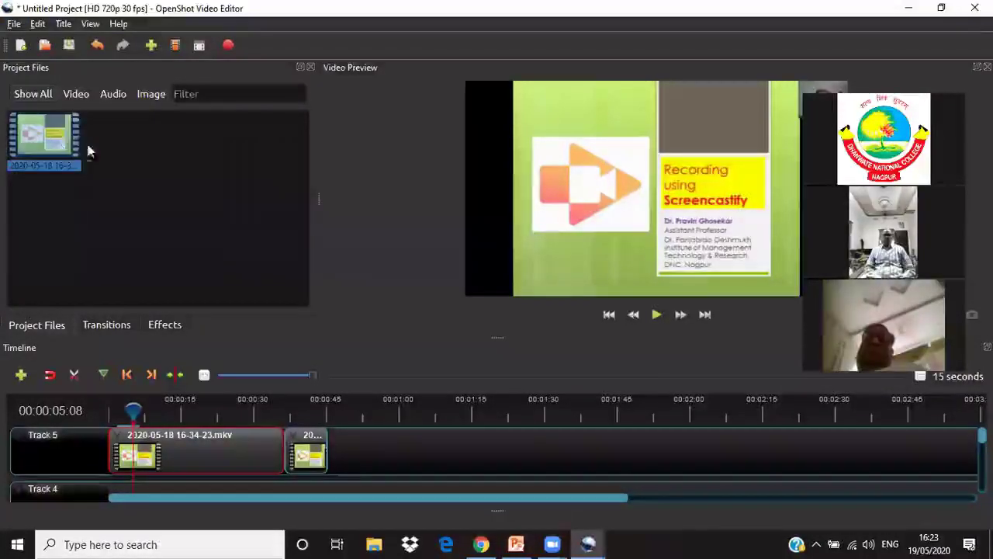
- Delete both remaining pieces of the video from Track 5
click(297, 440)
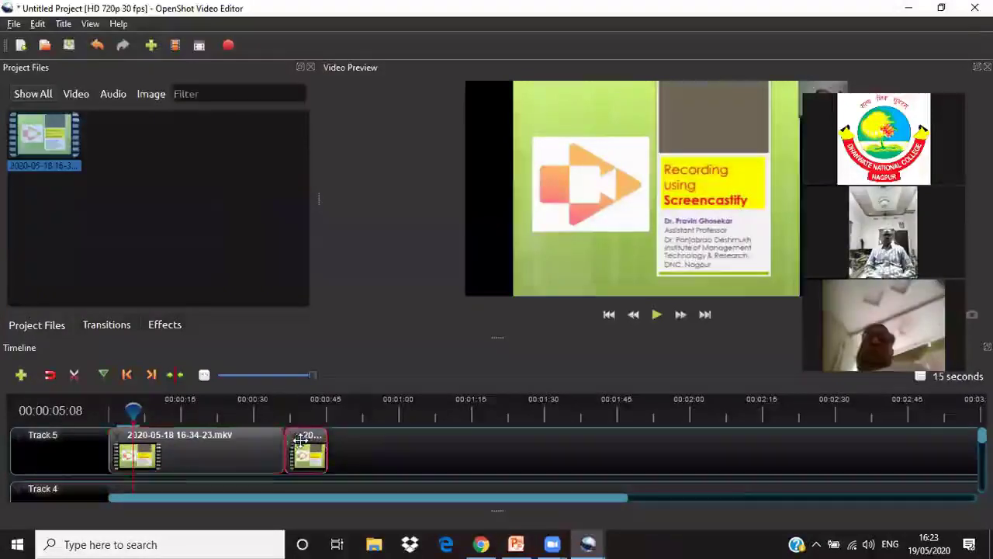
key(Delete)
click(215, 446)
key(Delete)
- Move the playhead back to the start of the timeline and remove the video from the project files
drag(133, 411, 119, 412)
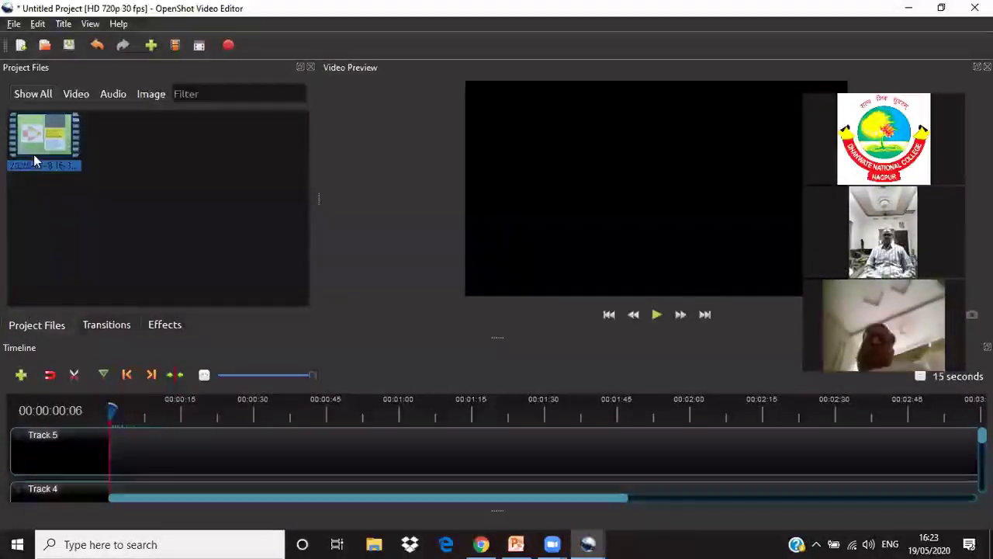
right_click(57, 144)
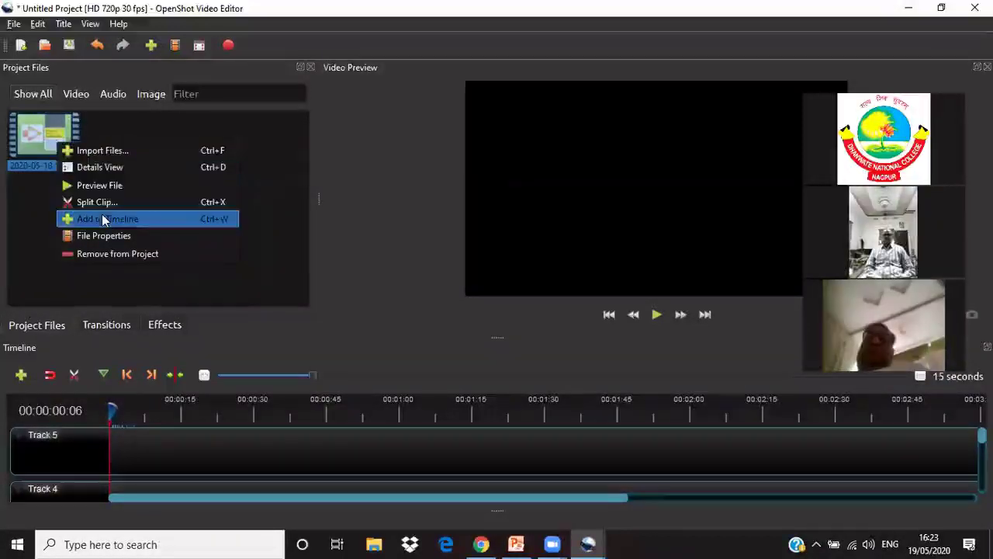
click(107, 254)
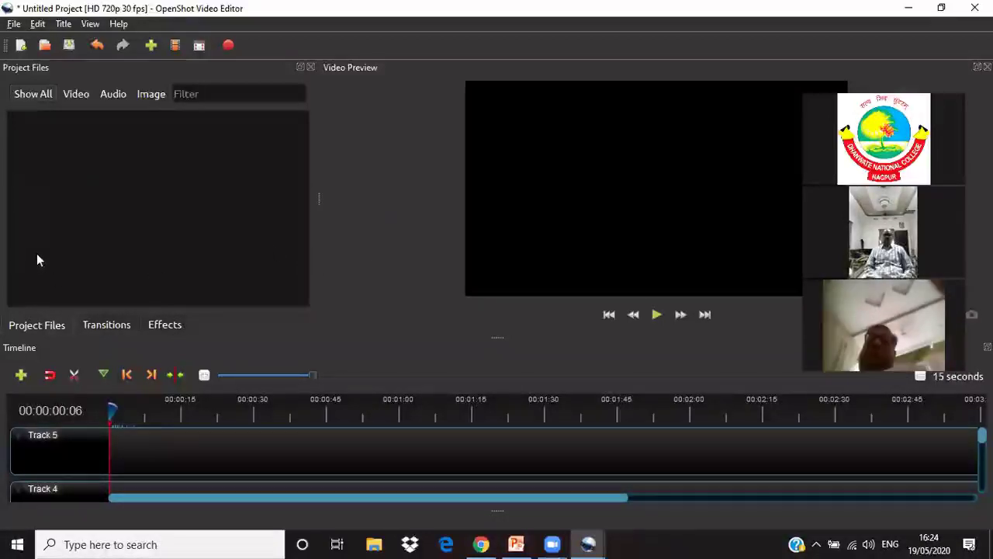
click(13, 24)
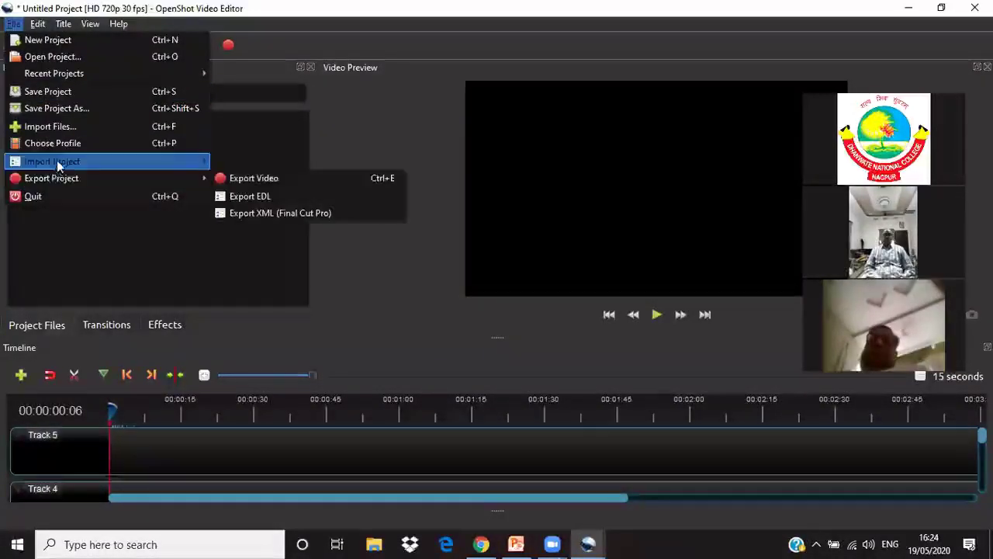
mouse_move(57, 163)
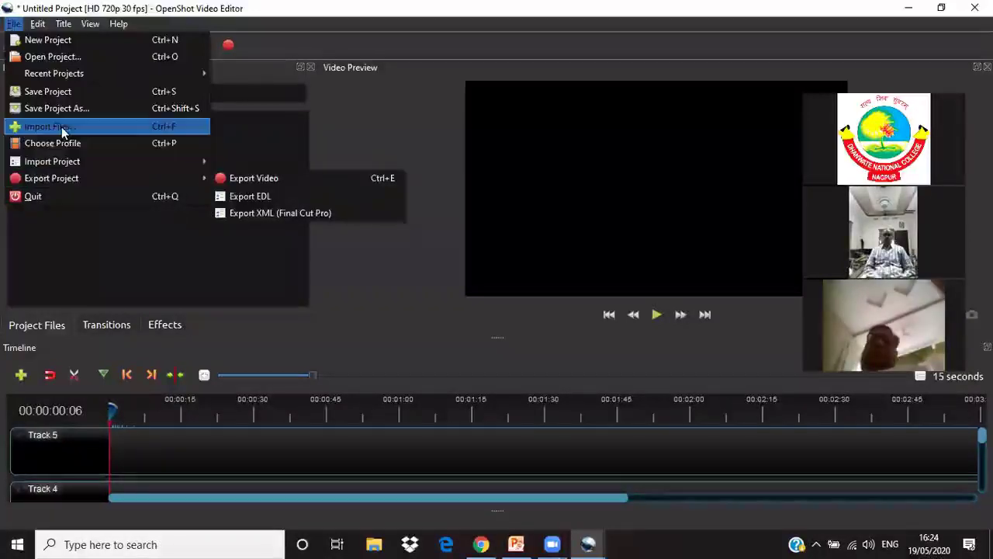
click(63, 129)
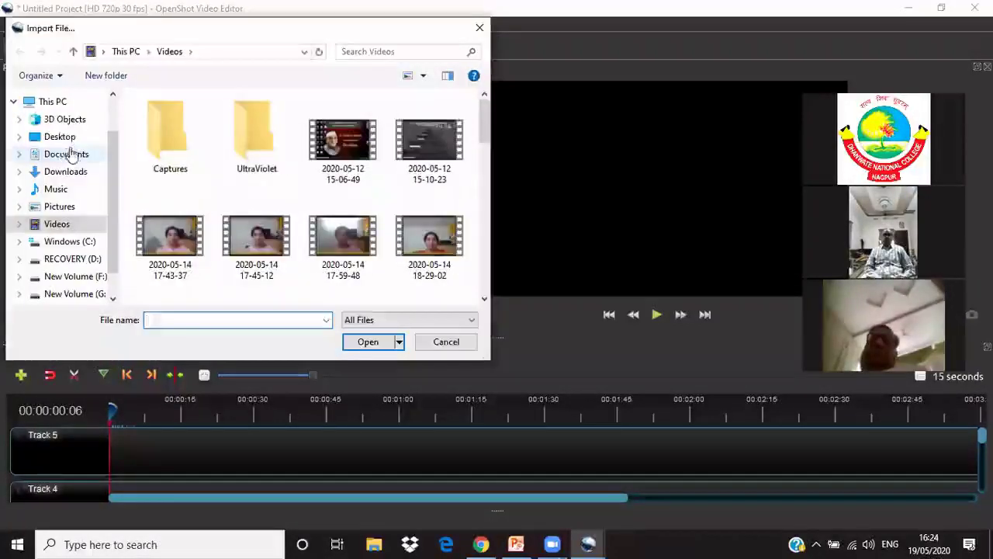
mouse_move(483, 116)
mouse_down()
mouse_move(482, 133)
mouse_move(479, 115)
mouse_up()
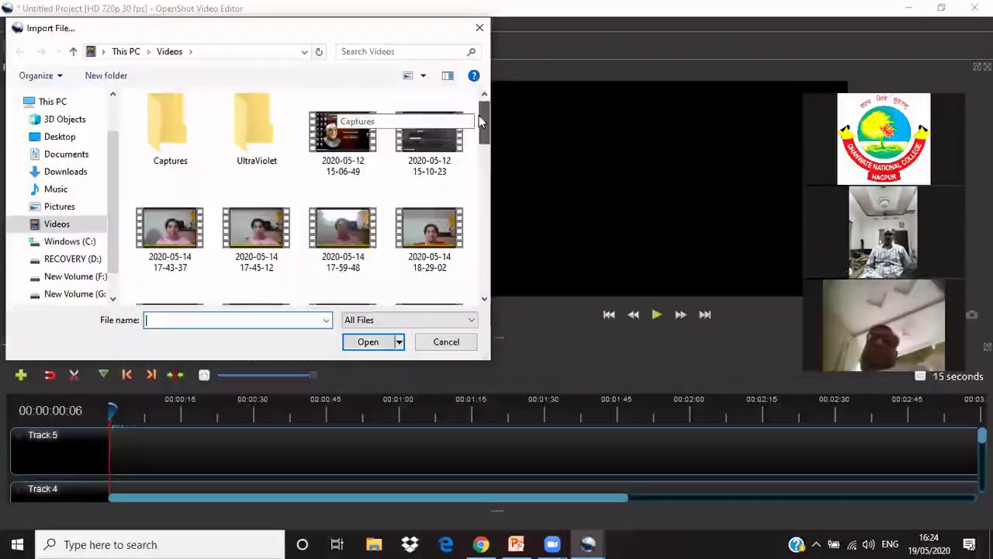
click(335, 155)
drag(481, 131, 488, 256)
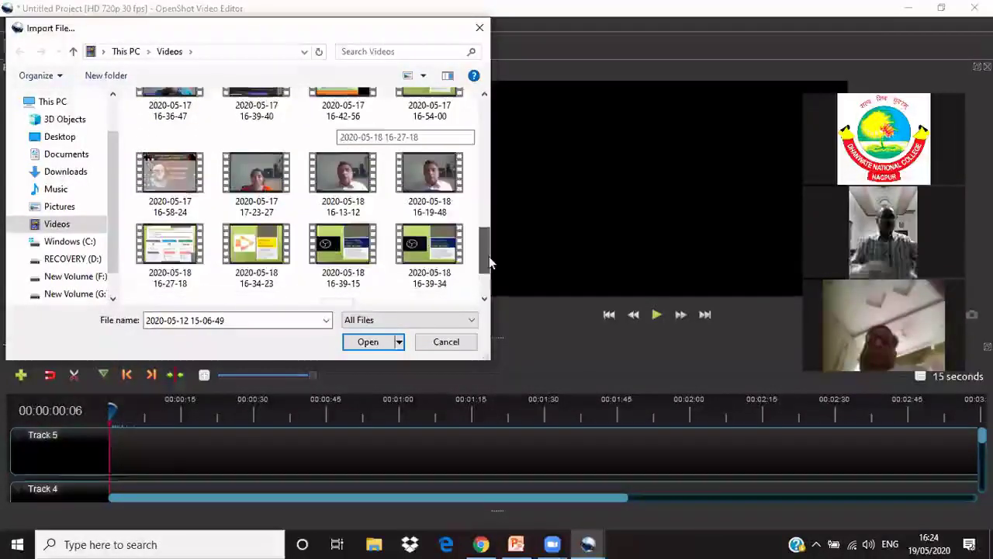
click(354, 285)
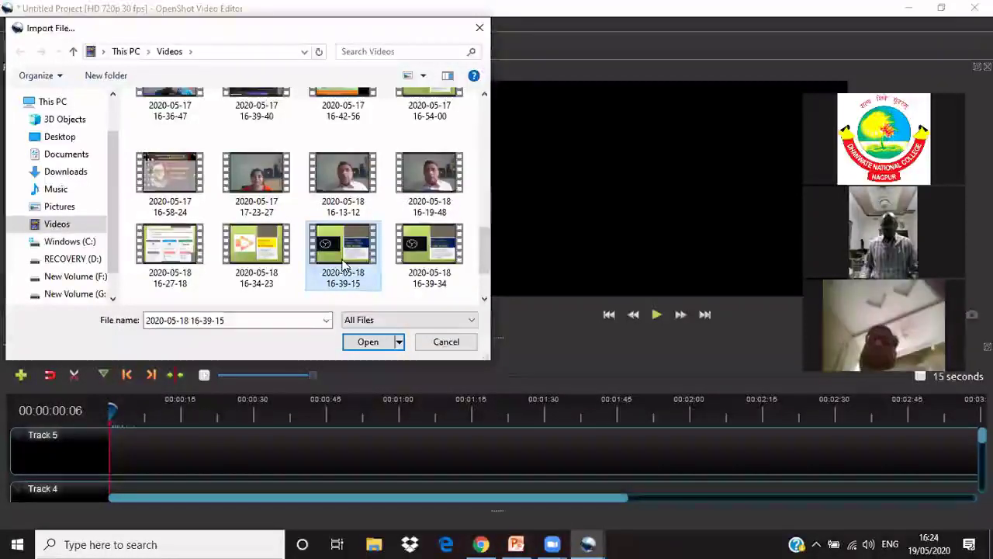
click(364, 341)
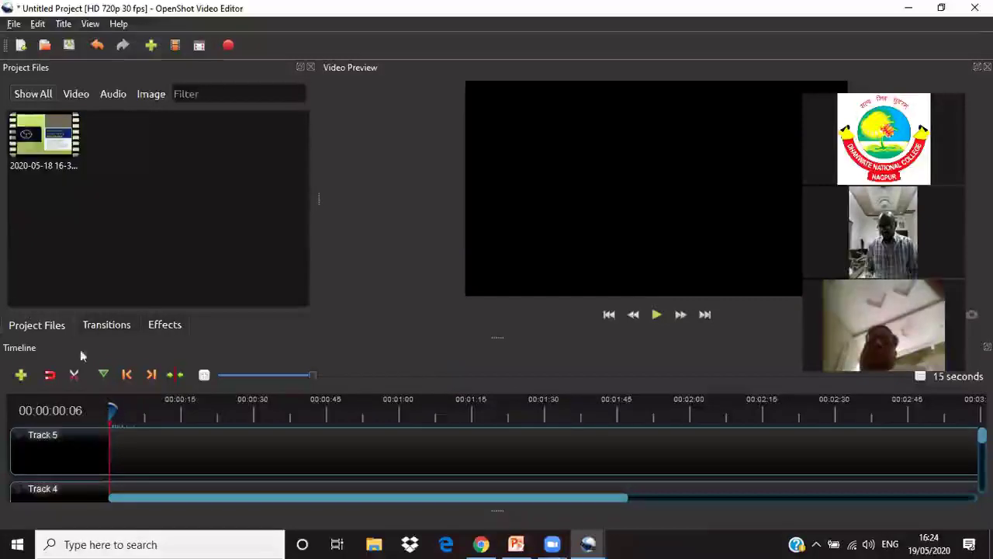
- Place the imported video at the start of Track 5, play it through, and return the playhead to the start
click(43, 133)
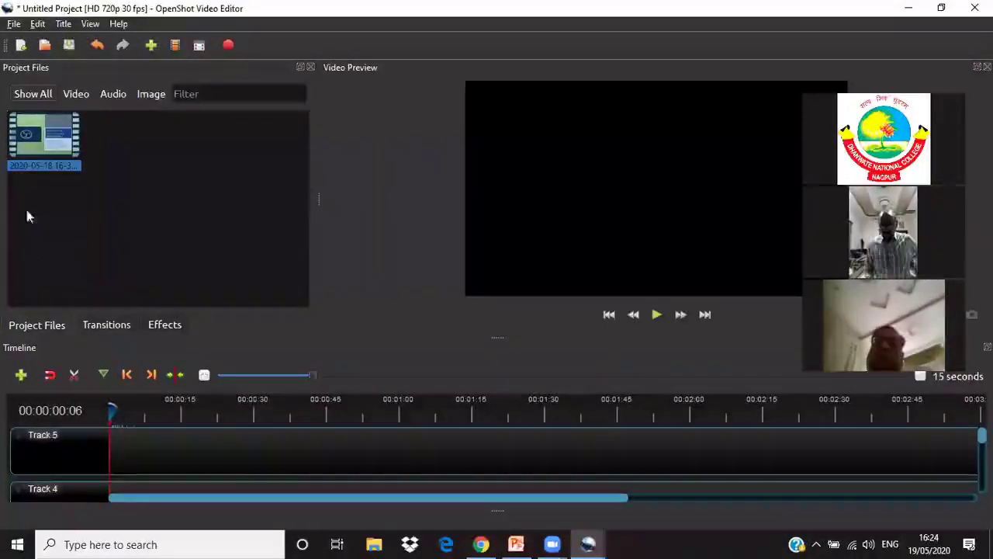
drag(46, 141, 119, 457)
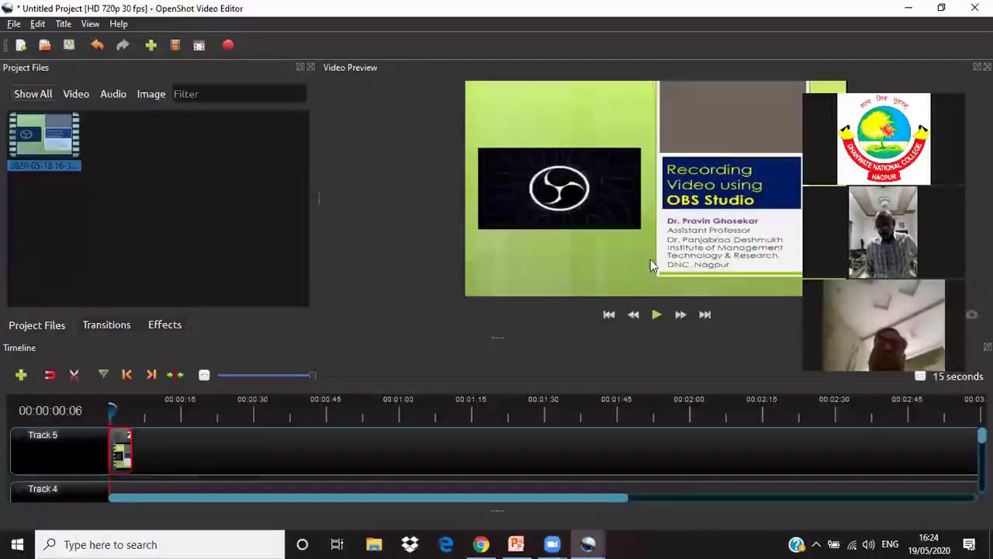
click(656, 314)
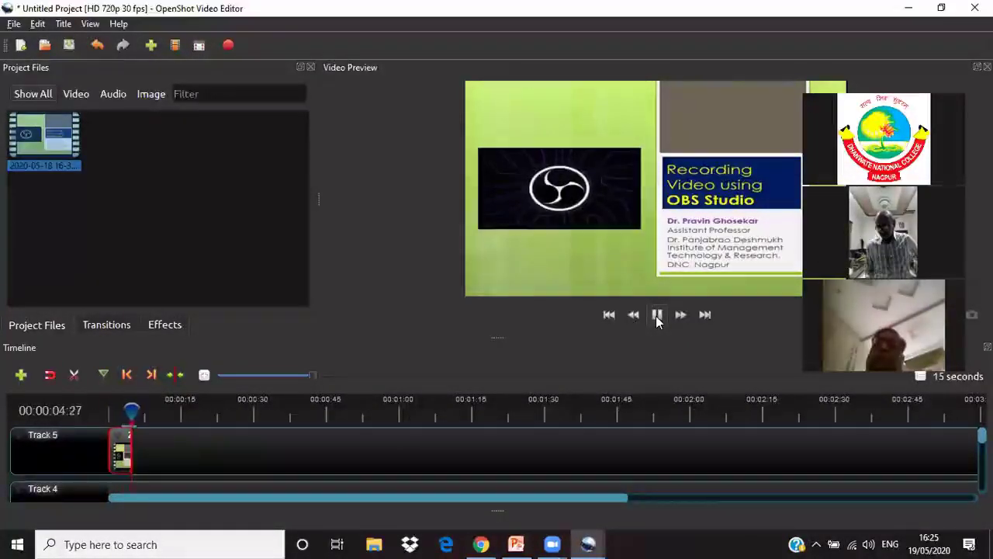
click(656, 314)
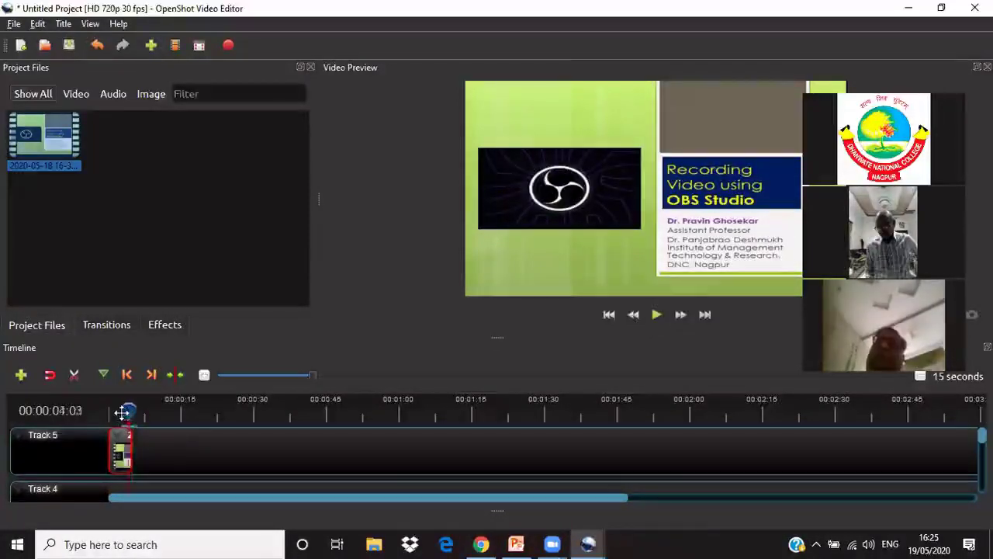
drag(122, 412, 110, 412)
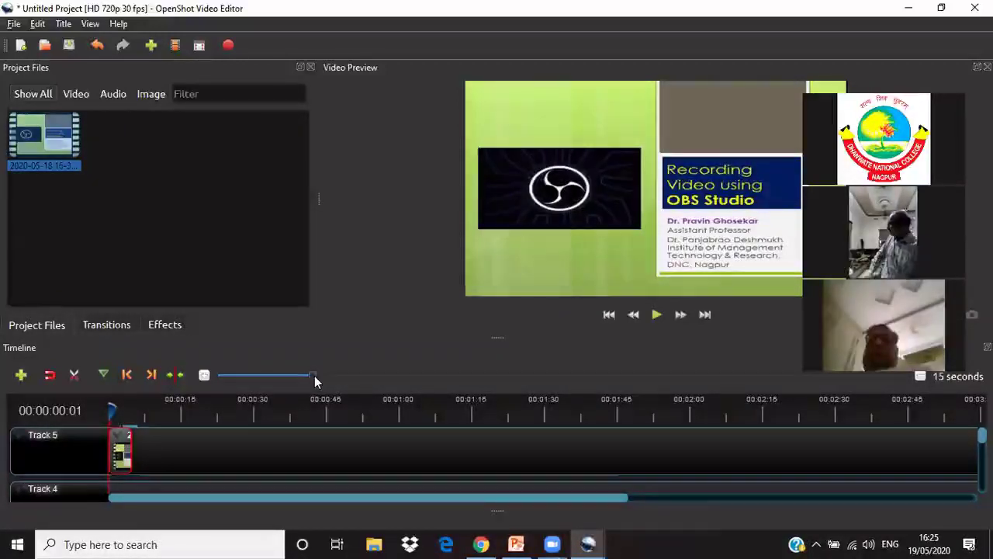
- Zoom the timeline to a 1-second scale, play the clip to its end, and move the playhead back to 00:00:04:14
mouse_move(315, 376)
mouse_down()
mouse_move(326, 376)
mouse_move(316, 375)
mouse_up()
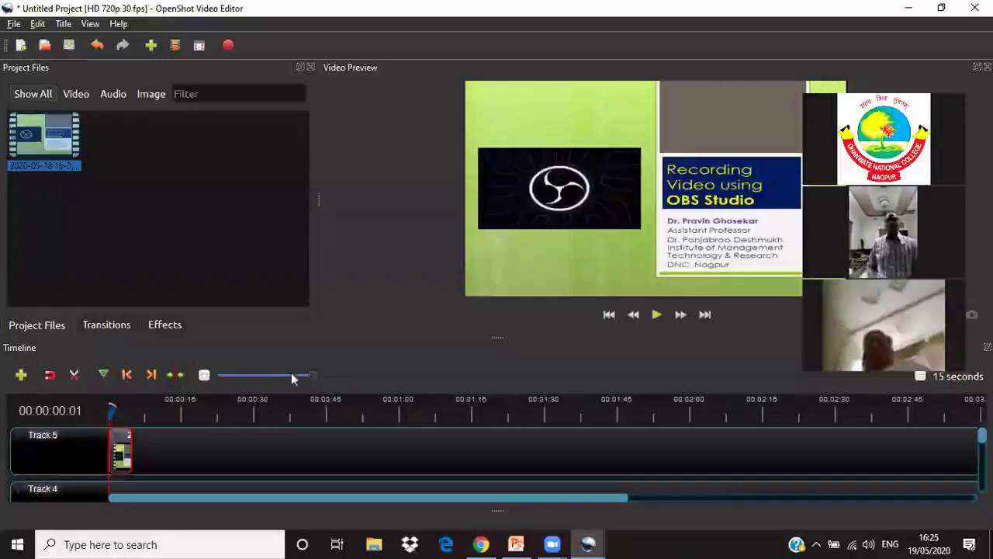
drag(316, 375, 227, 382)
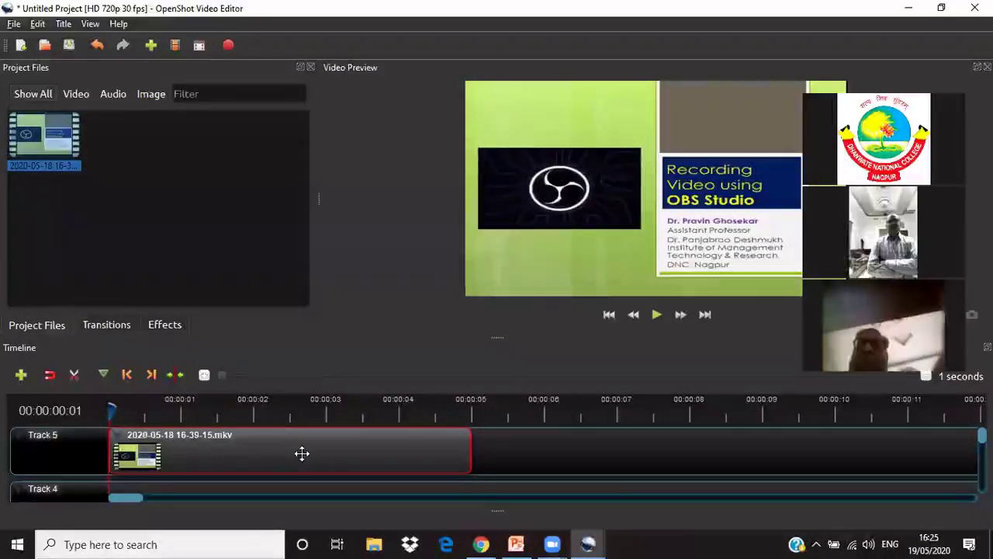
click(656, 314)
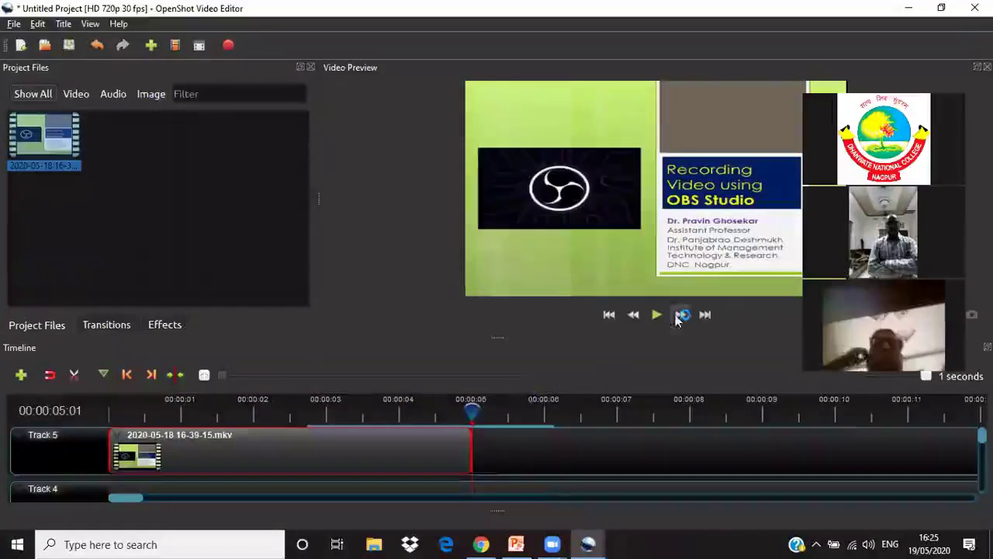
drag(471, 409, 452, 409)
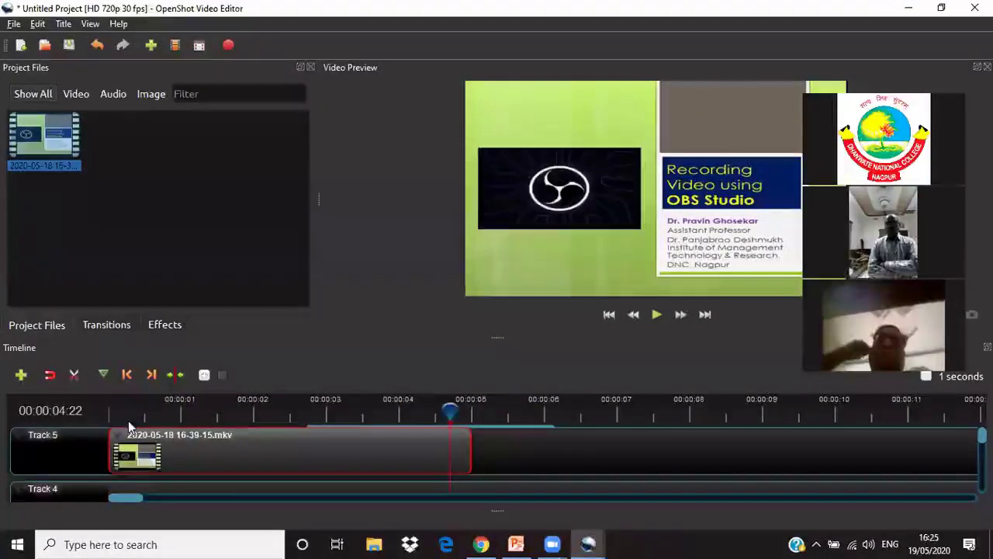
key(Left)
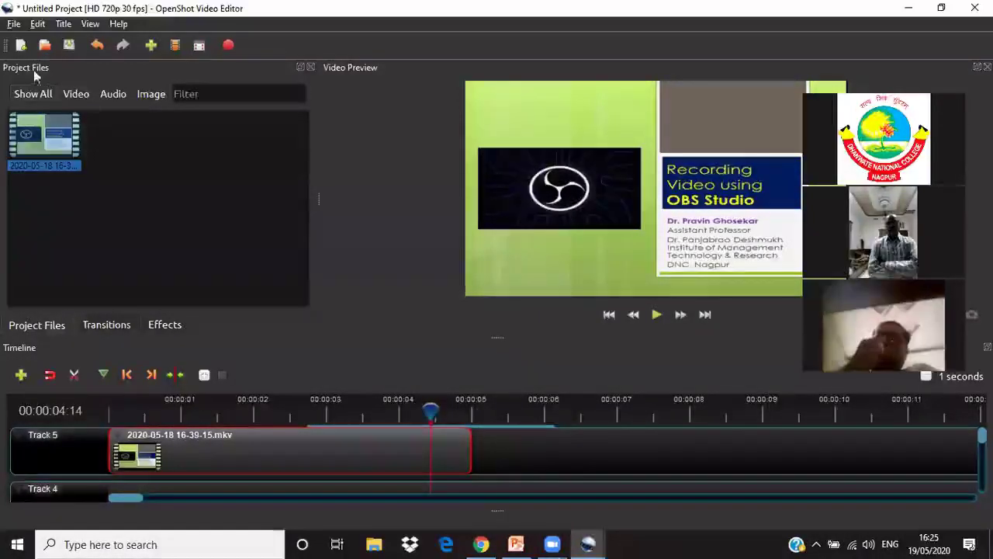
click(13, 23)
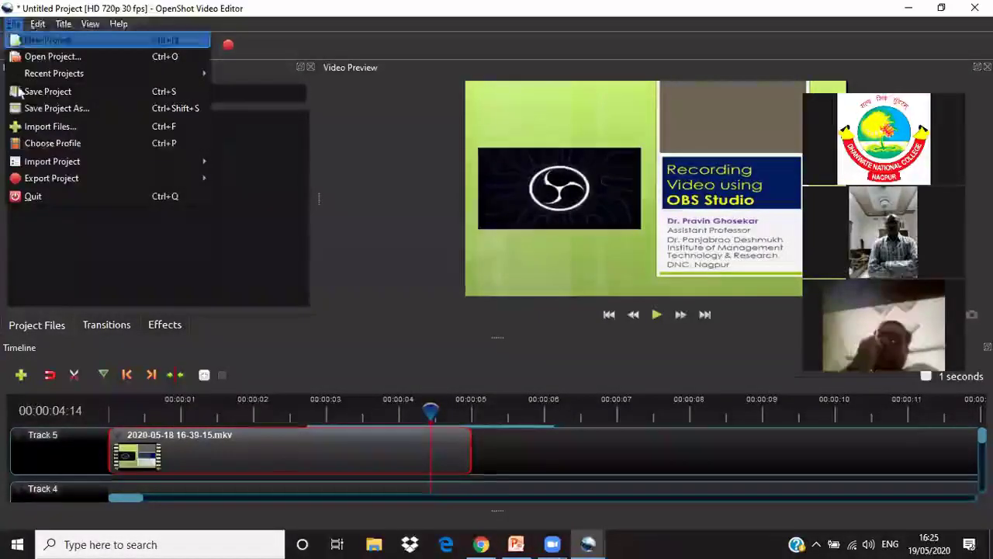
click(50, 128)
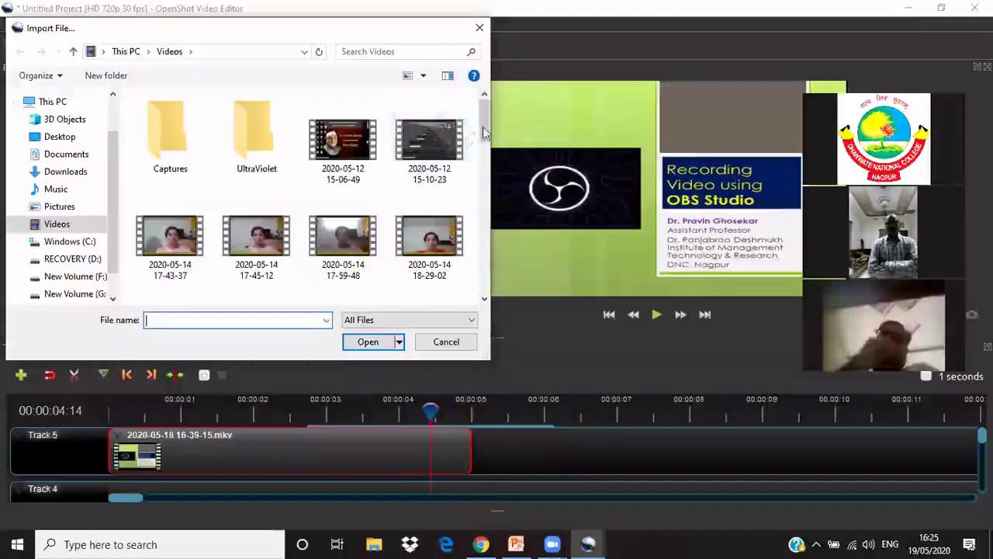
drag(483, 133, 488, 227)
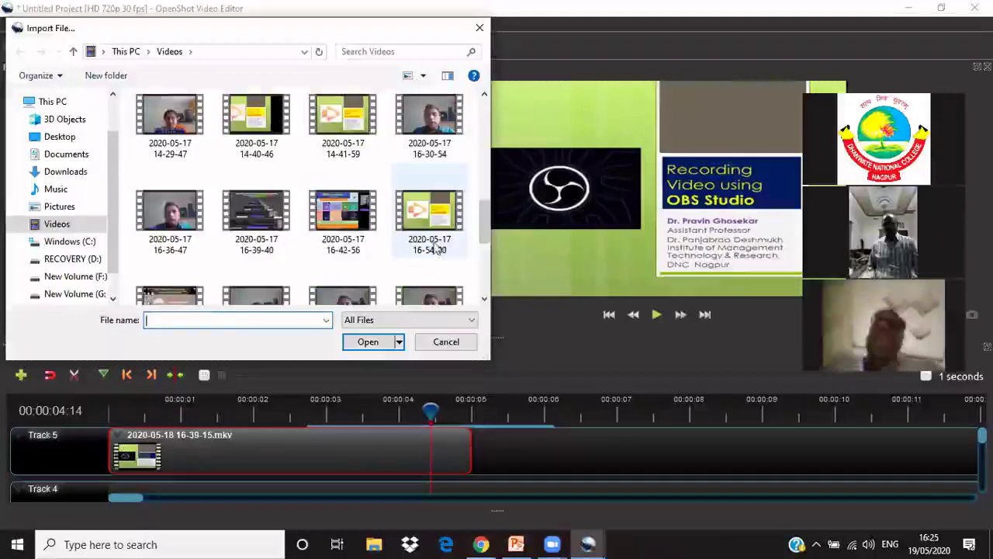
click(436, 225)
click(370, 343)
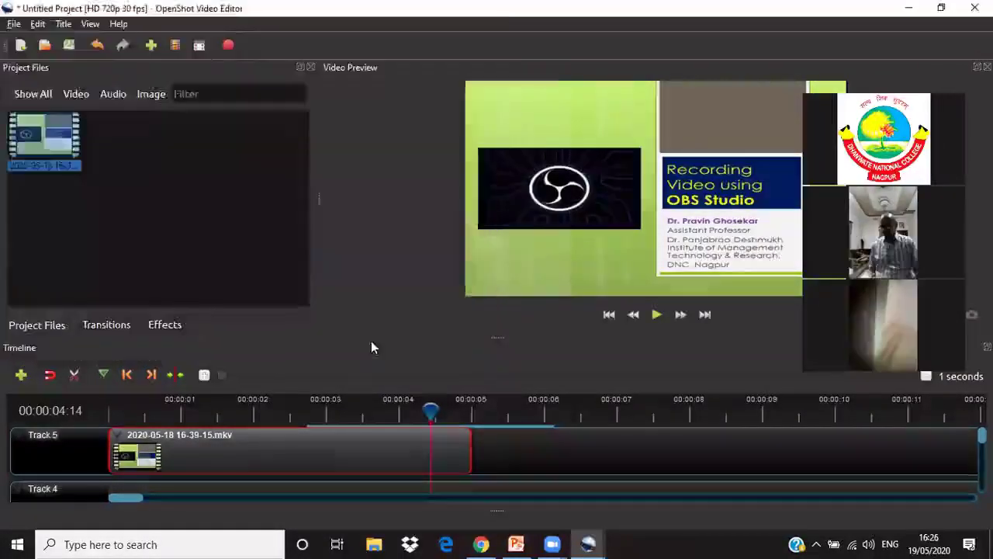
drag(120, 129, 476, 446)
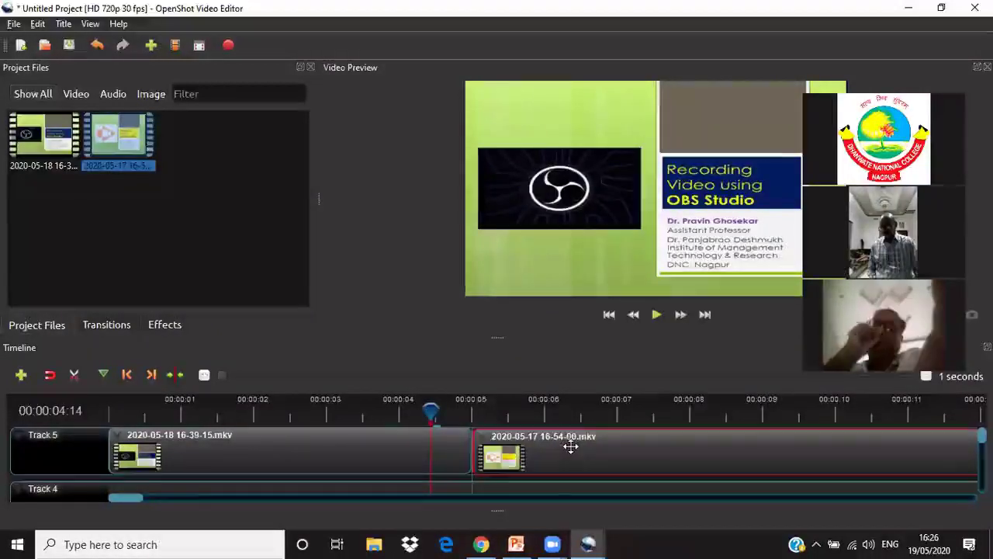
click(657, 314)
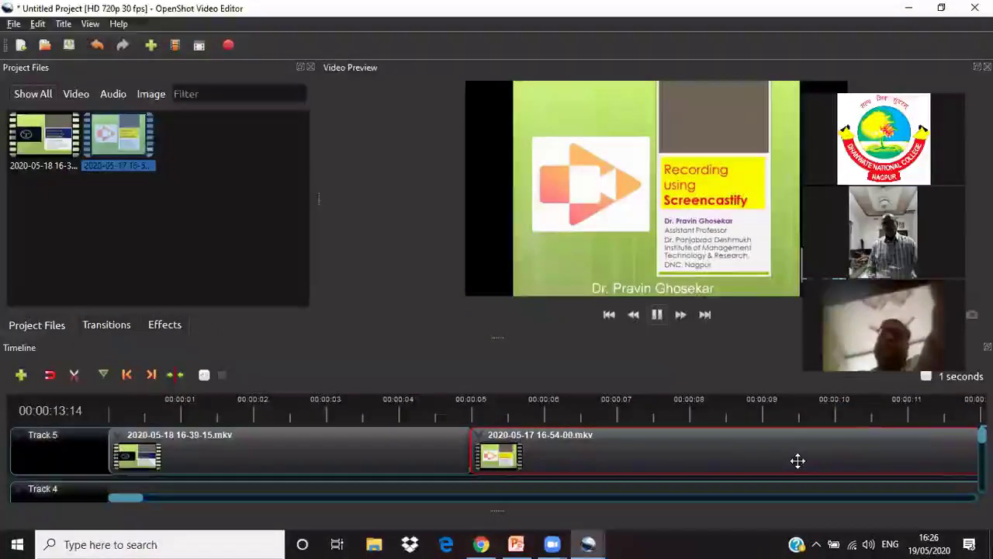
drag(135, 497, 251, 494)
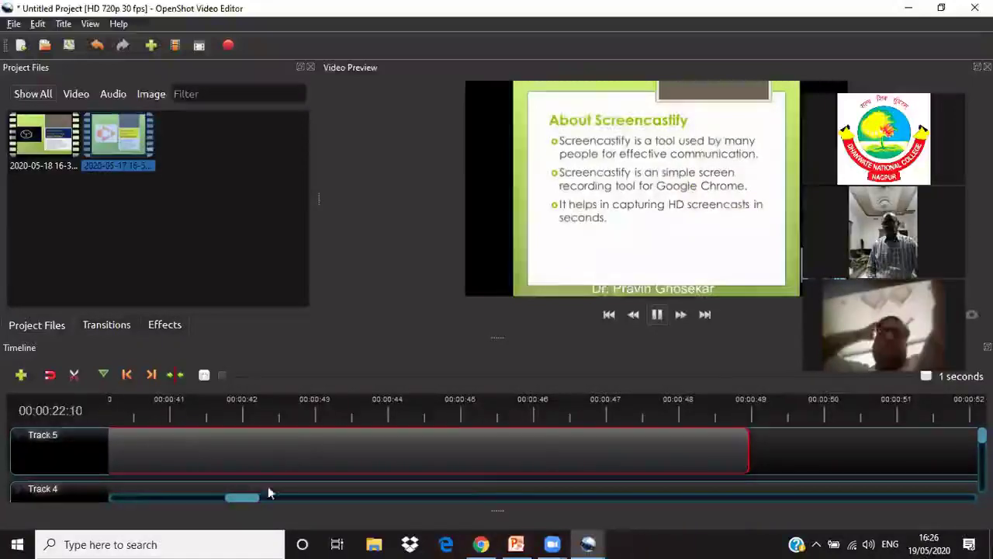
click(273, 496)
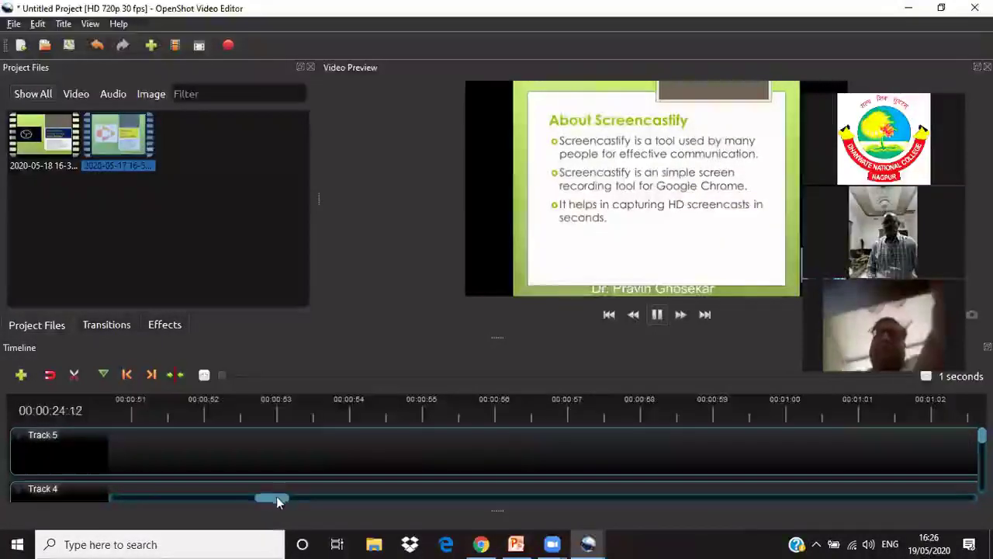
drag(270, 497, 251, 497)
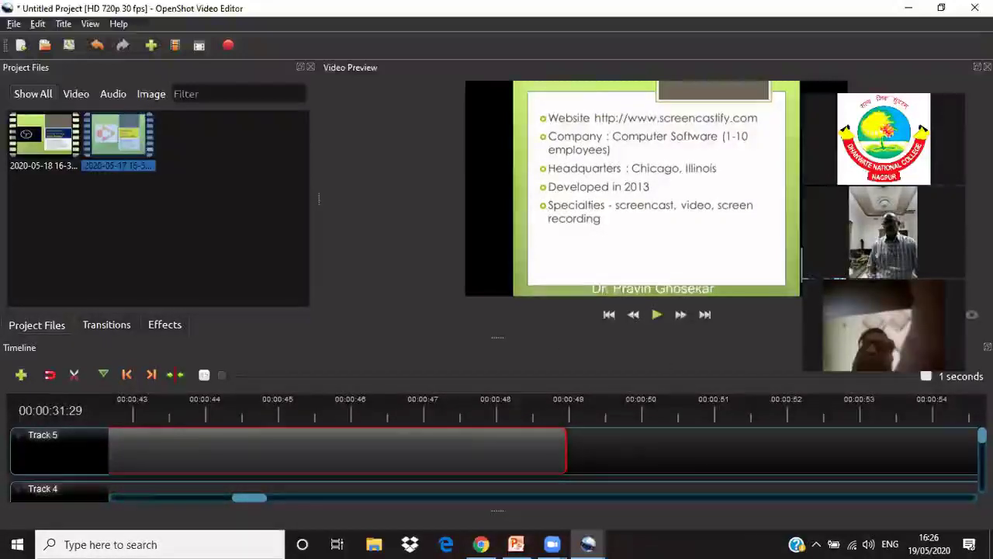
click(803, 94)
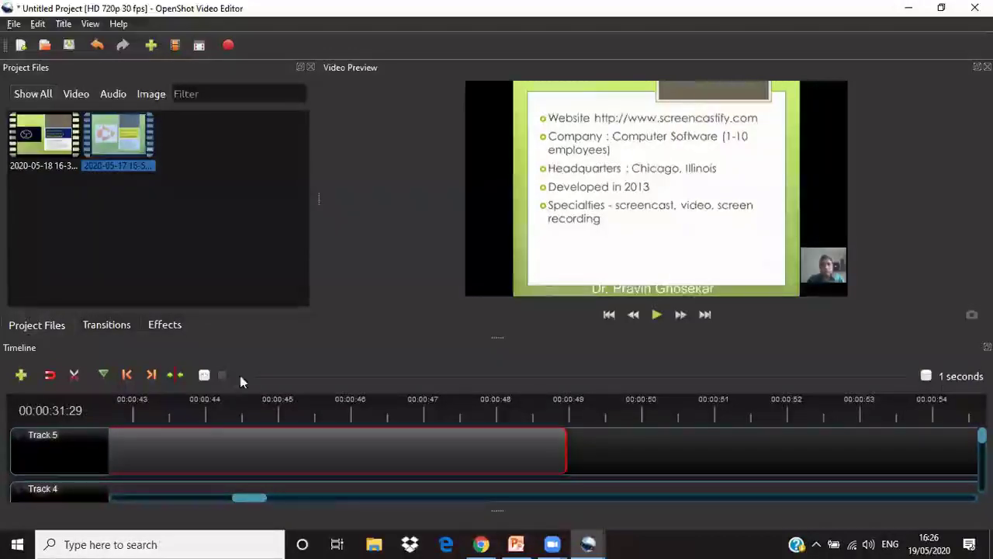
drag(240, 376, 402, 378)
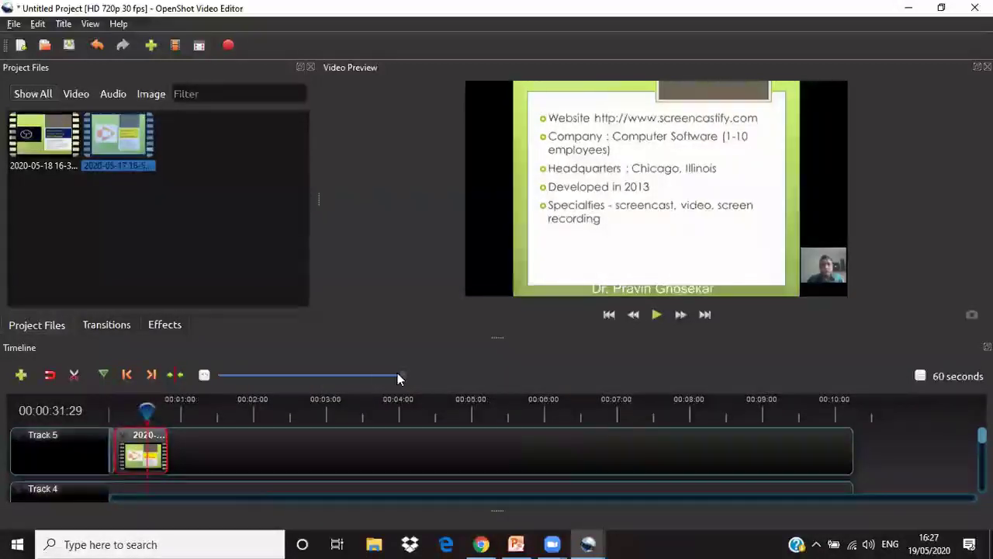
drag(402, 374, 294, 376)
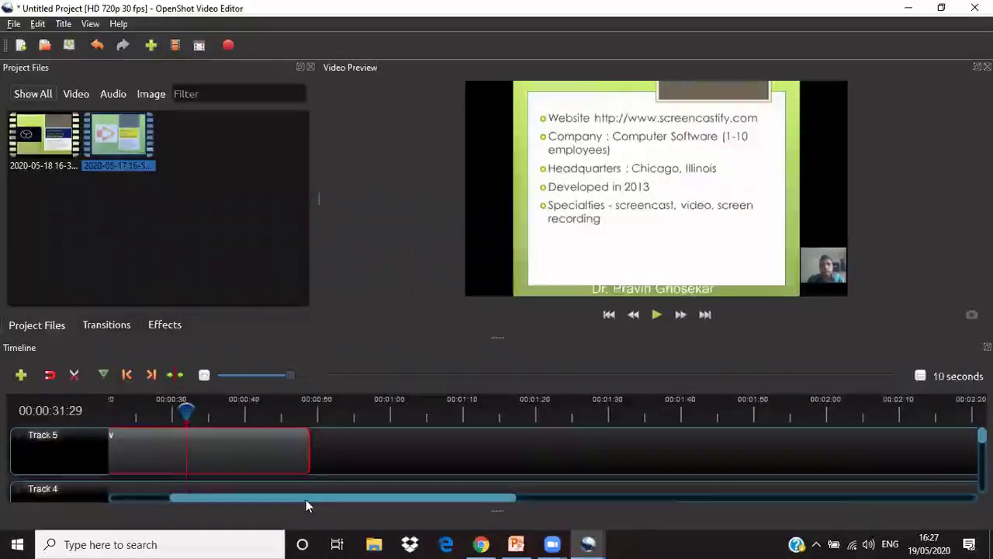
drag(306, 500, 208, 496)
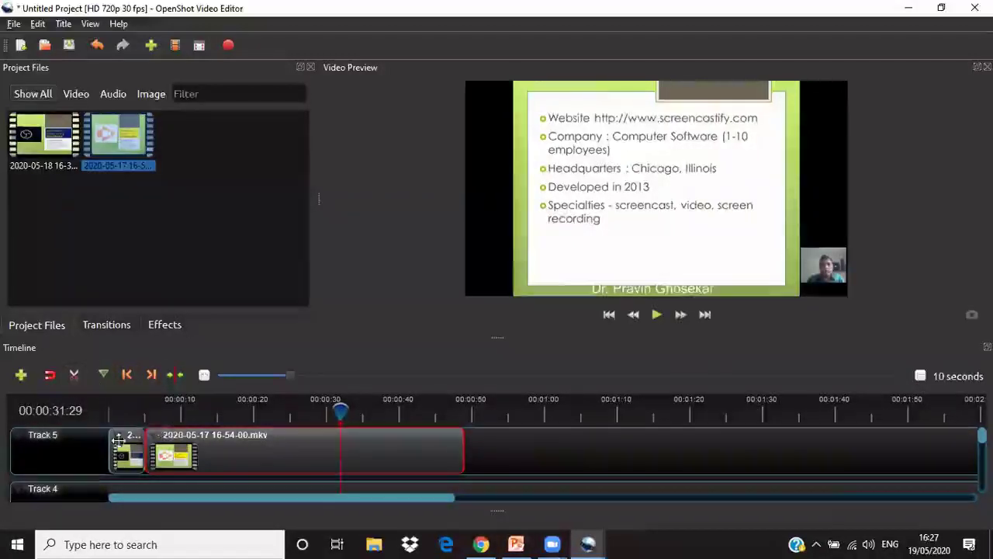
click(71, 379)
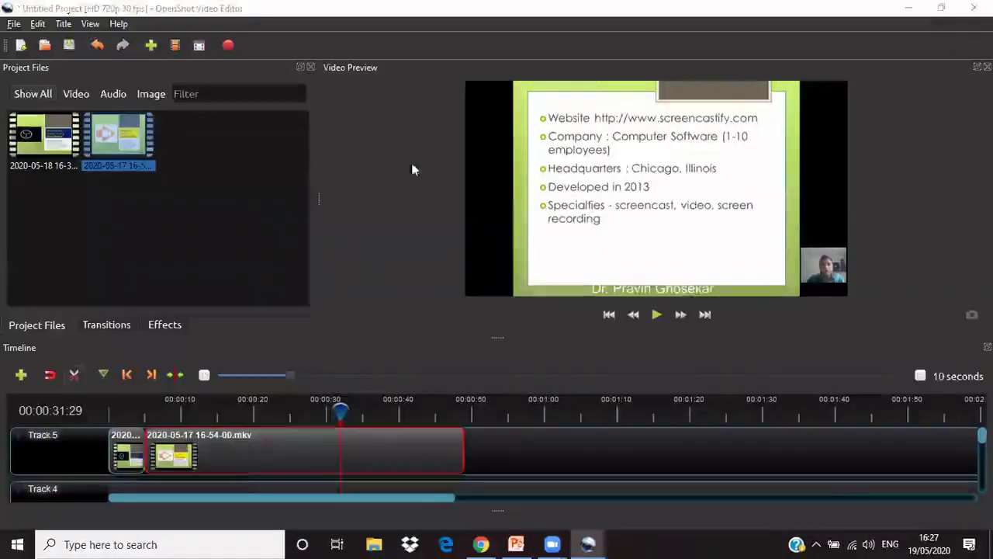
click(254, 438)
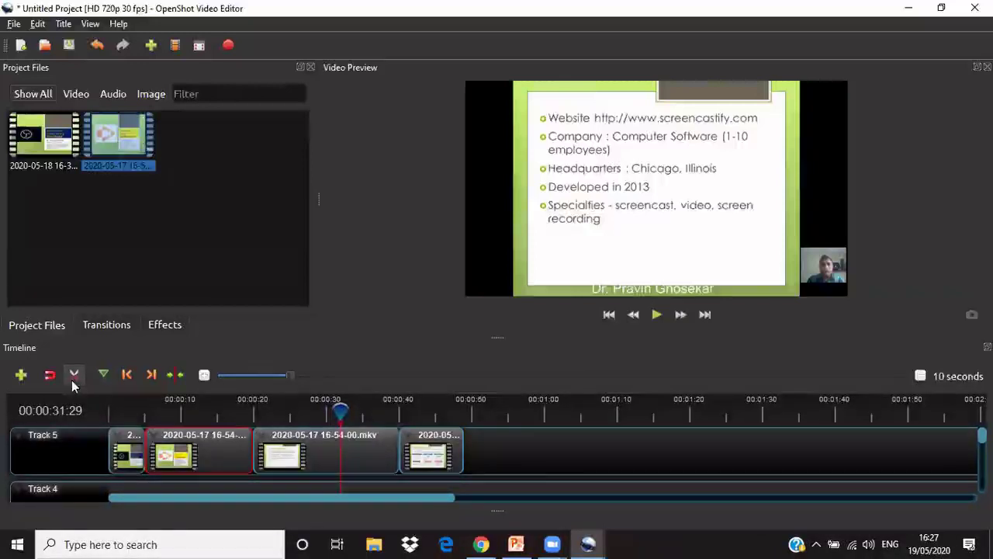
- Spread the three cut pieces apart on Track 5 and move the OBS Studio clip behind them, to about 1:04
drag(429, 453, 524, 453)
drag(391, 452, 457, 455)
drag(245, 452, 291, 453)
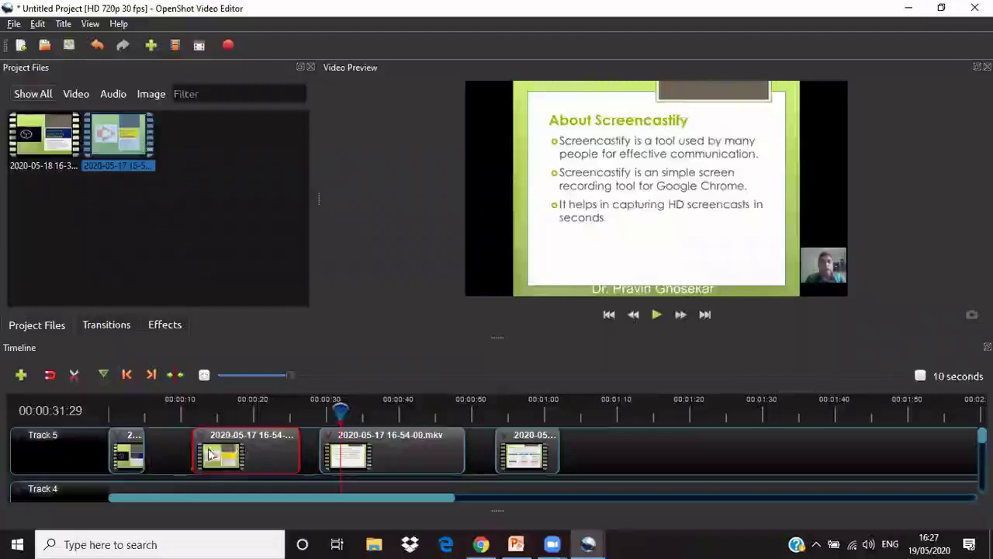
click(130, 443)
drag(130, 444, 591, 450)
- Line up the three Screencastify pieces in order from the start of Track 5, closing the gaps between them
drag(260, 450, 177, 446)
drag(381, 447, 278, 447)
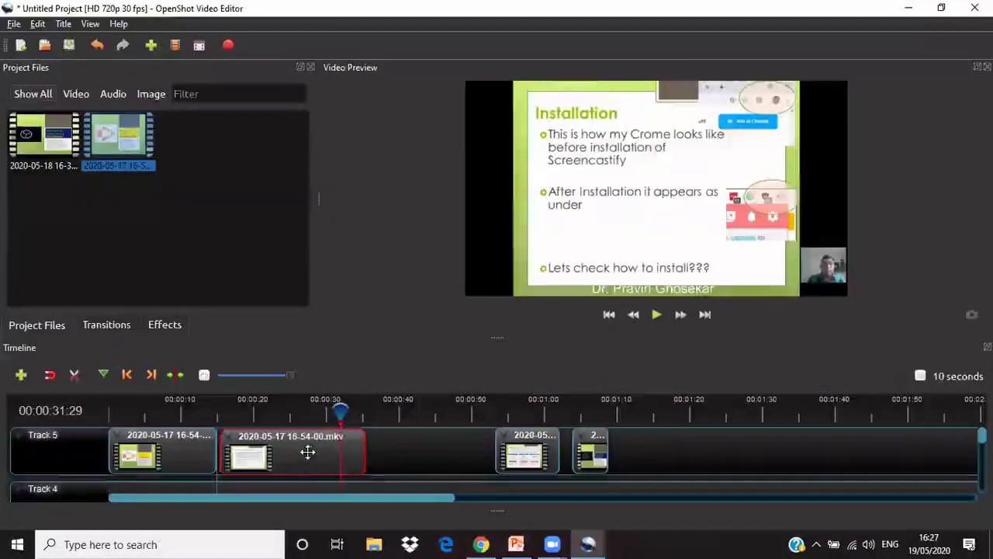
drag(514, 452, 388, 452)
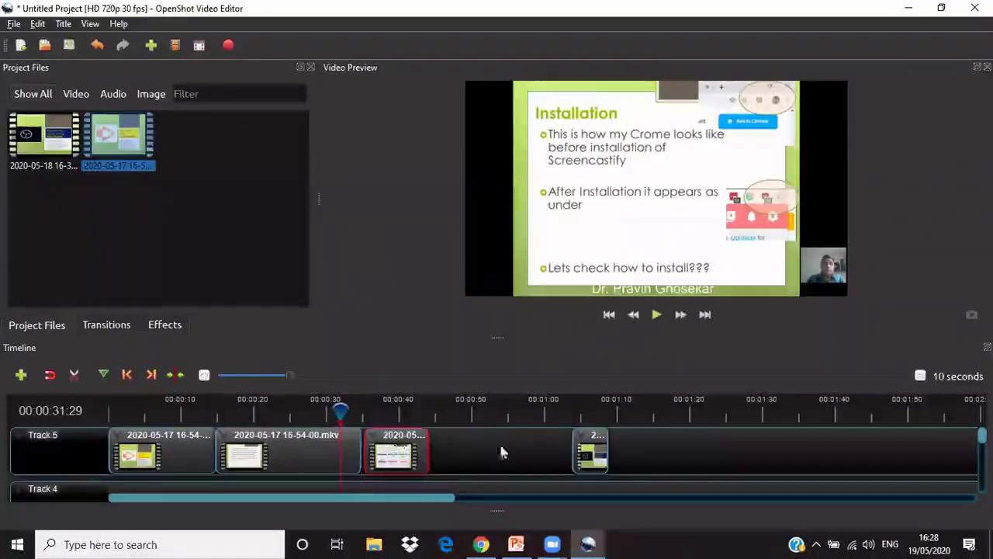
- Close the remaining gaps on Track 5 so the OBS Studio clip directly follows the third Screencastify piece at about 0:43, and play the joined sequence
drag(582, 439, 450, 454)
click(392, 450)
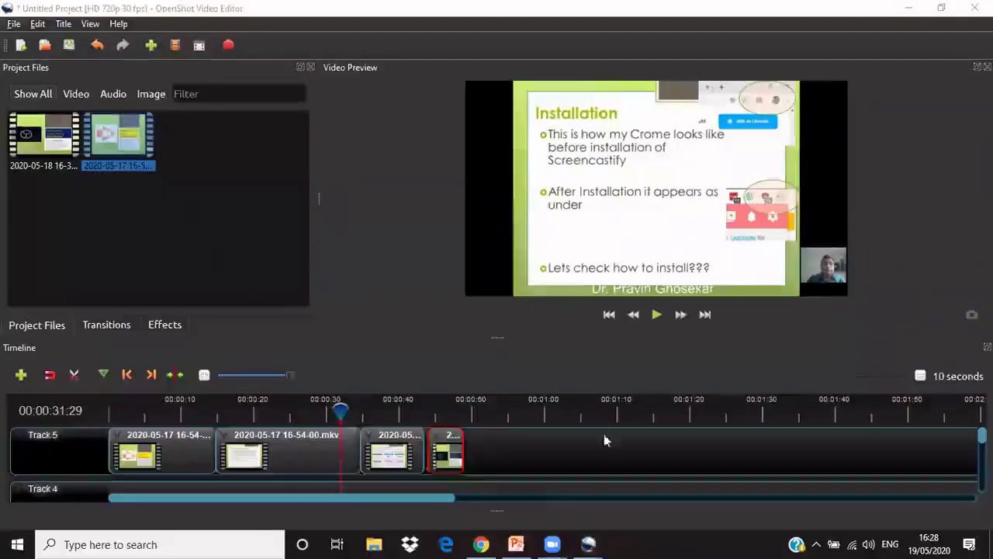
drag(445, 460, 441, 460)
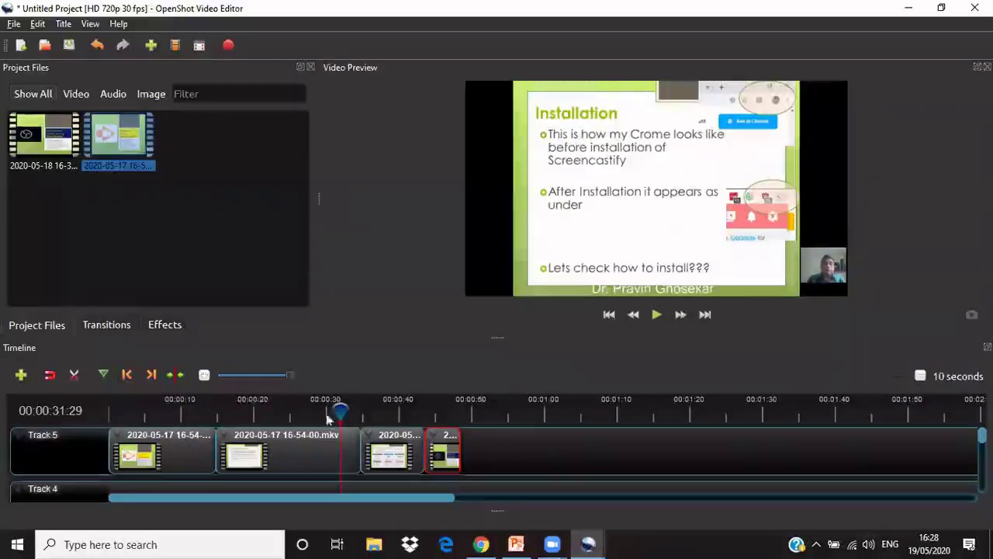
drag(173, 411, 170, 412)
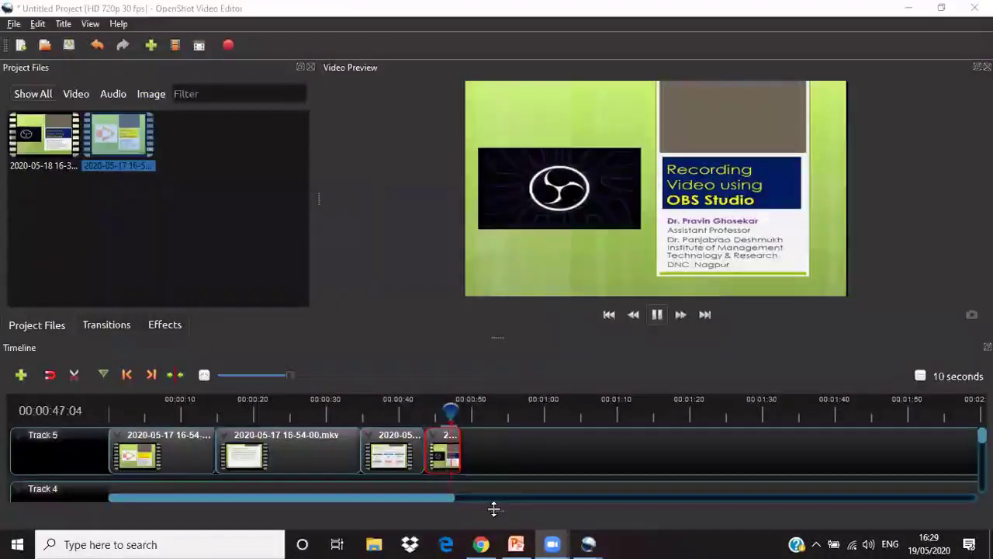
click(163, 455)
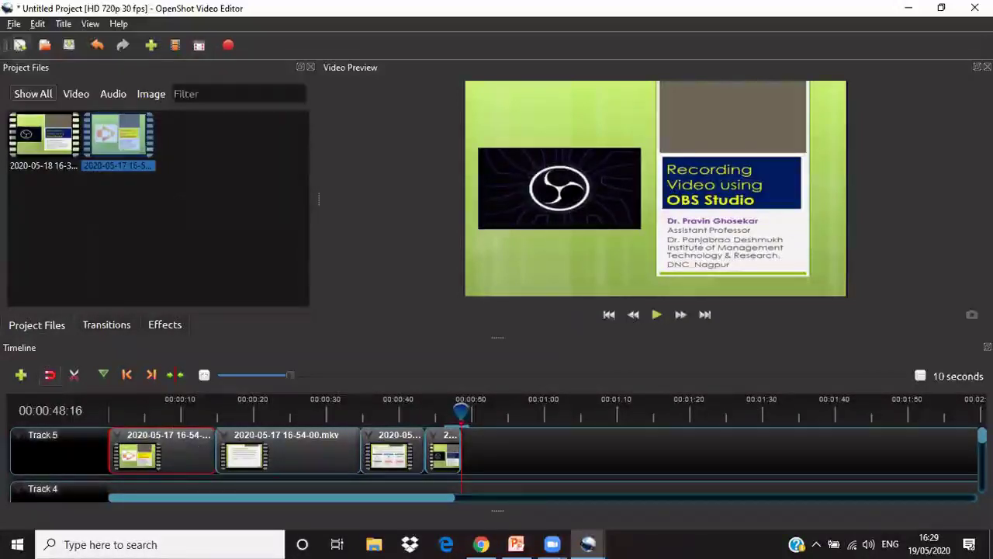
- Start a video export of the project and choose the Videos folder as its destination
click(13, 24)
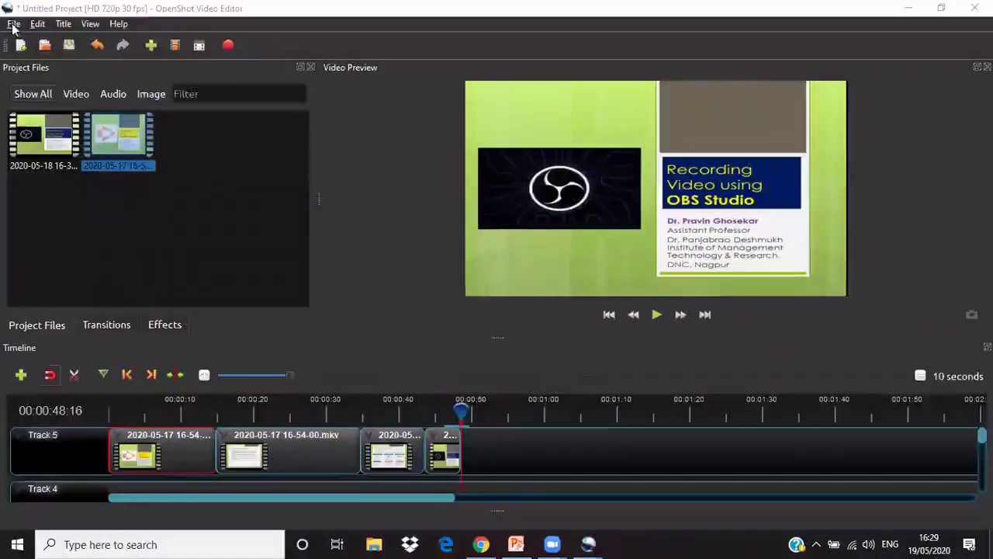
mouse_move(41, 183)
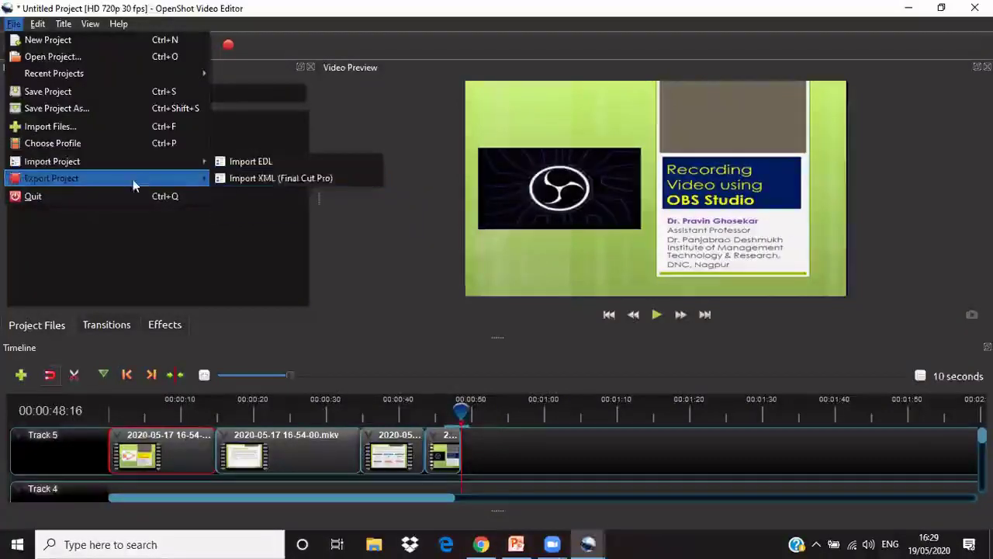
click(236, 181)
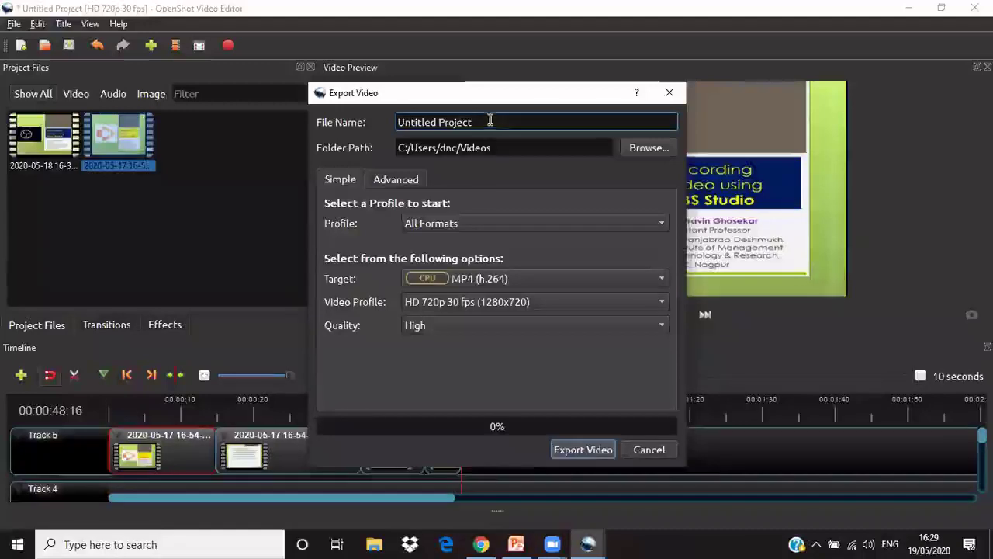
drag(484, 122, 400, 122)
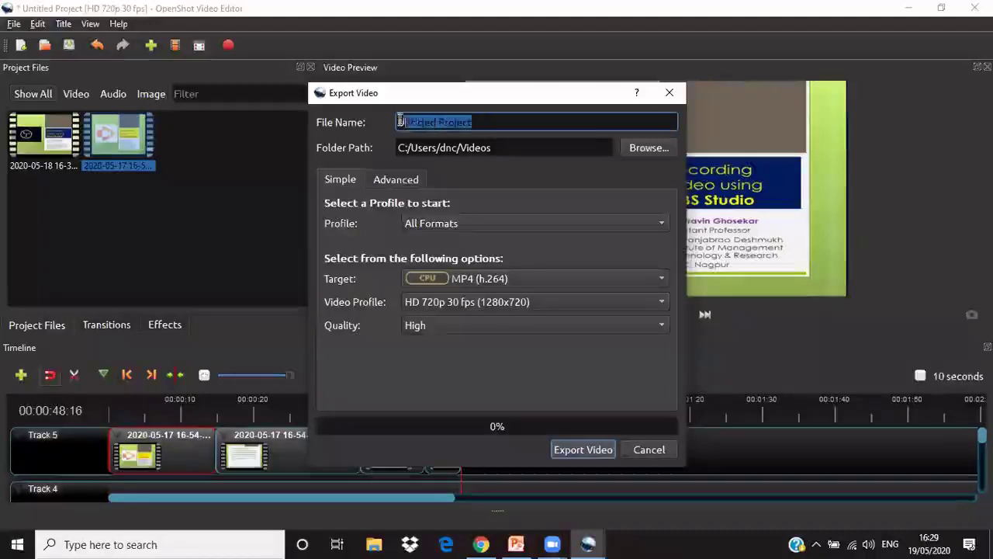
click(637, 148)
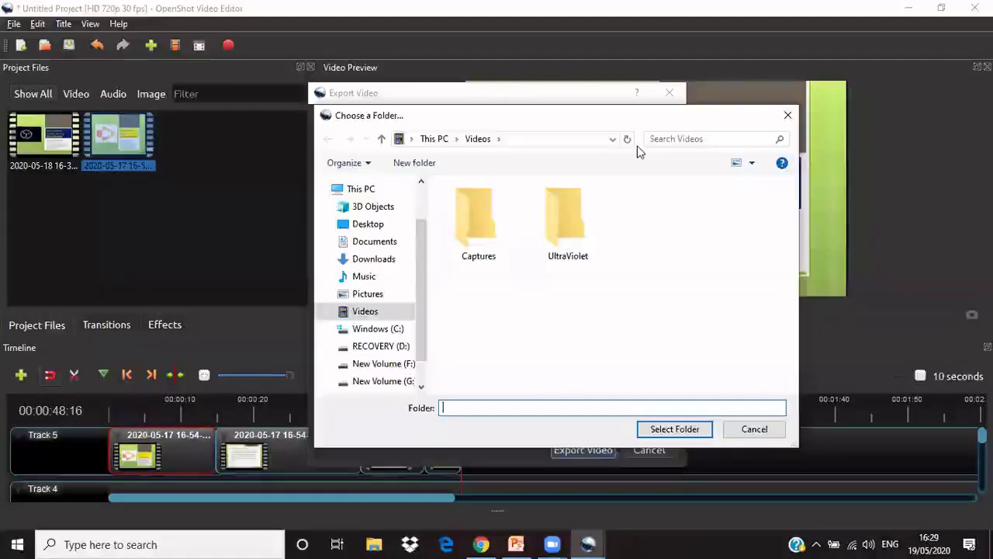
click(365, 312)
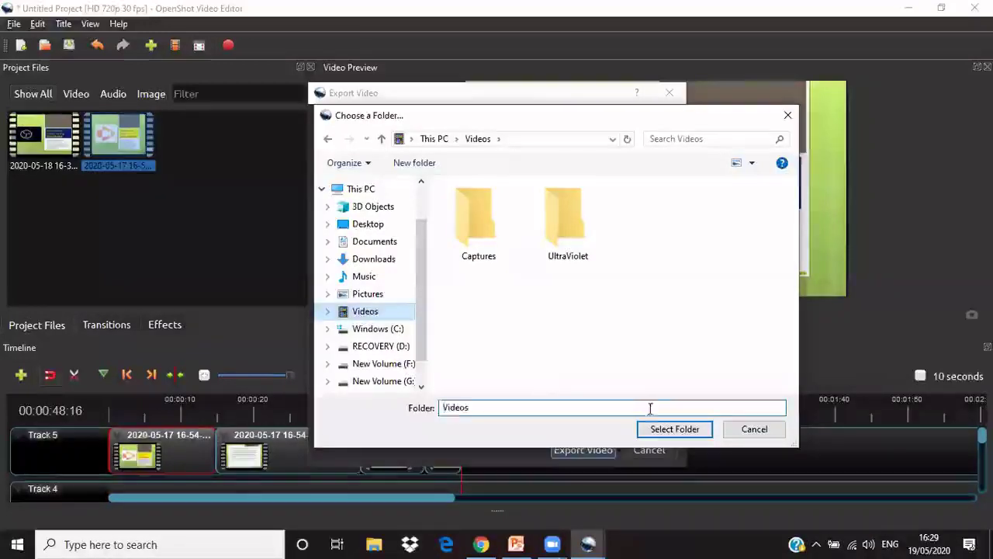
click(673, 429)
- Name the exported video file HRM
drag(483, 124, 401, 111)
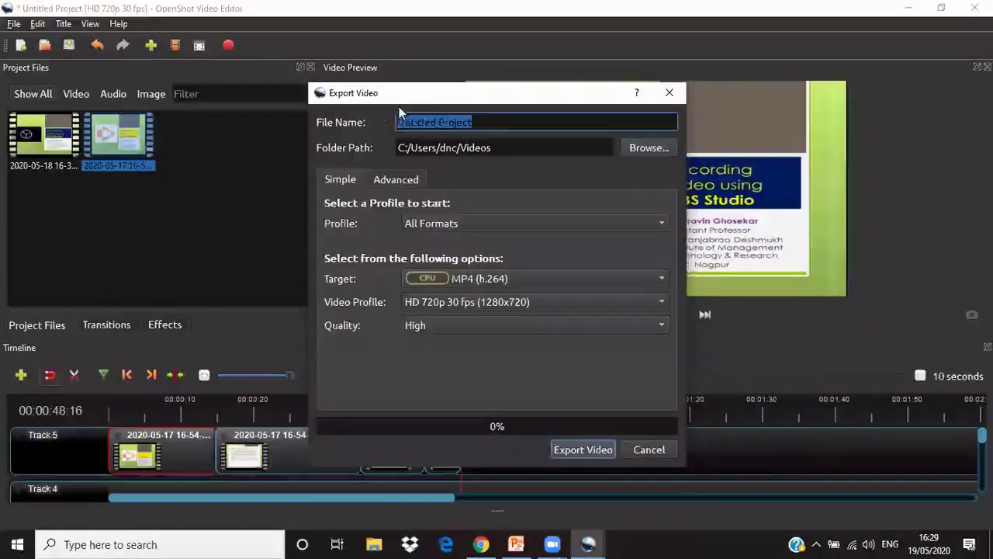
key(BackSpace)
text(My)
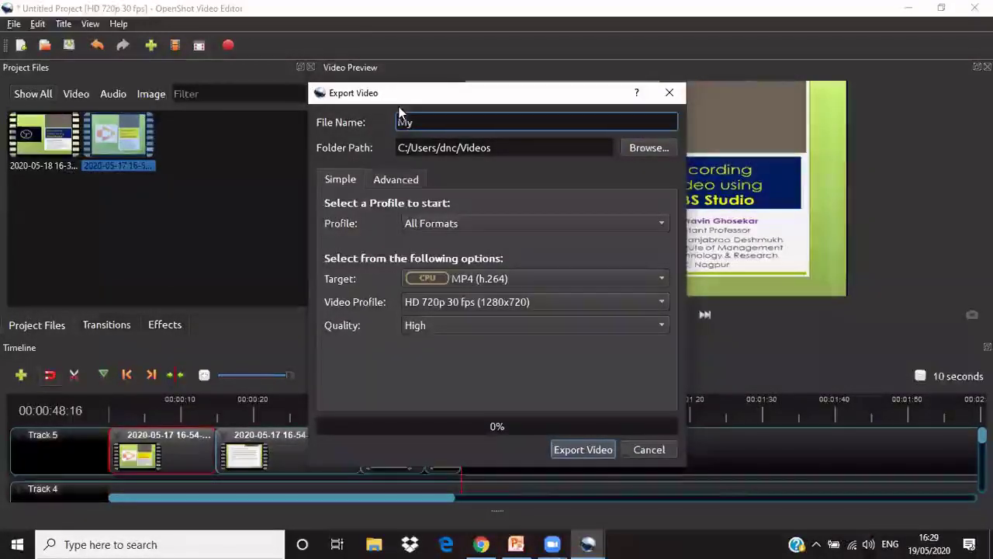
key(BackSpace)
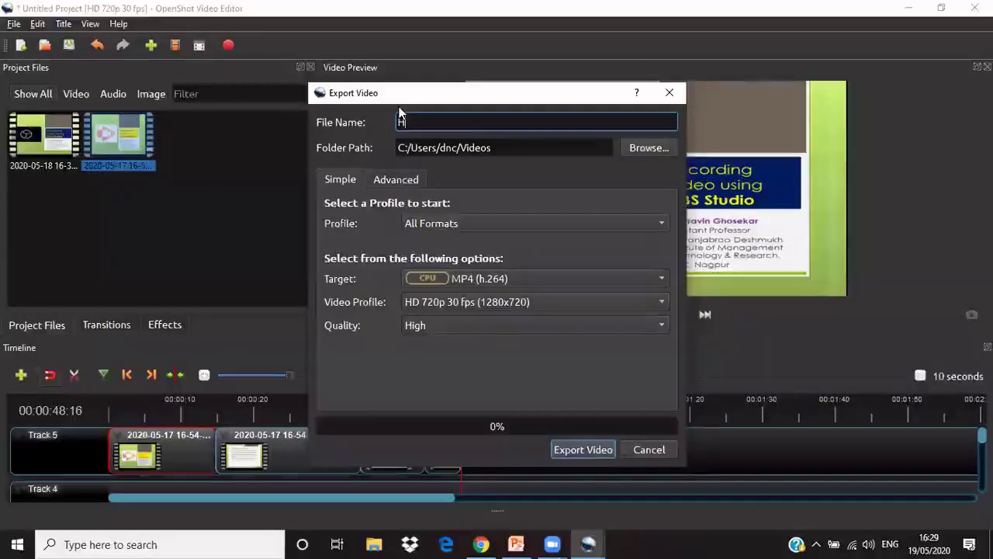
text(HRM)
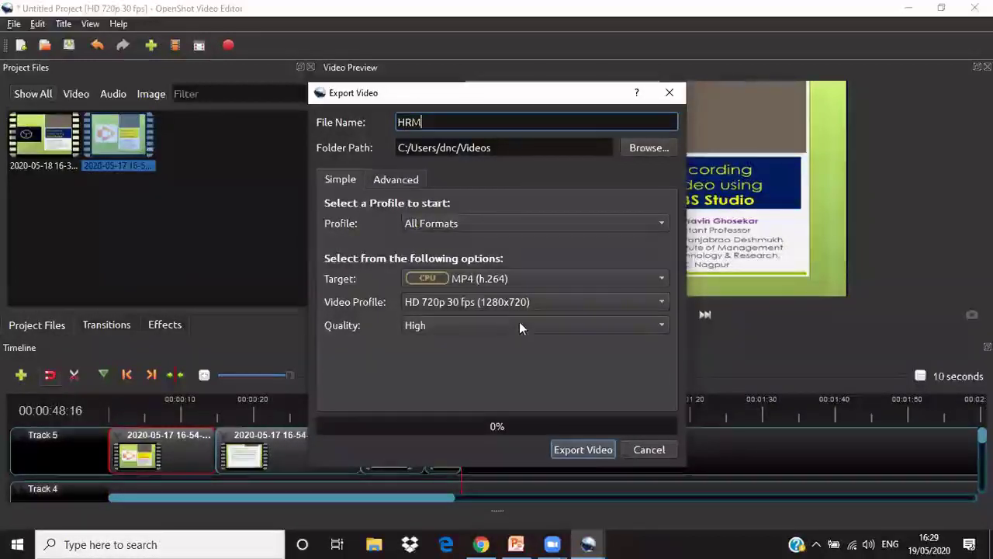
- Look through the available video profiles, set the export quality to Low, and cancel the export
click(461, 302)
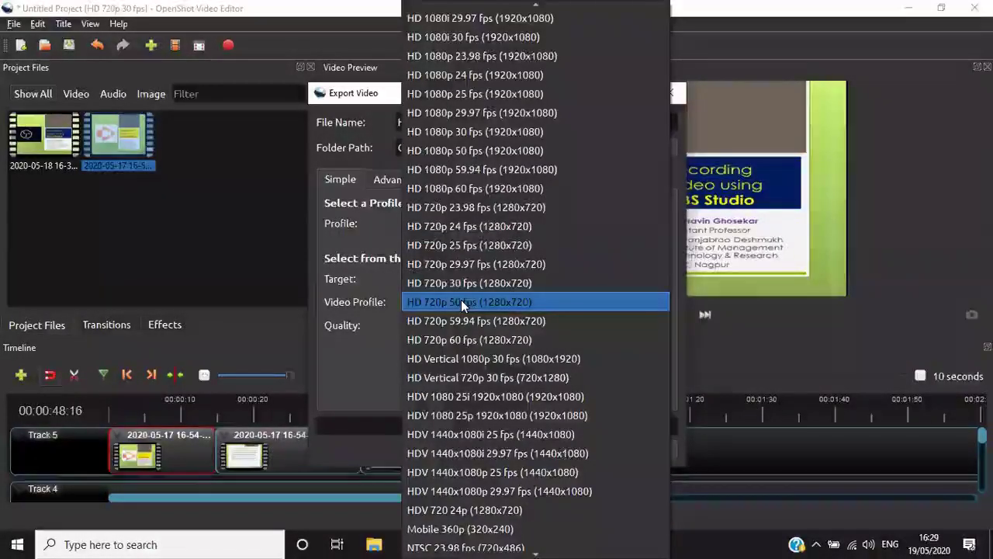
click(349, 355)
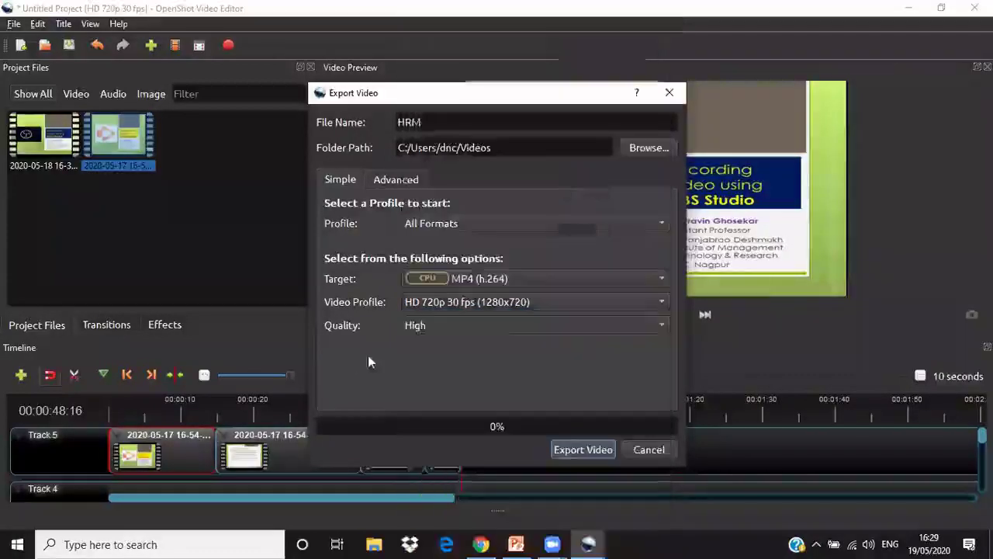
click(419, 327)
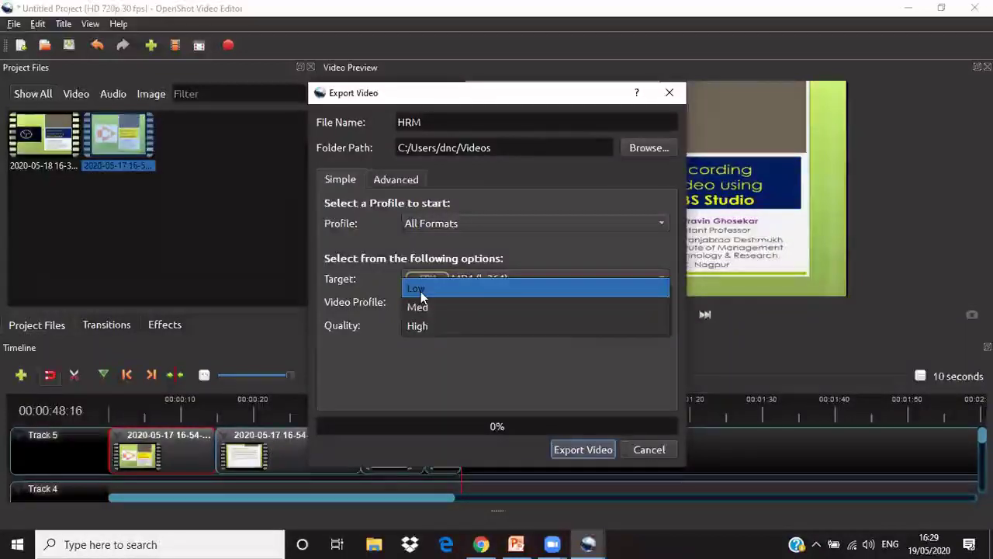
click(420, 293)
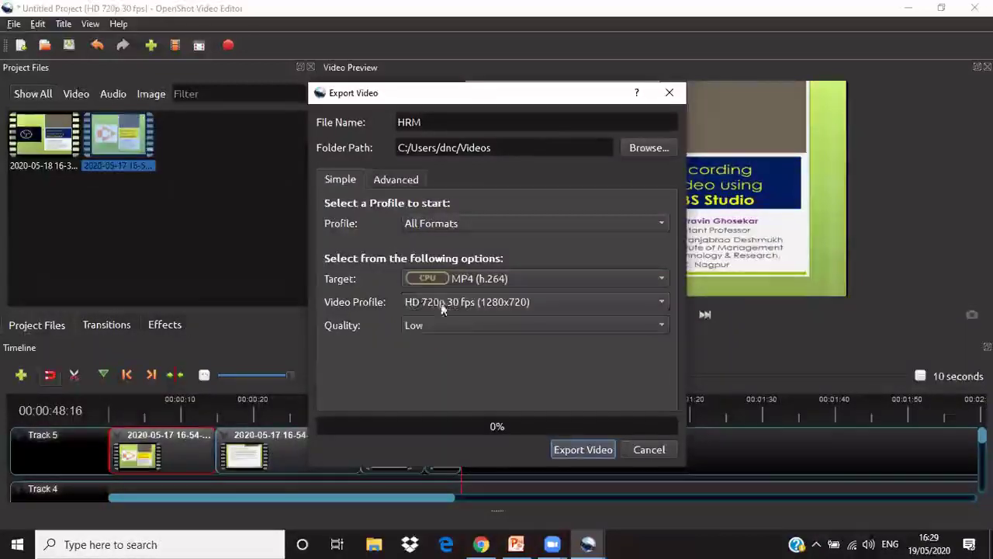
click(656, 450)
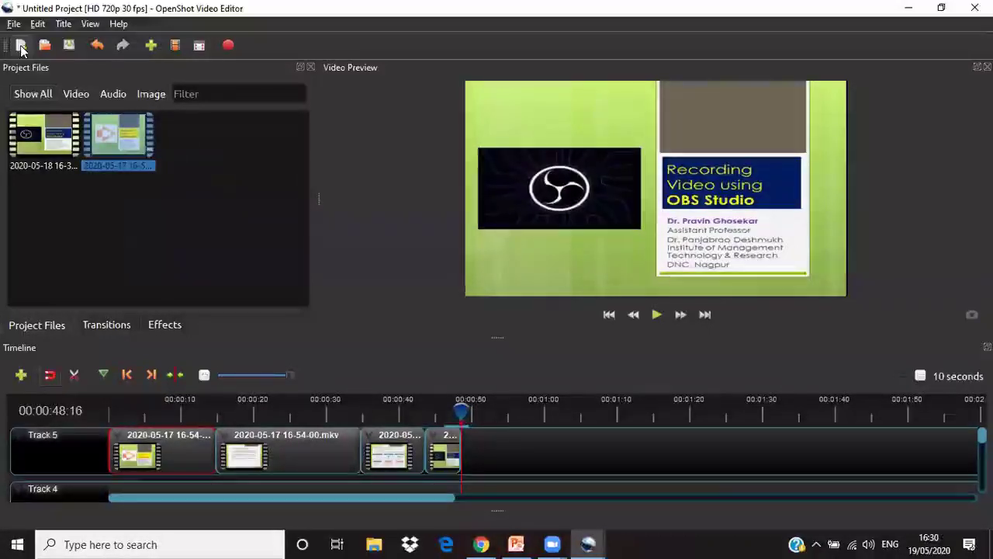
- Import the image 2 Expert (1).JPG from the Downloads folder into the project
click(14, 24)
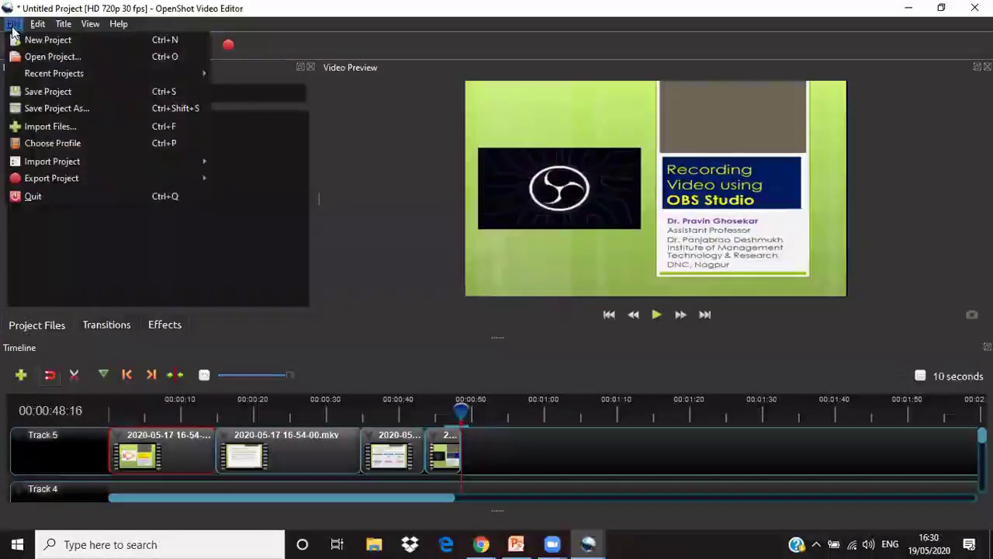
click(43, 127)
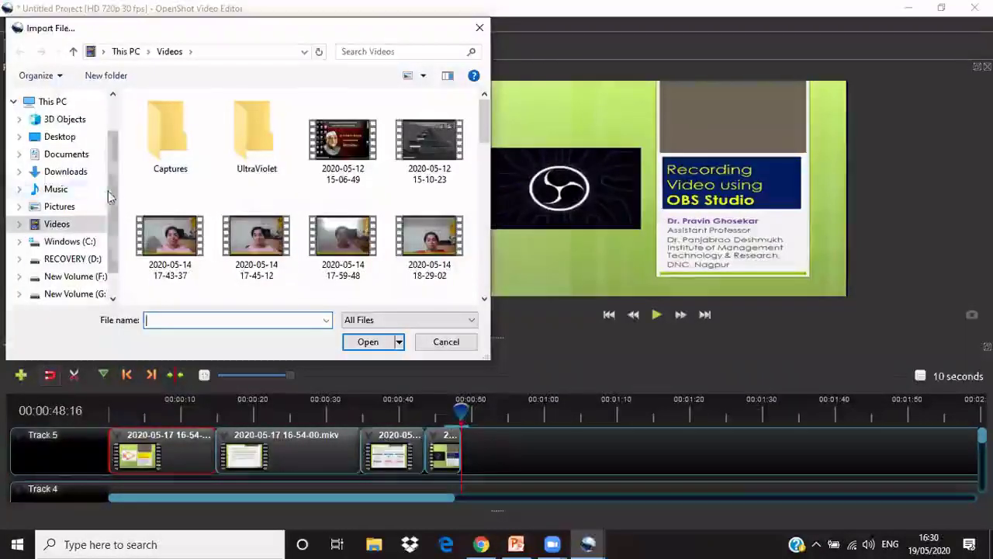
scroll(86, 189, up, 1)
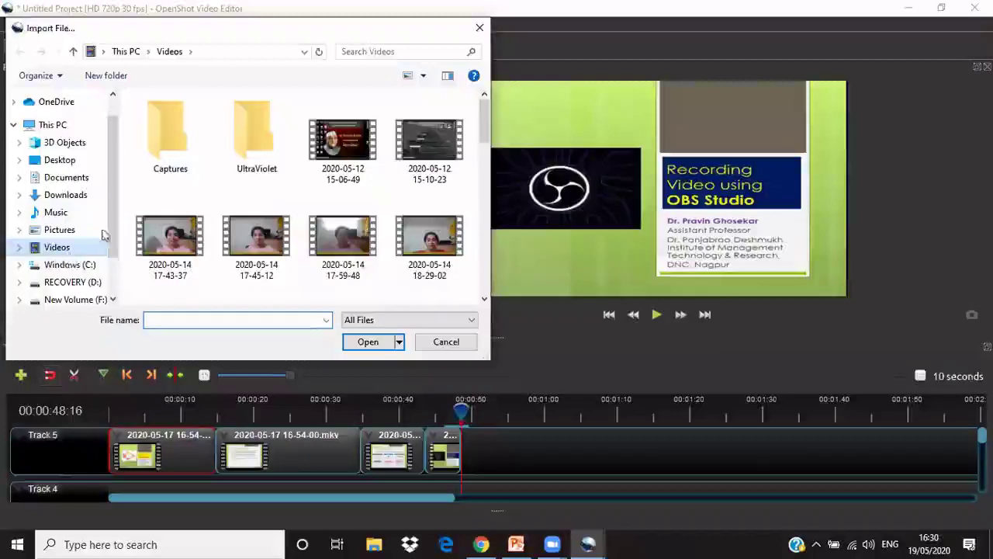
scroll(115, 211, down, 1)
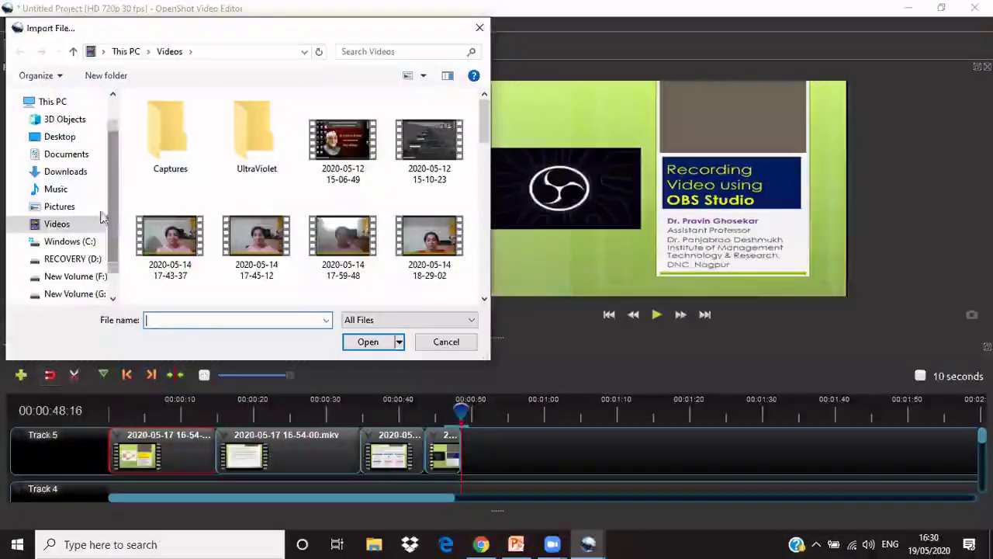
click(68, 171)
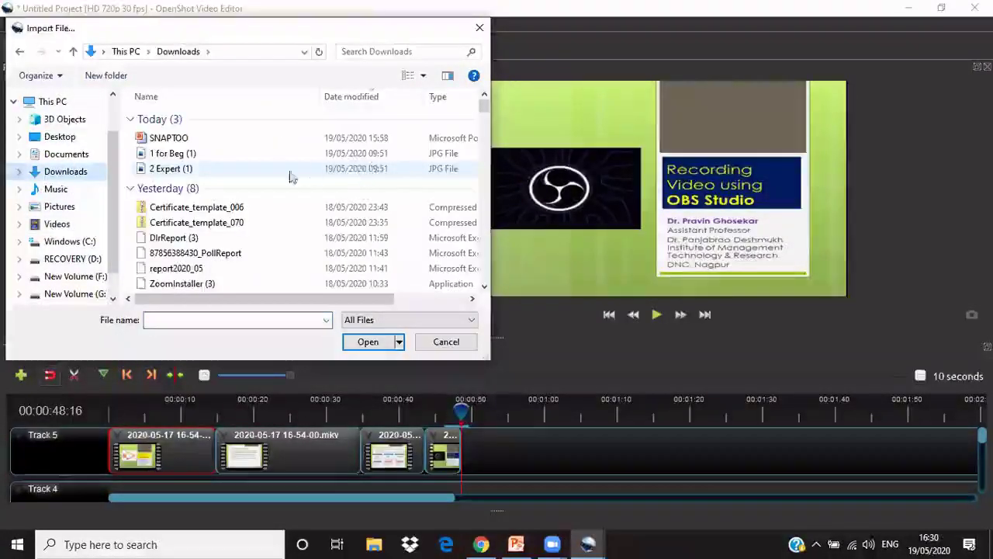
click(171, 169)
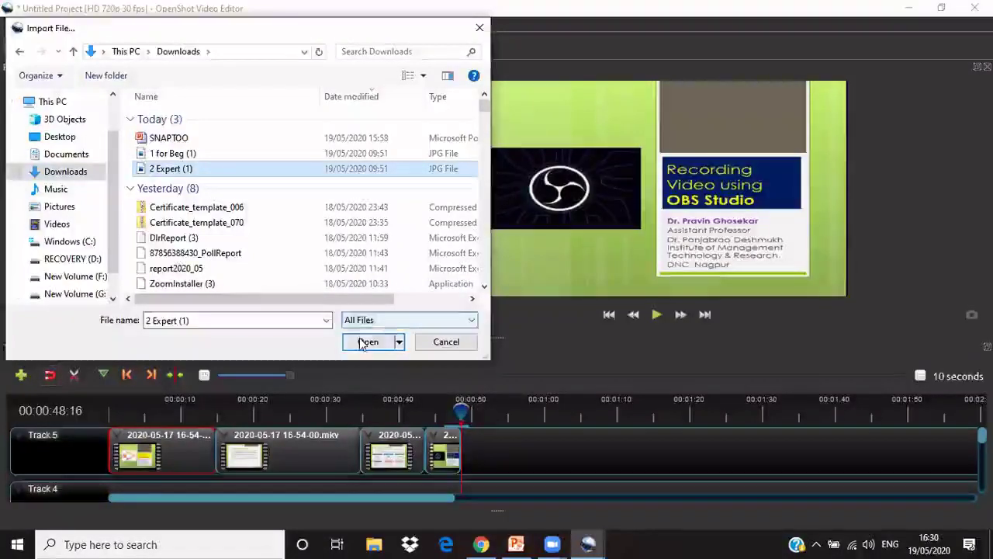
click(359, 339)
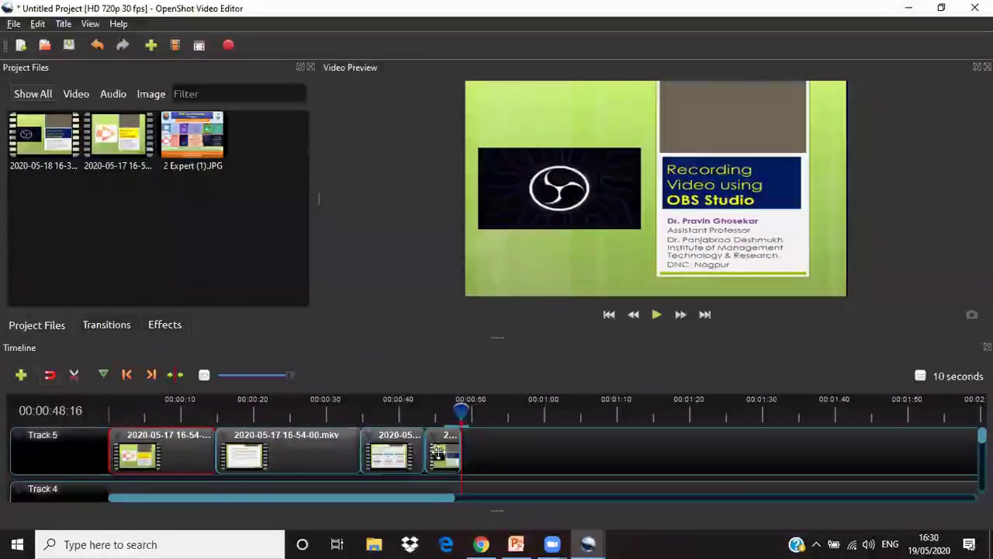
- Shift all four clips on Track 5 about 7 seconds later and place 2 Expert (1).JPG at the start of the track
drag(445, 453, 496, 453)
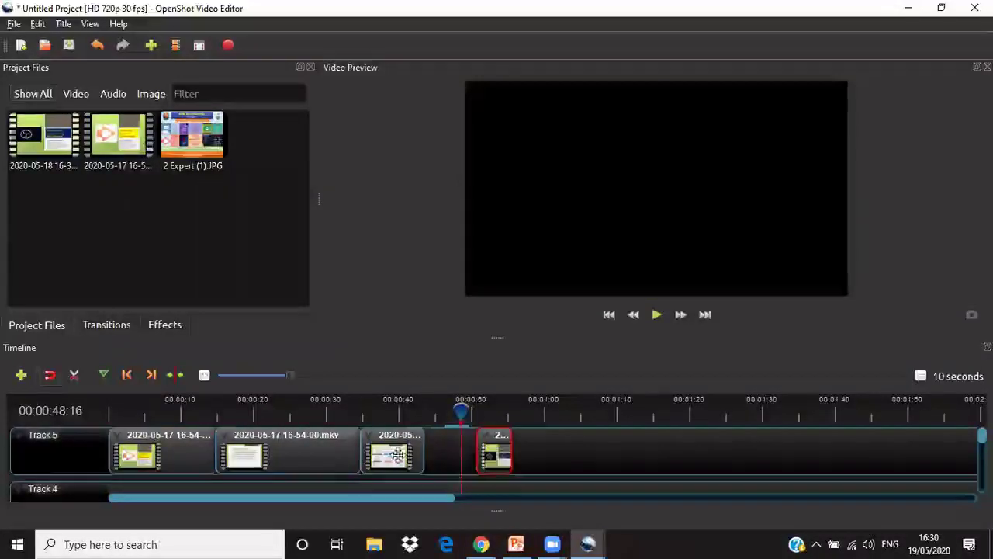
drag(391, 453, 443, 453)
drag(353, 448, 405, 446)
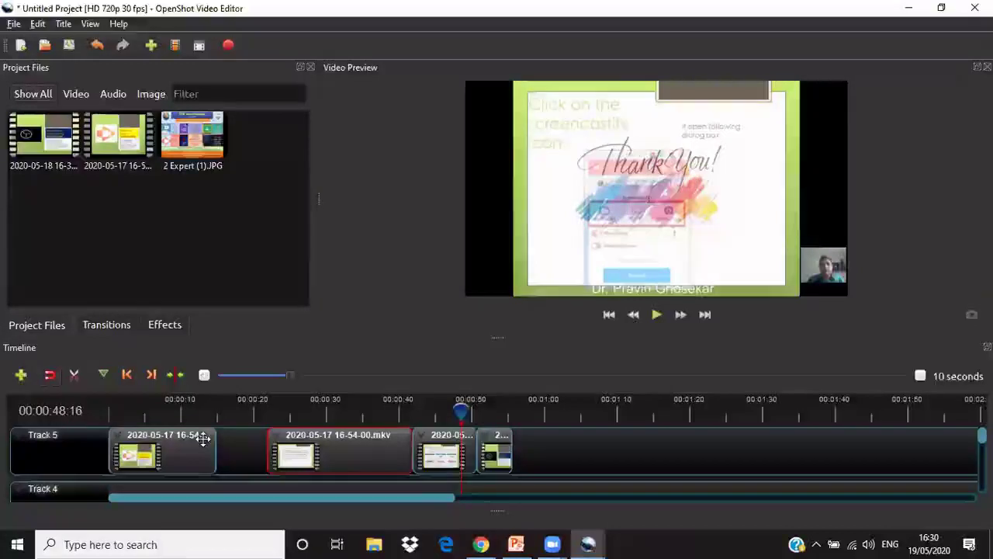
drag(202, 439, 254, 439)
click(189, 144)
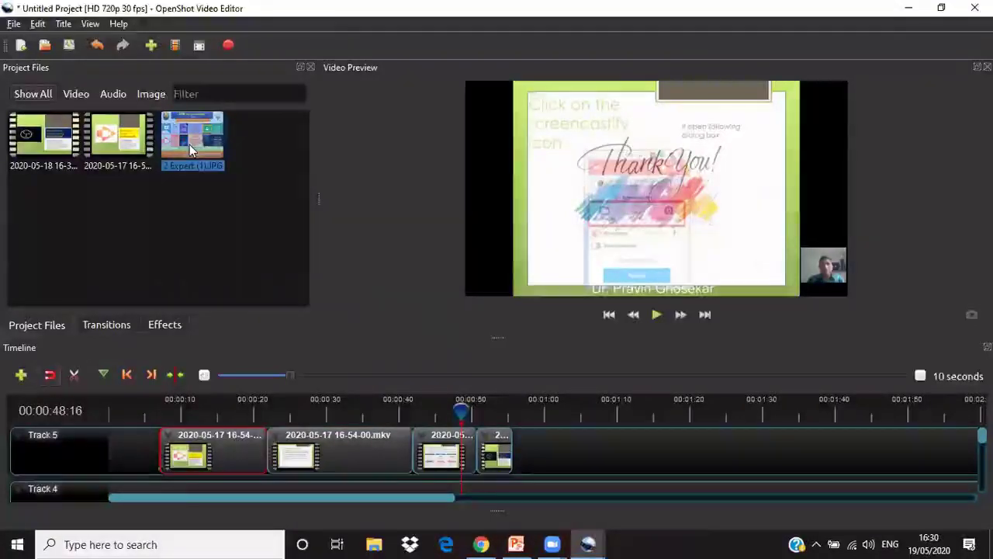
drag(190, 145, 137, 442)
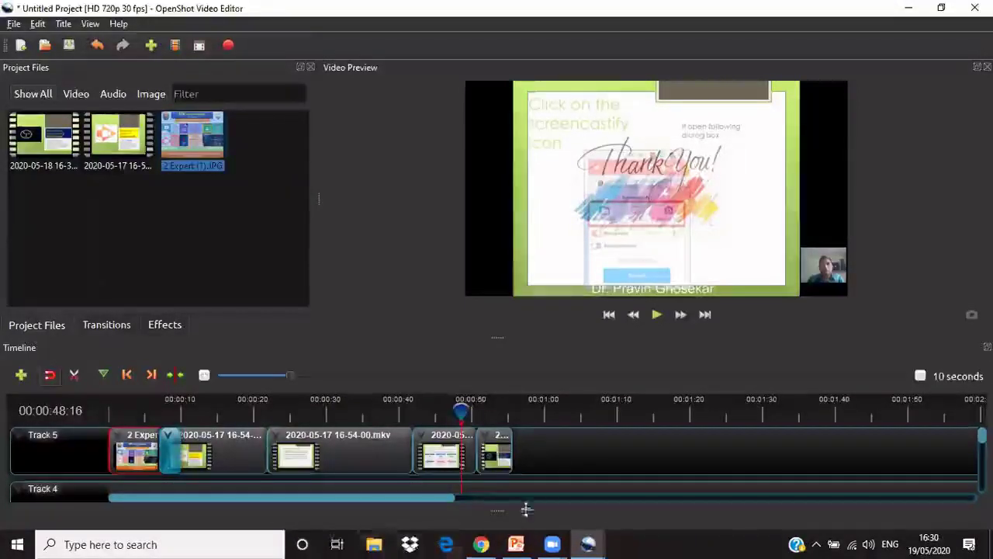
- Move the four video clips on Track 5 further back, with the first piece starting at about 0:14, clear of the image
drag(497, 458, 549, 457)
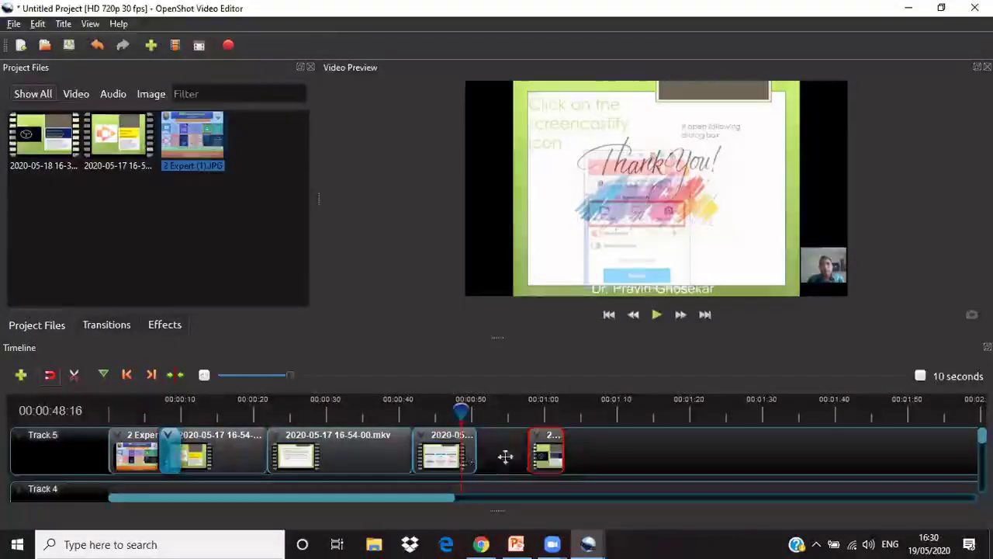
drag(458, 458, 516, 457)
drag(380, 460, 429, 460)
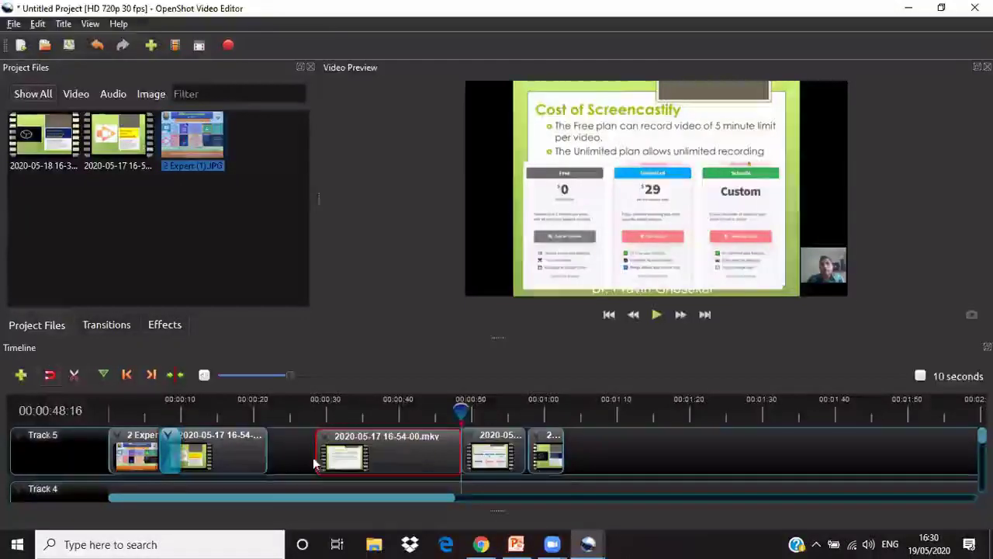
drag(195, 458, 243, 457)
- Delete the leftover transition between the image and the first video clip on Track 5
drag(170, 451, 199, 452)
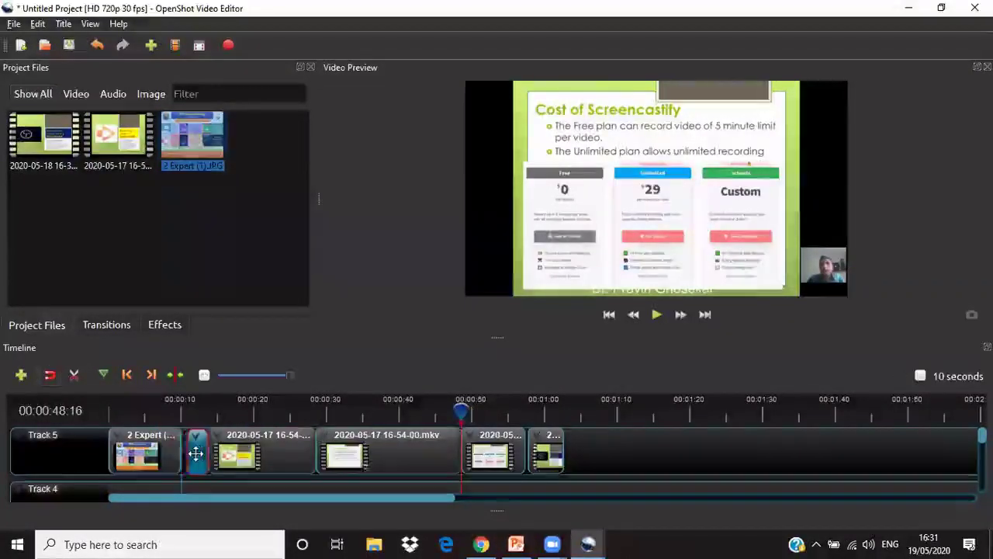
click(199, 444)
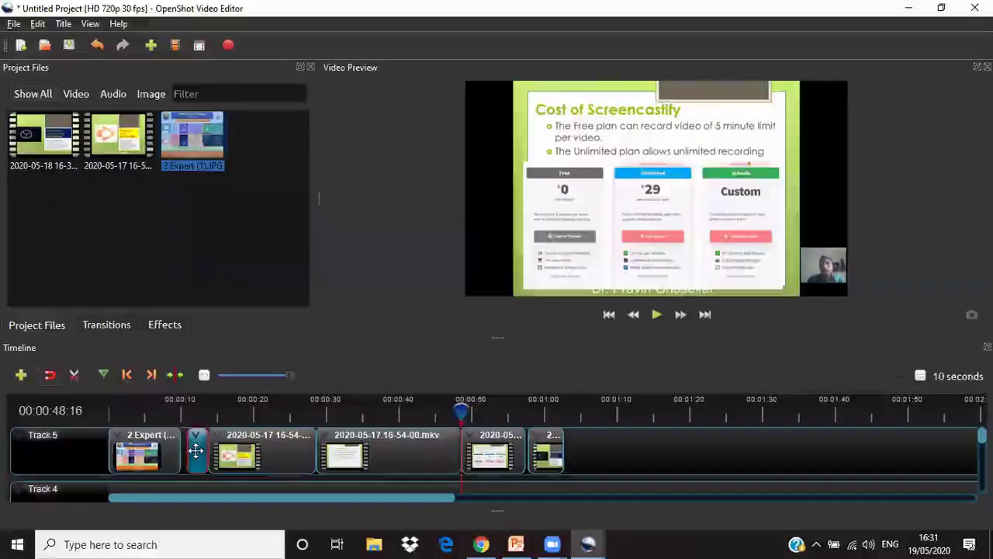
key(Delete)
click(174, 448)
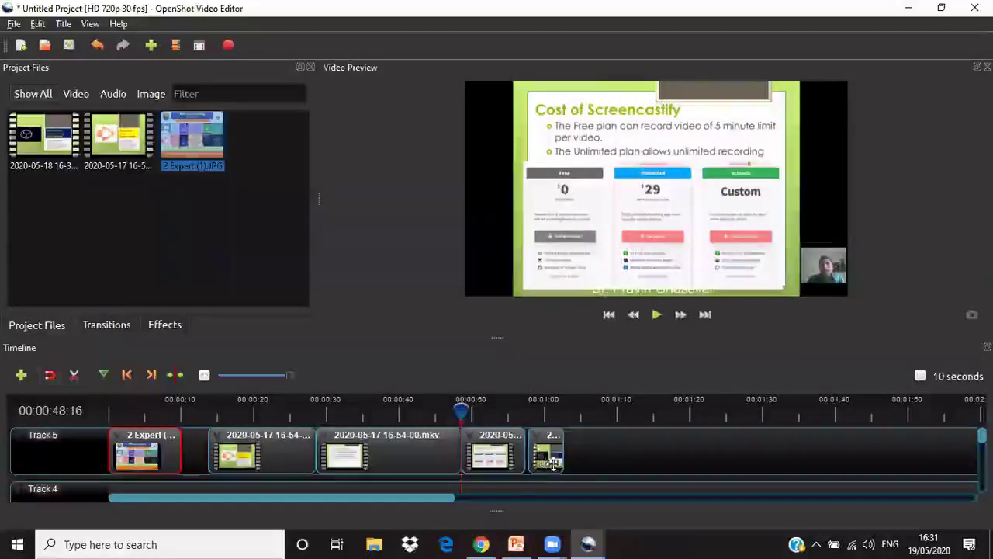
- Move the four video clips on Track 5 further back, with the first piece starting at about 0:27, and stop the preview
drag(546, 454, 641, 457)
drag(528, 457, 623, 458)
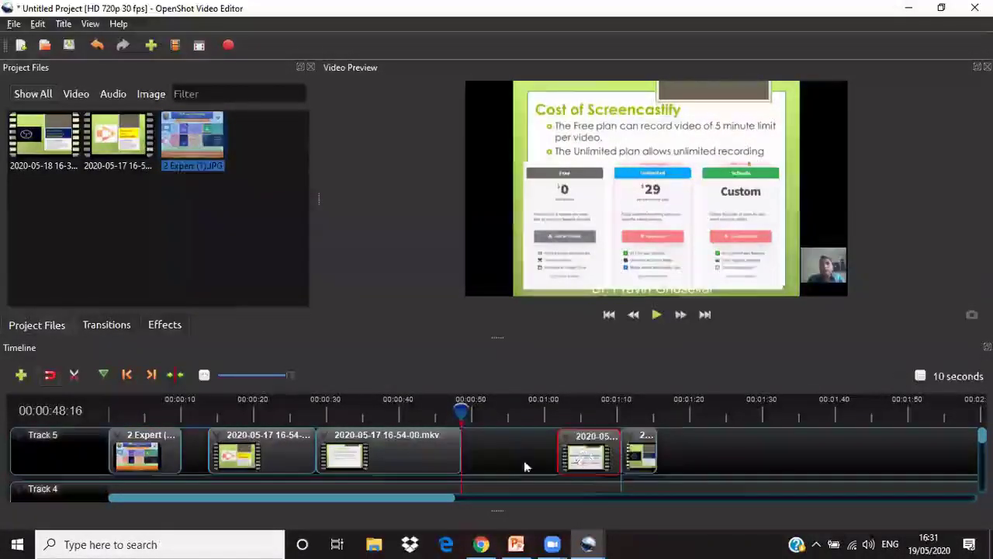
drag(454, 458, 551, 458)
drag(271, 439, 367, 441)
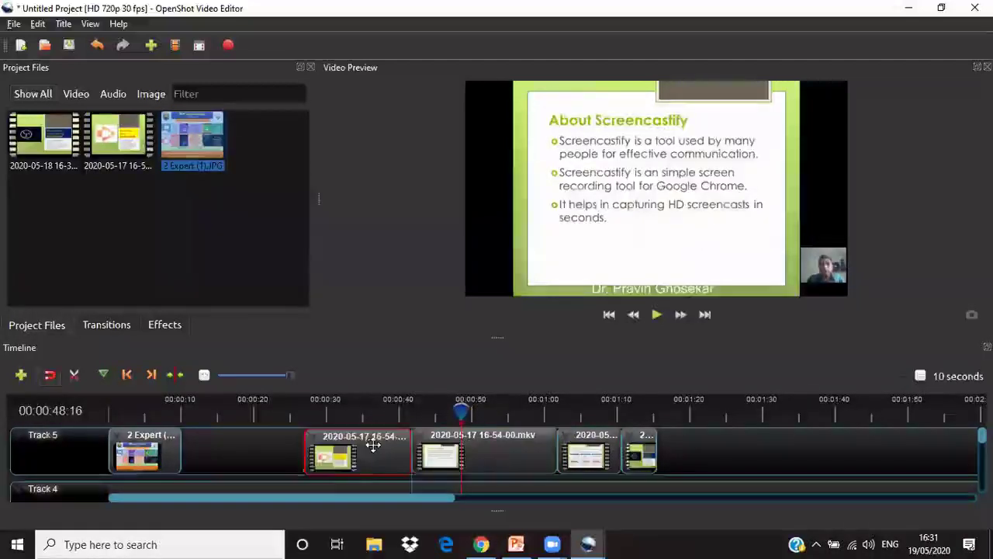
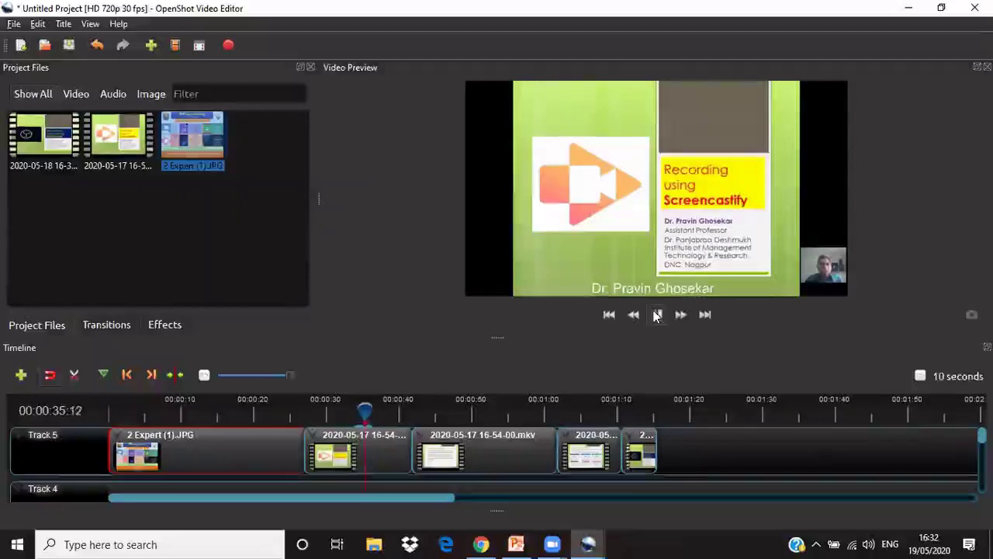
click(656, 314)
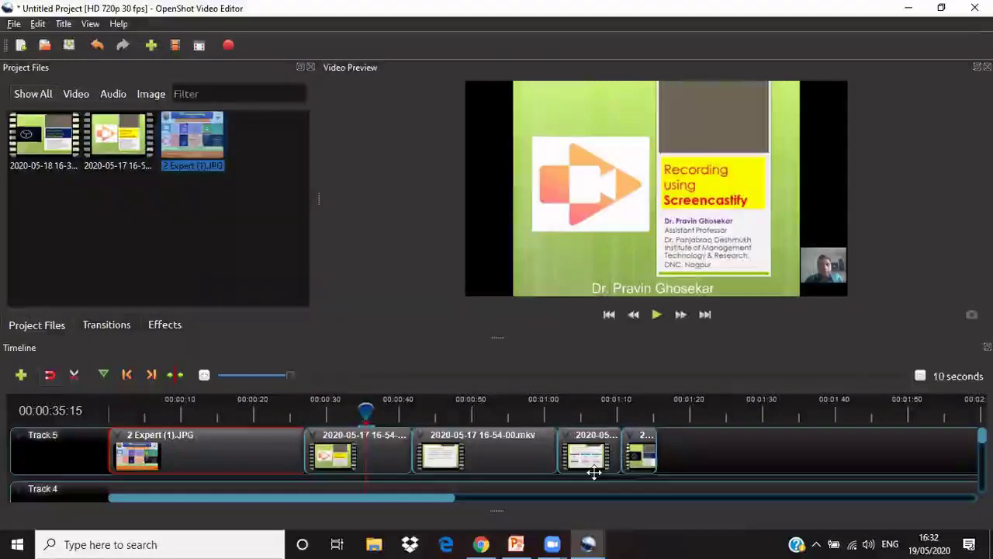
- Export the video under the file name HRM with Low quality
click(13, 24)
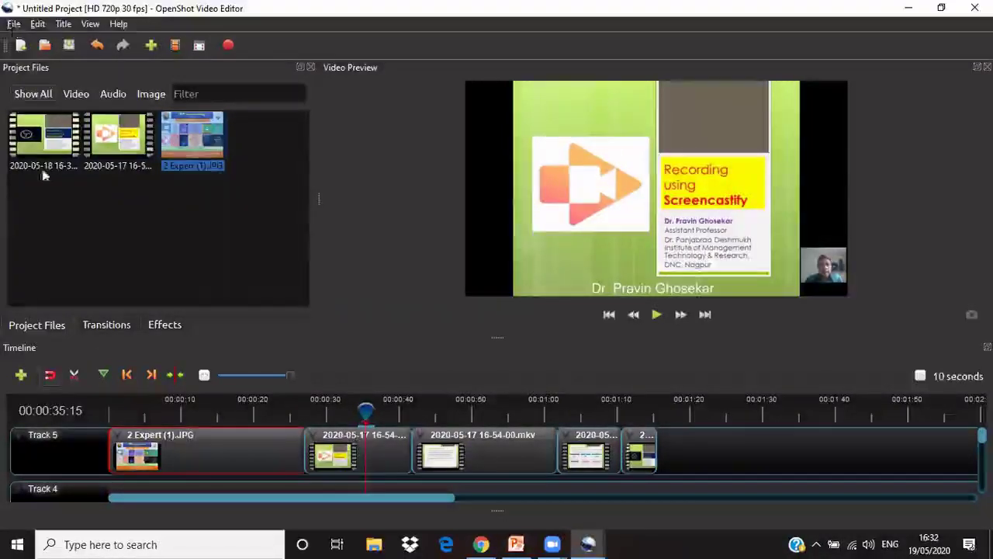
mouse_move(45, 180)
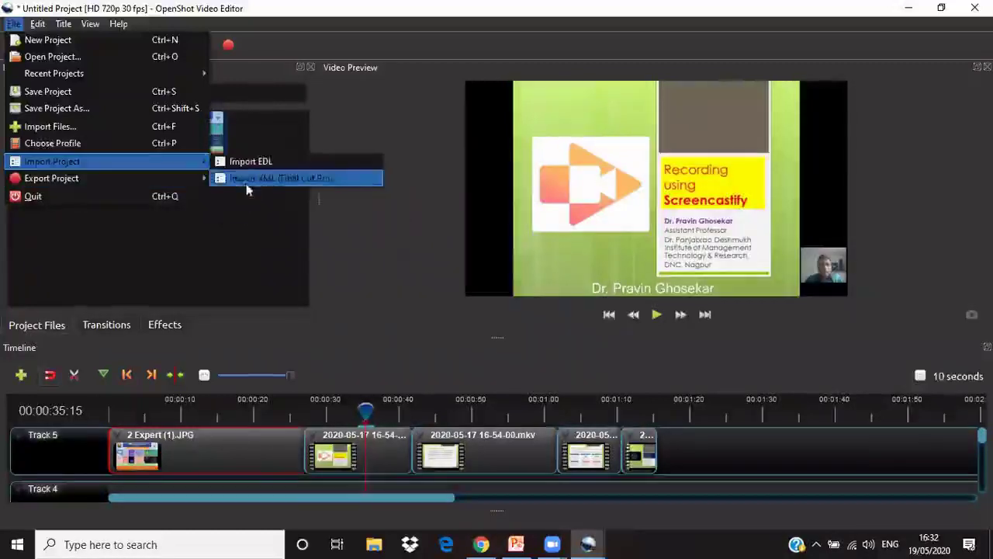
click(246, 181)
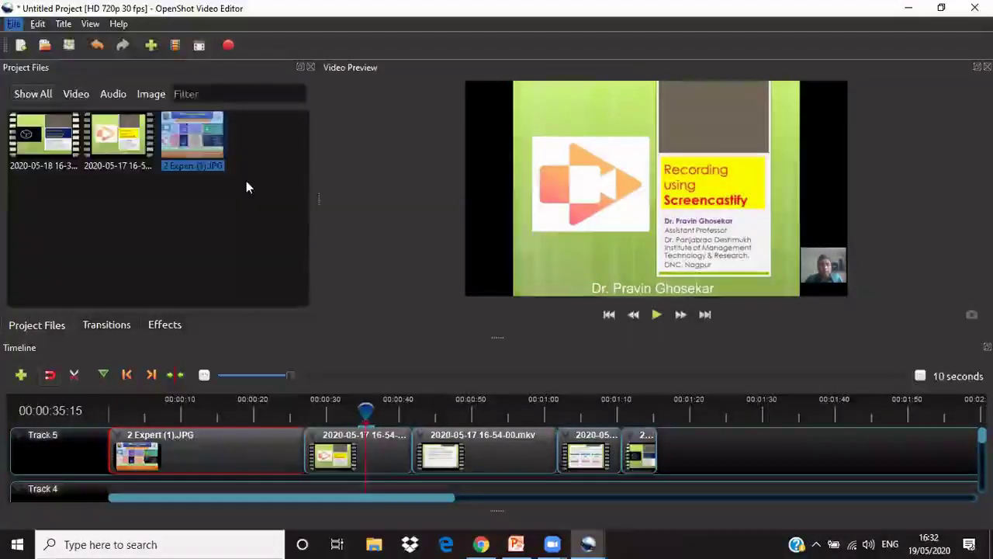
drag(486, 125, 398, 125)
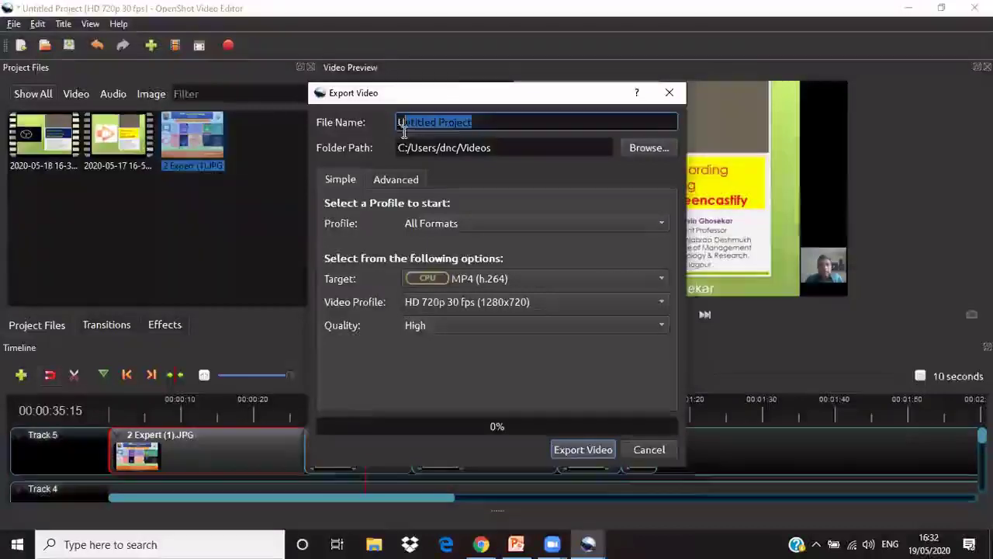
text(HRM)
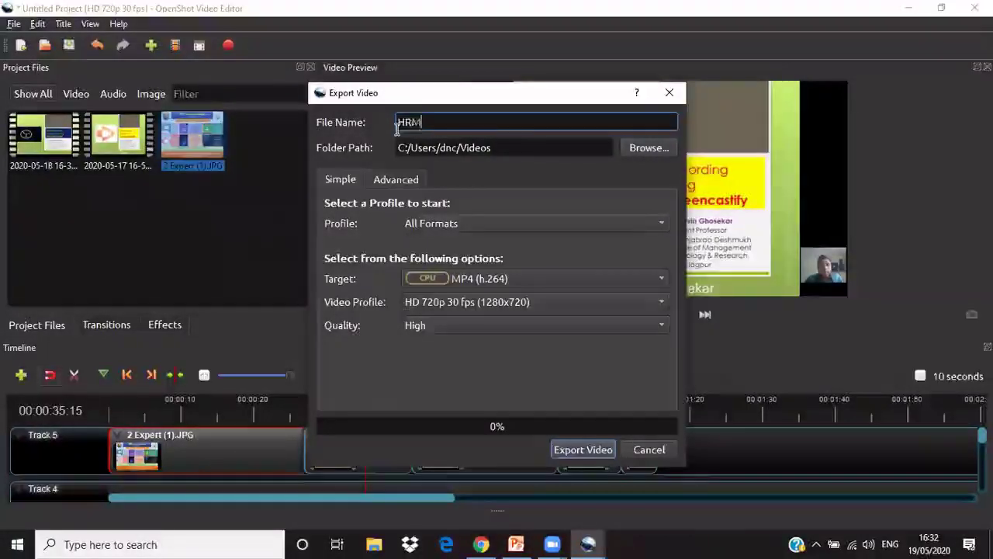
click(523, 330)
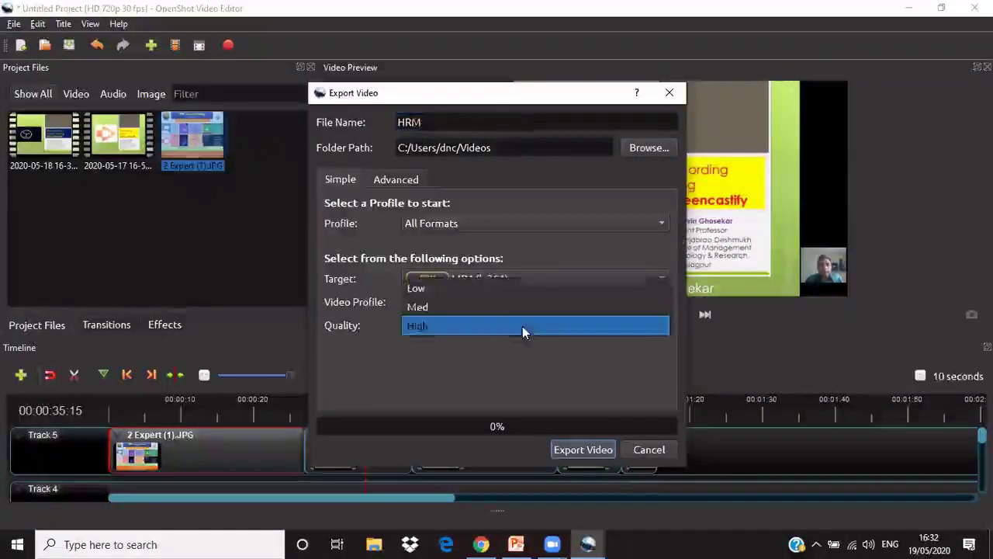
click(492, 288)
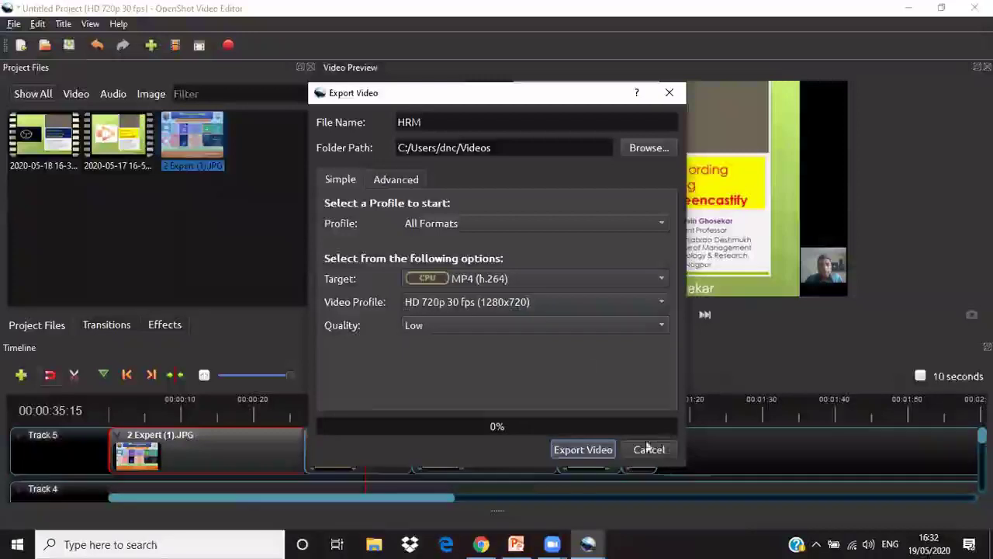
click(593, 448)
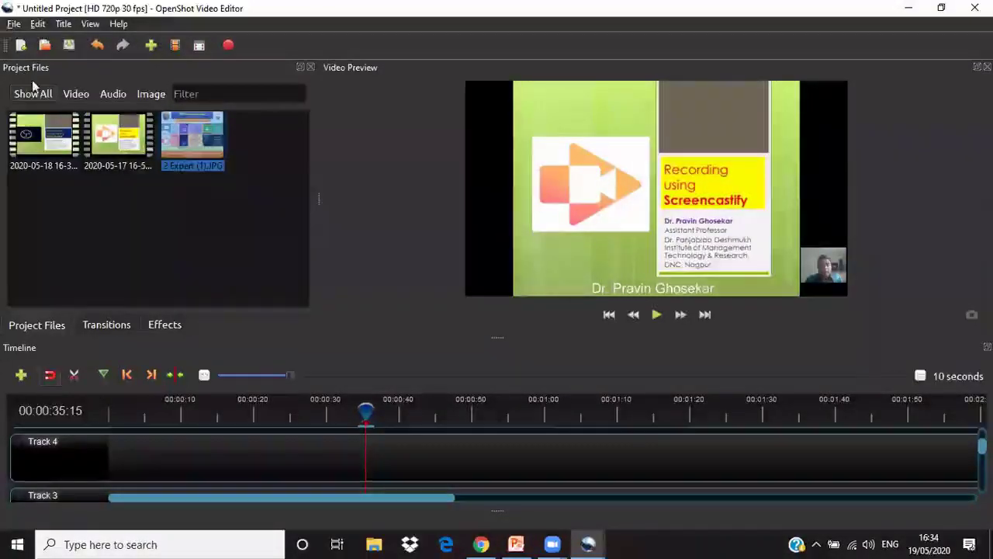
click(13, 24)
click(47, 127)
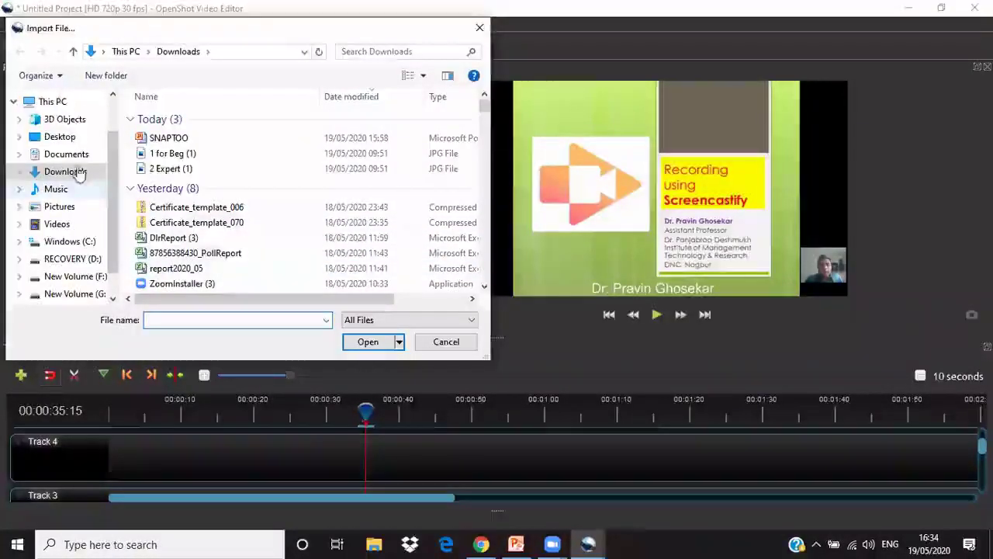
click(74, 224)
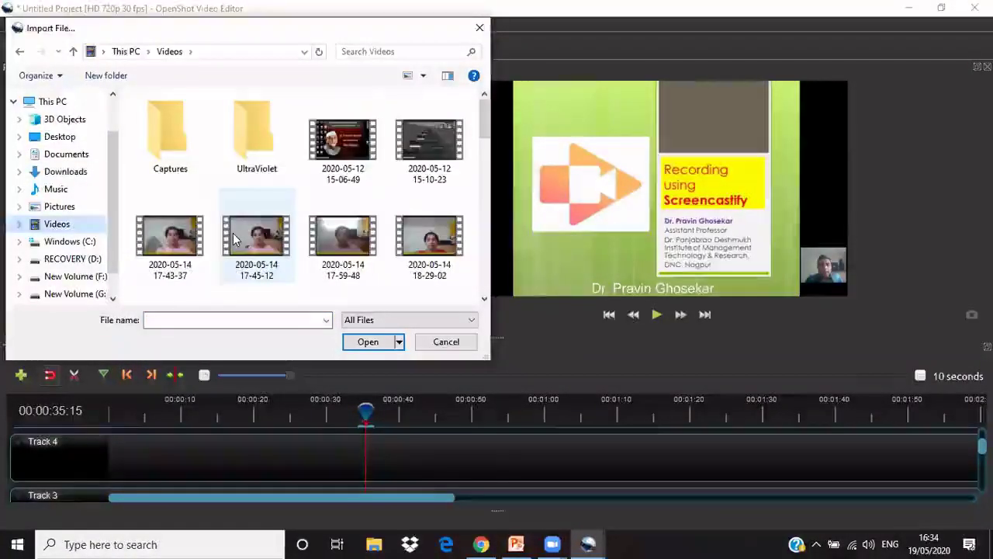
click(343, 139)
click(366, 346)
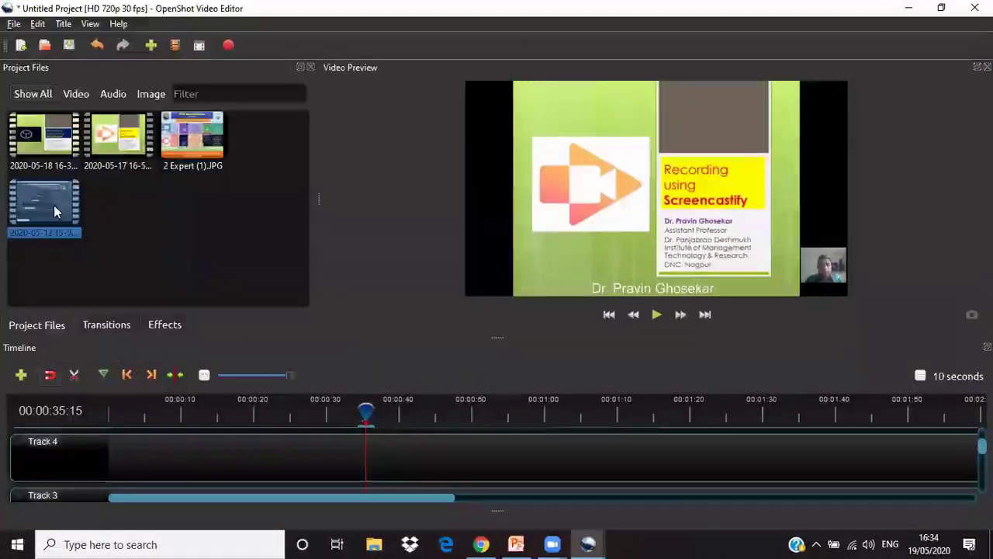
drag(54, 205, 137, 466)
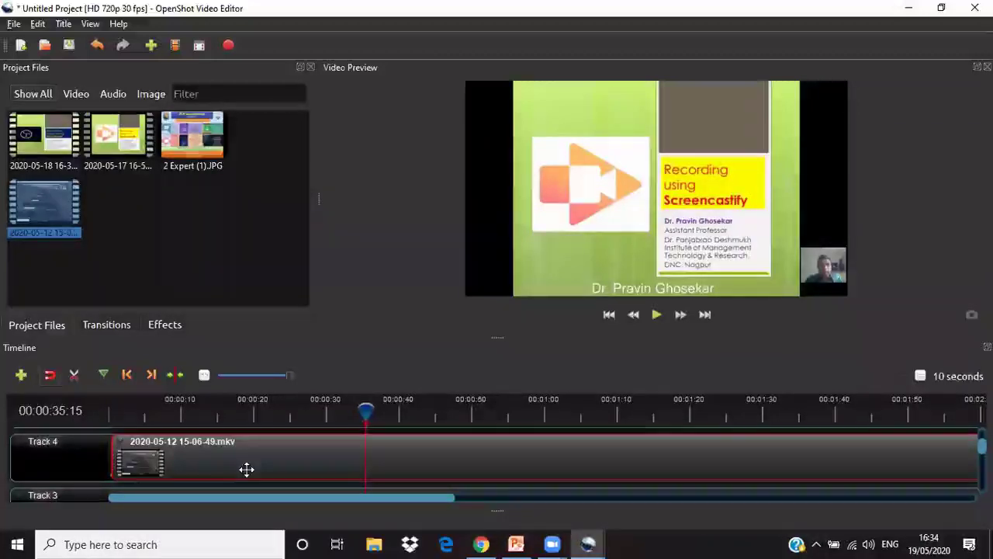
scroll(816, 446, up, 1)
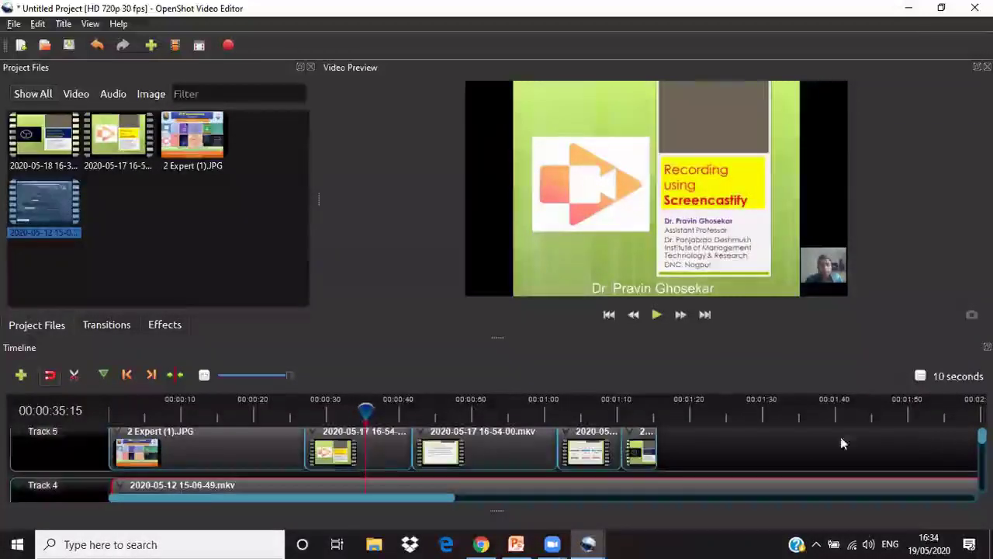
- Move the playhead to the start of the timeline and delete the video clip from Track 4
click(369, 407)
drag(283, 419, 101, 410)
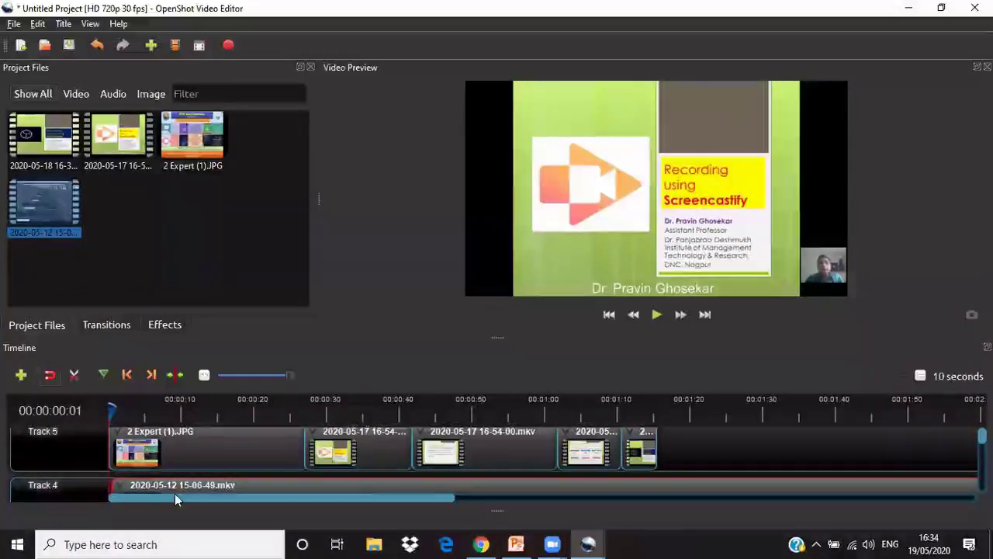
key(Delete)
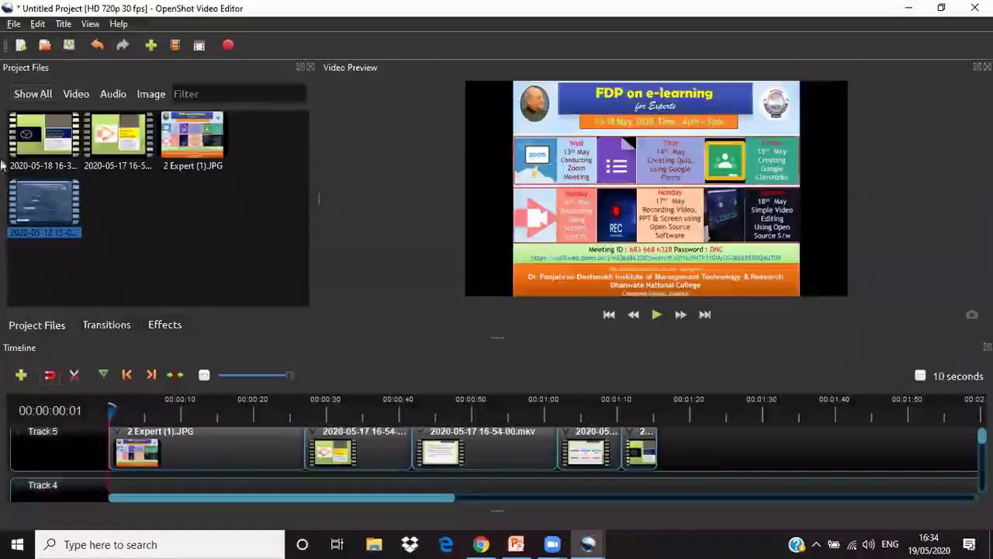
- Import the audio file 01_Track.mp3 from the Songs > Ganara Violine > Marathi2 folder on drive F into the project
click(14, 23)
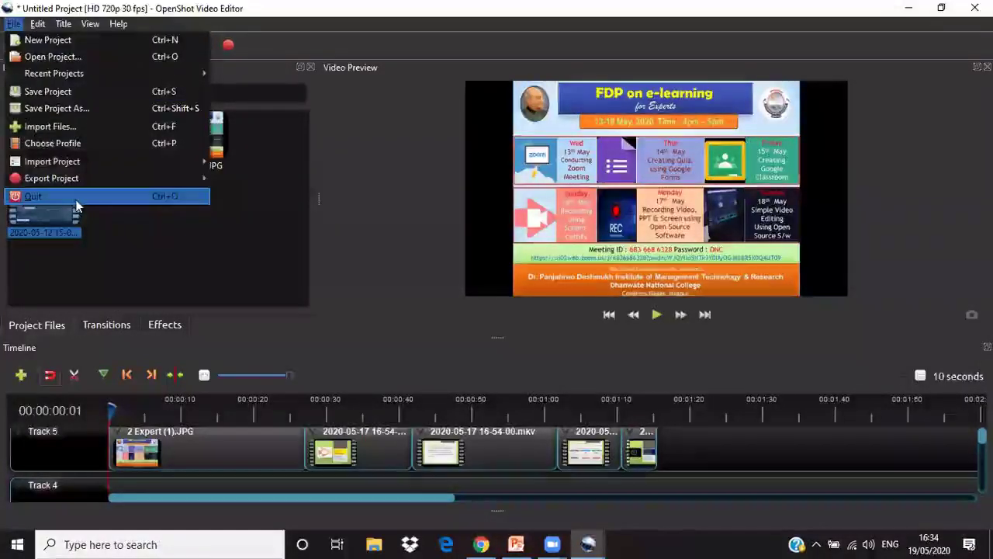
click(65, 128)
scroll(78, 232, down, 2)
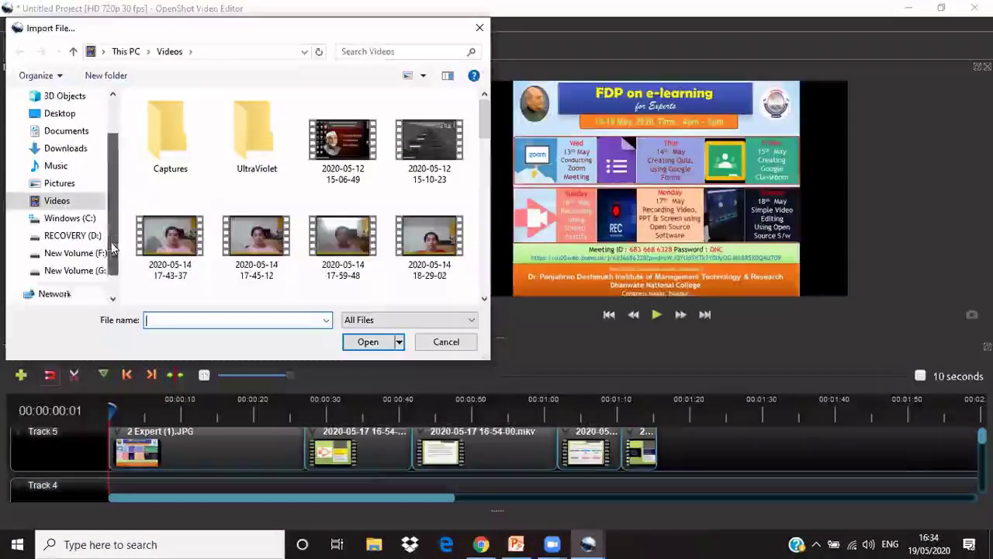
click(74, 253)
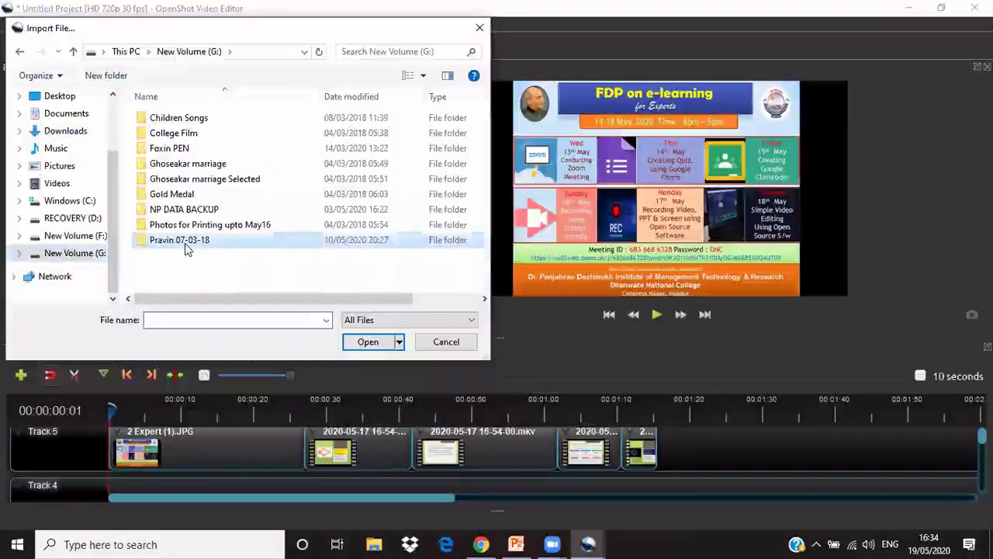
double_click(185, 242)
click(20, 52)
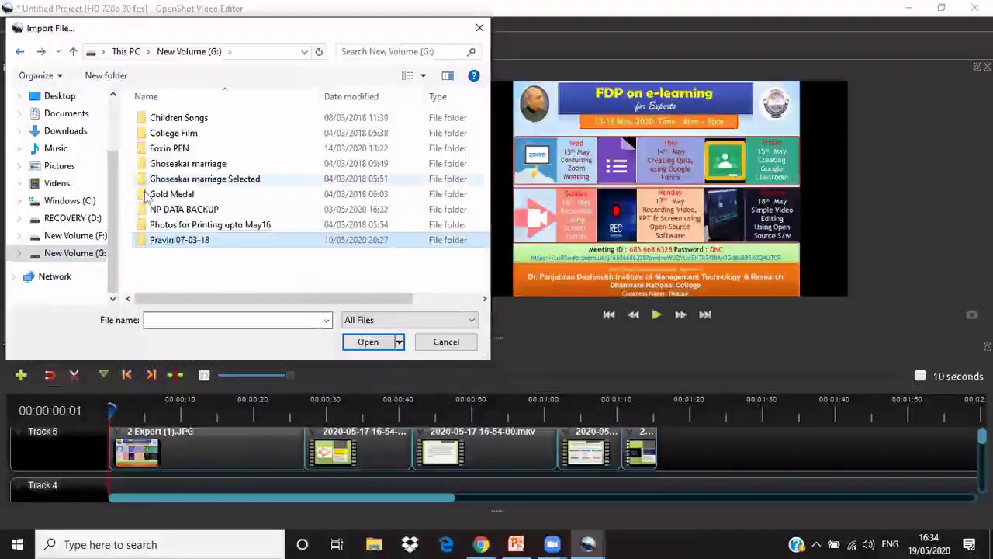
click(76, 235)
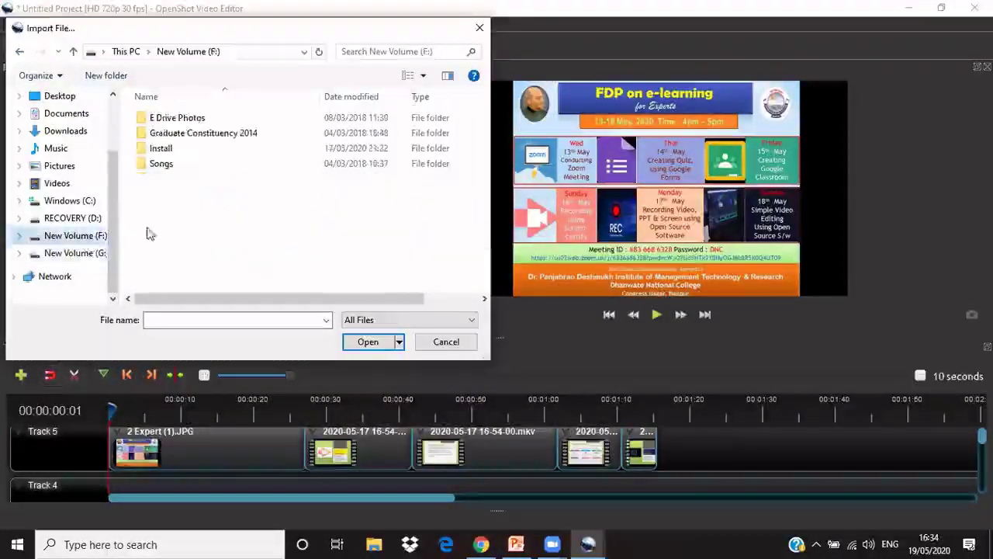
double_click(162, 162)
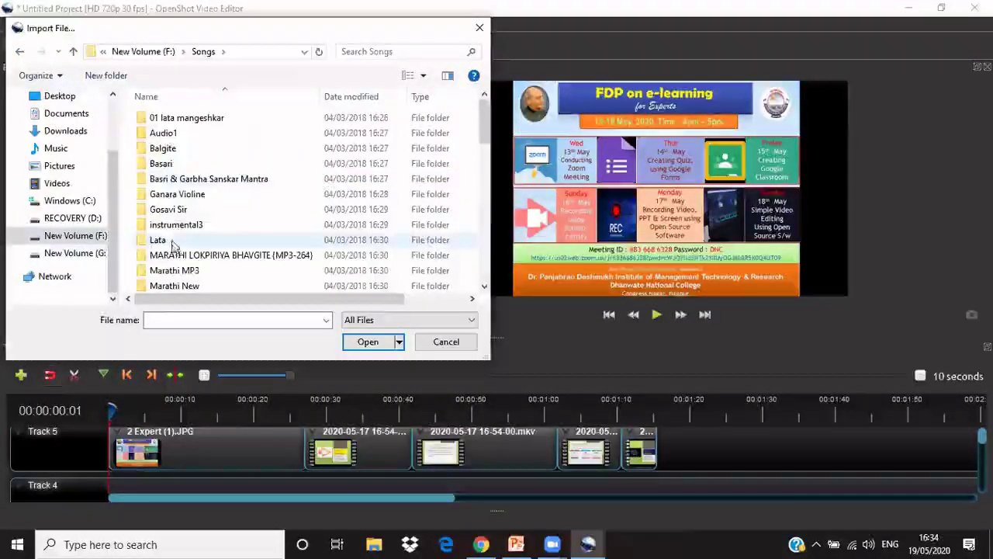
double_click(171, 194)
double_click(163, 149)
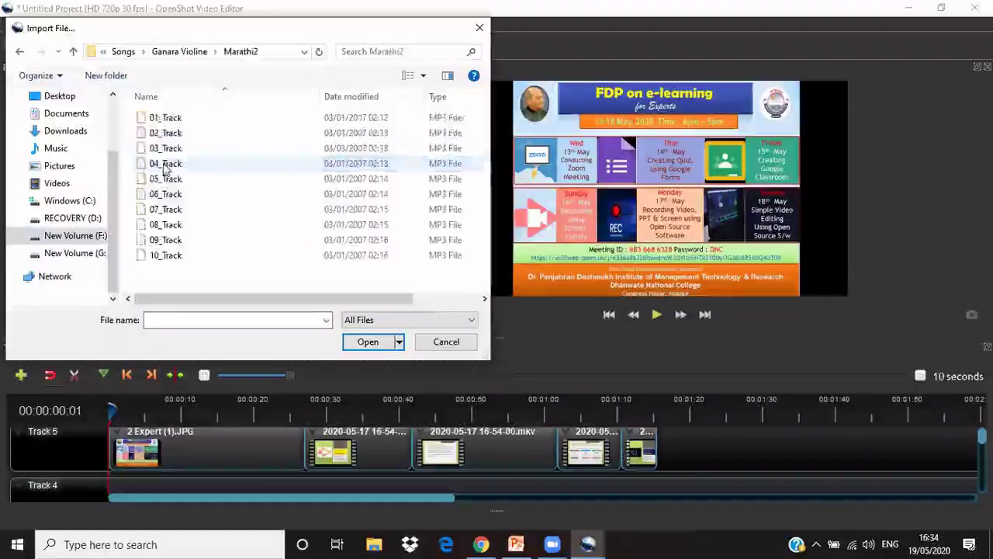
click(165, 117)
click(368, 341)
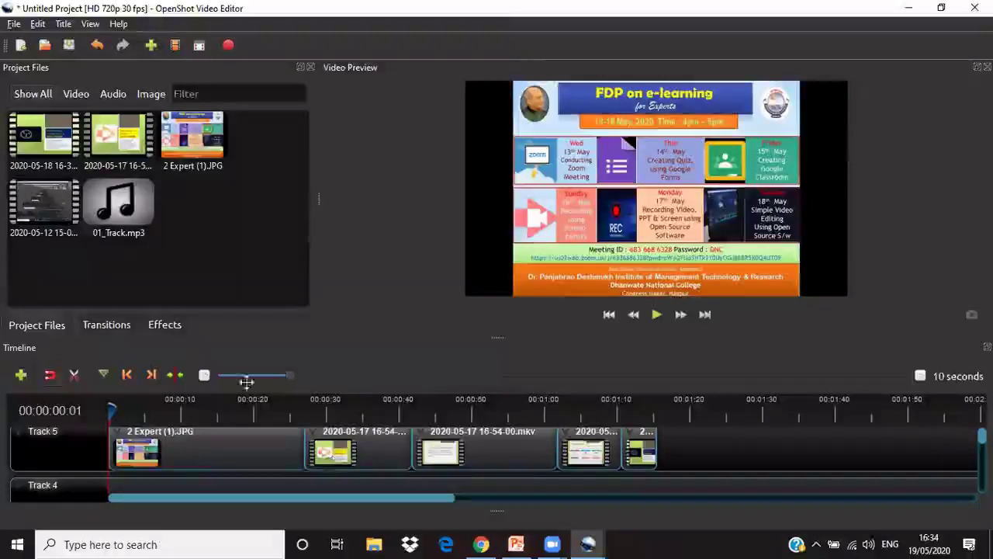
- Place 01_Track.mp3 at the start of Track 4, beneath the image and video clips
click(127, 212)
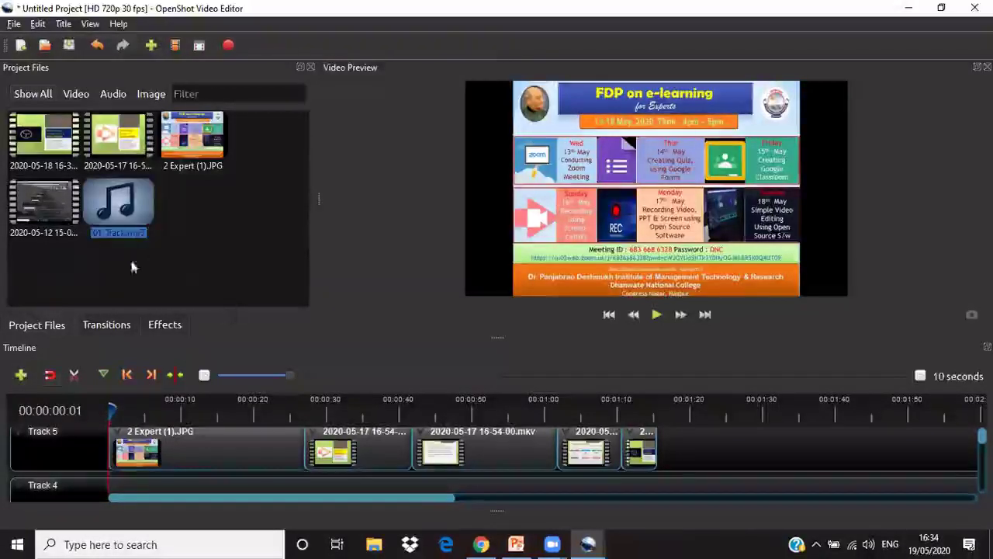
drag(115, 213, 105, 489)
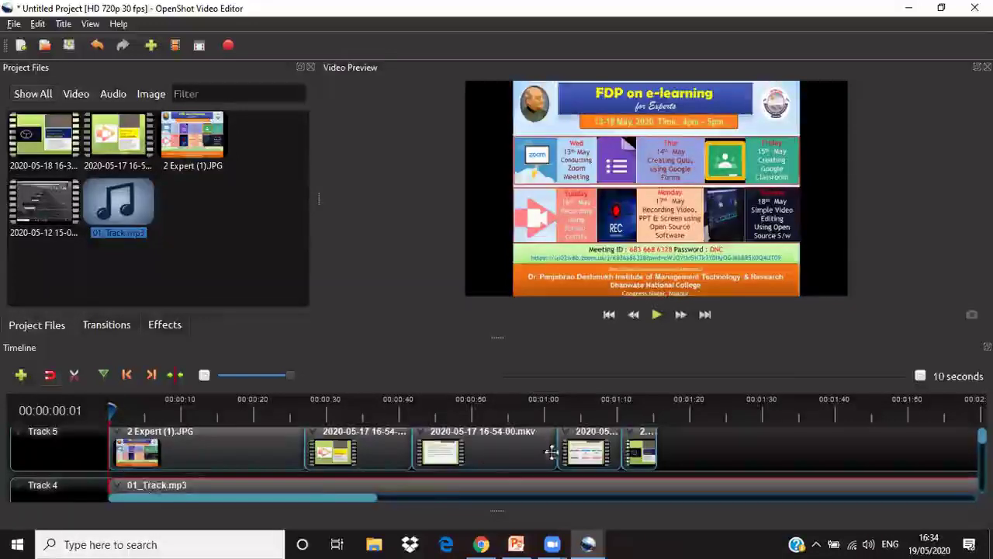
scroll(975, 444, down, 1)
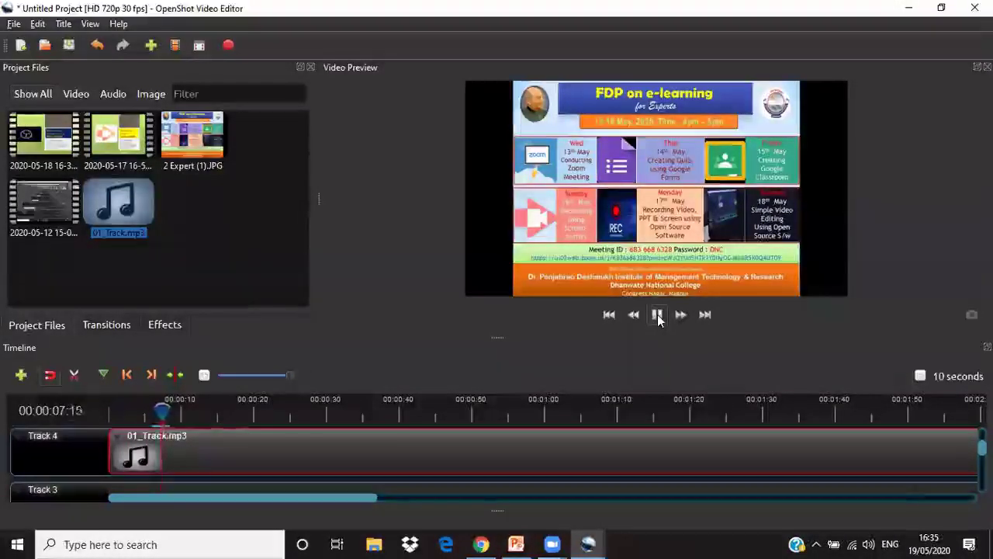
- Set the start-of-clip volume of 01_Track.mp3 on Track 4 to 10% and pause the playback
right_click(497, 454)
click(420, 452)
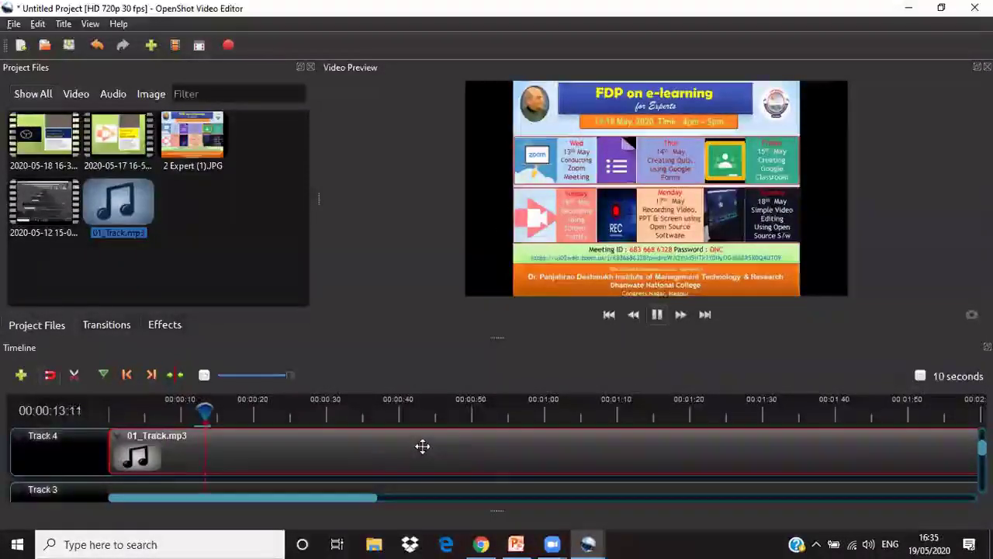
right_click(423, 446)
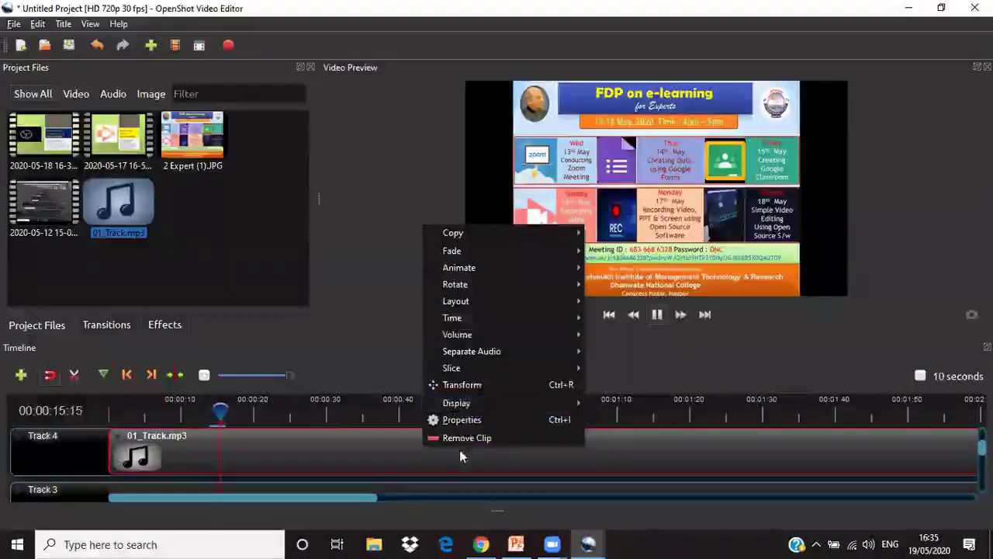
click(286, 452)
right_click(287, 453)
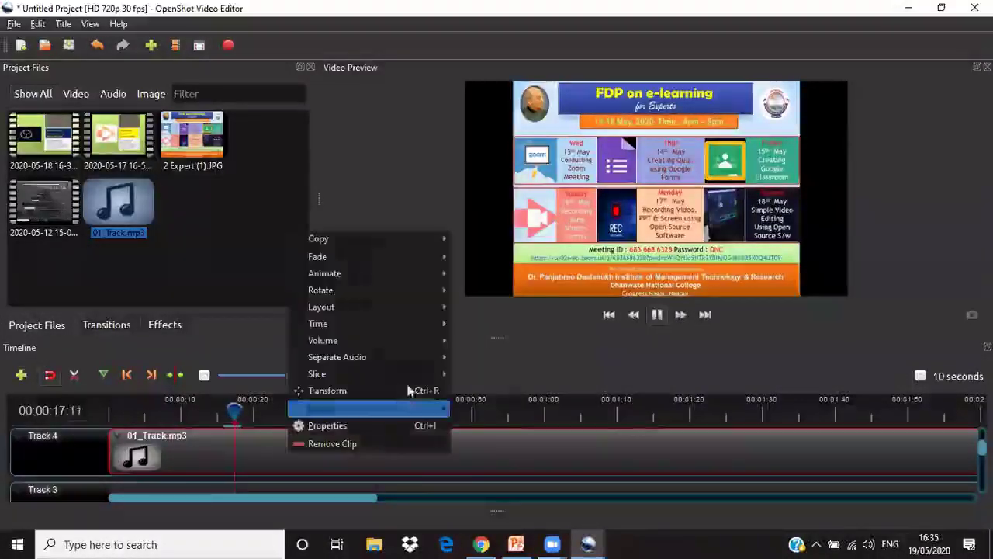
mouse_move(410, 341)
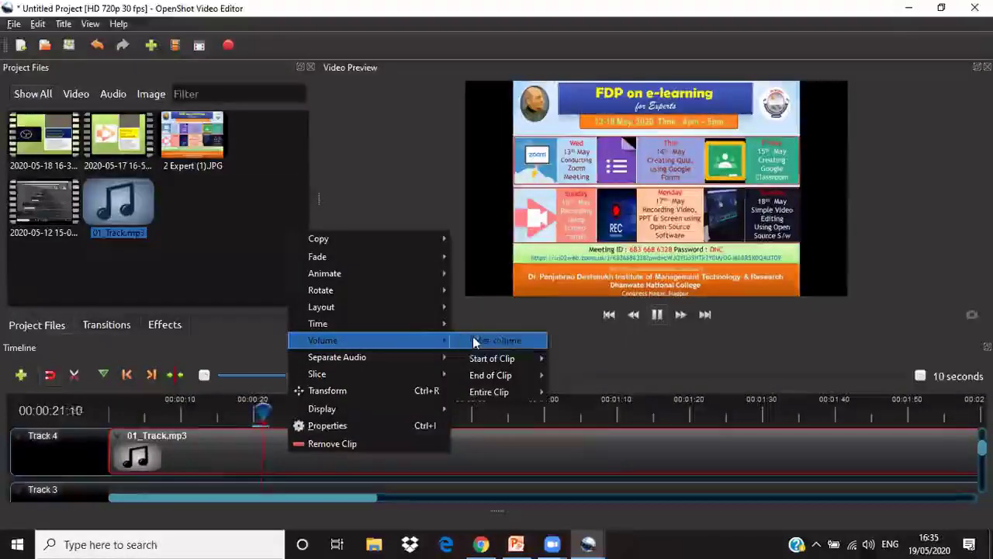
mouse_move(480, 359)
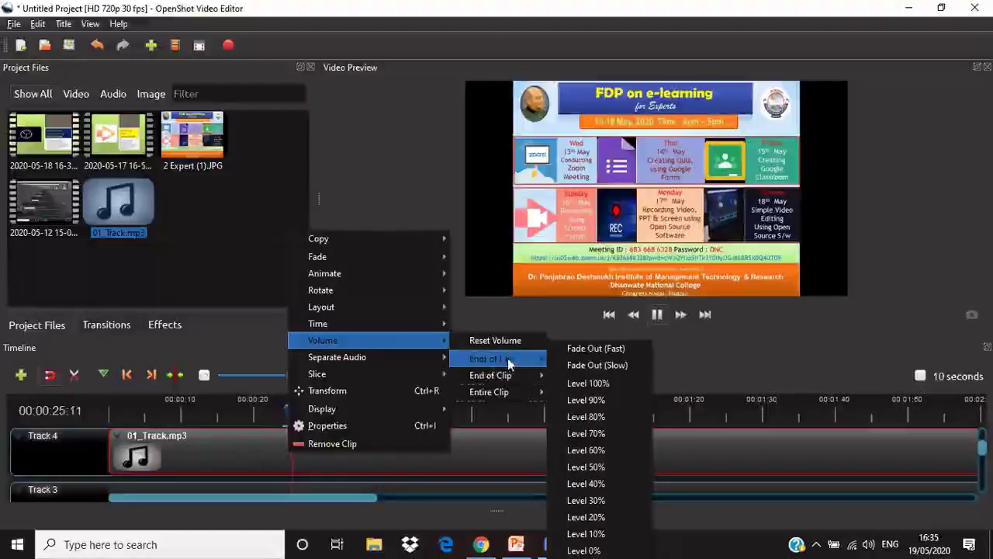
click(625, 533)
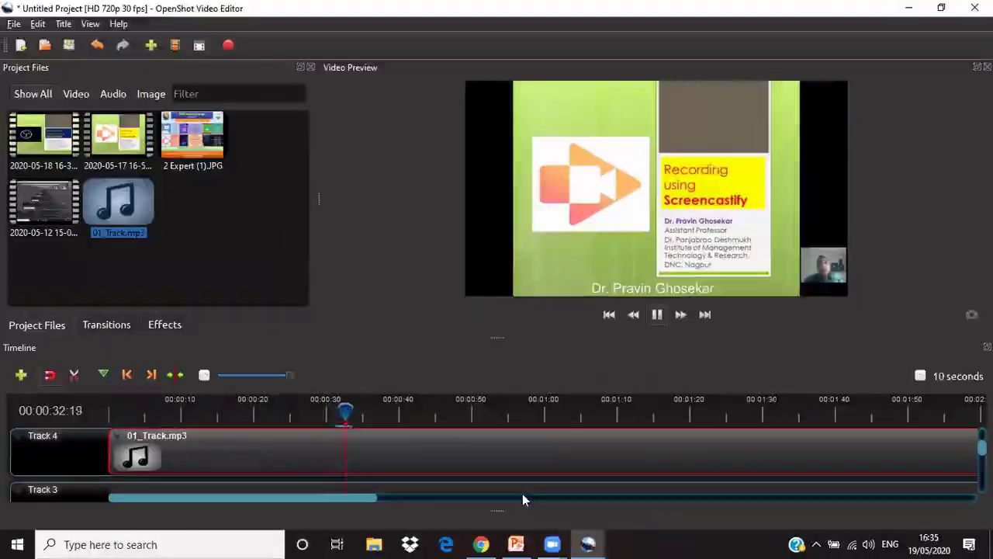
click(656, 314)
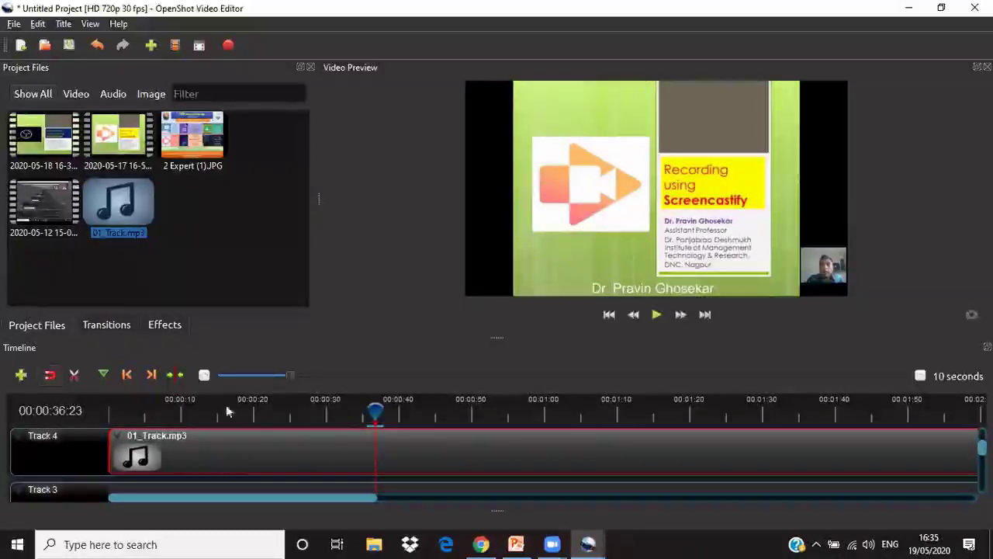
right_click(323, 452)
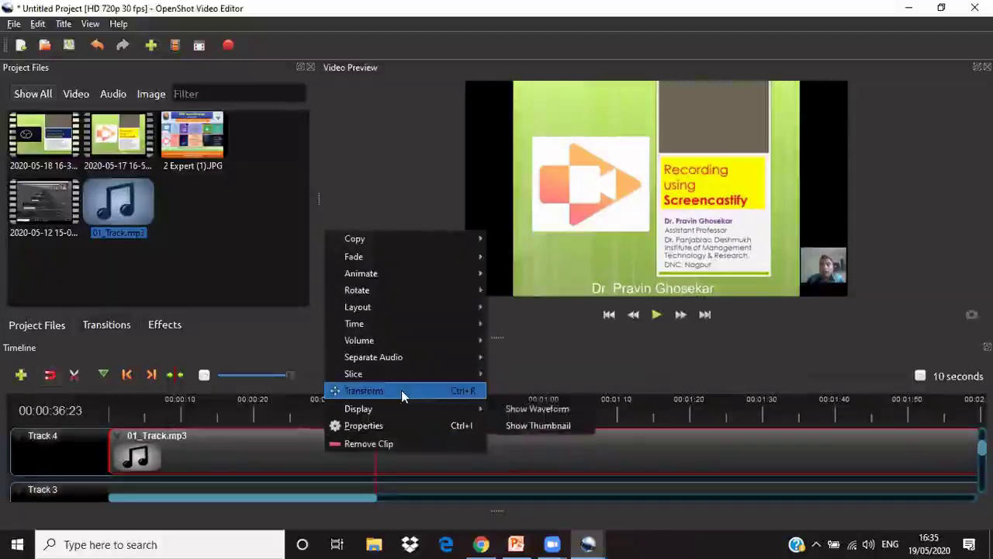
mouse_move(409, 347)
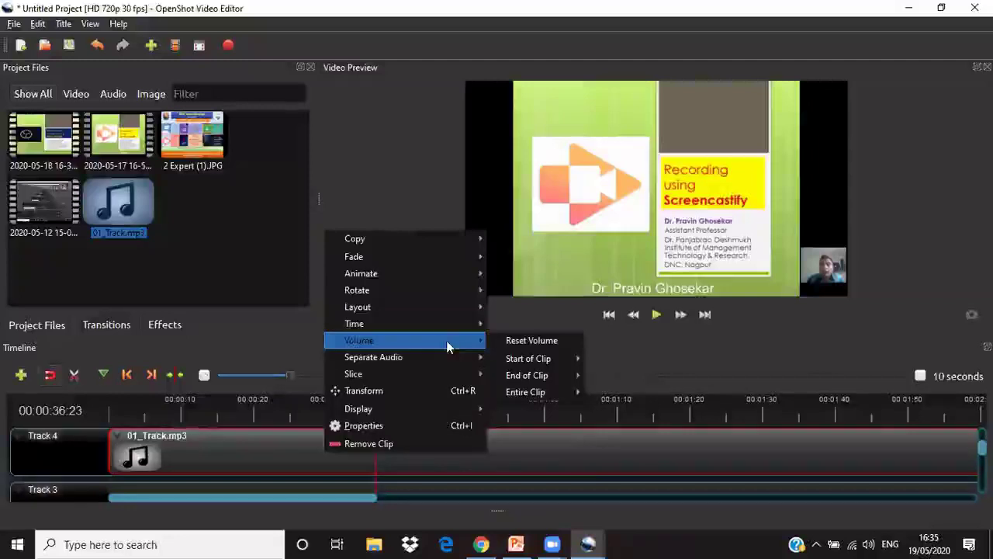
mouse_move(545, 360)
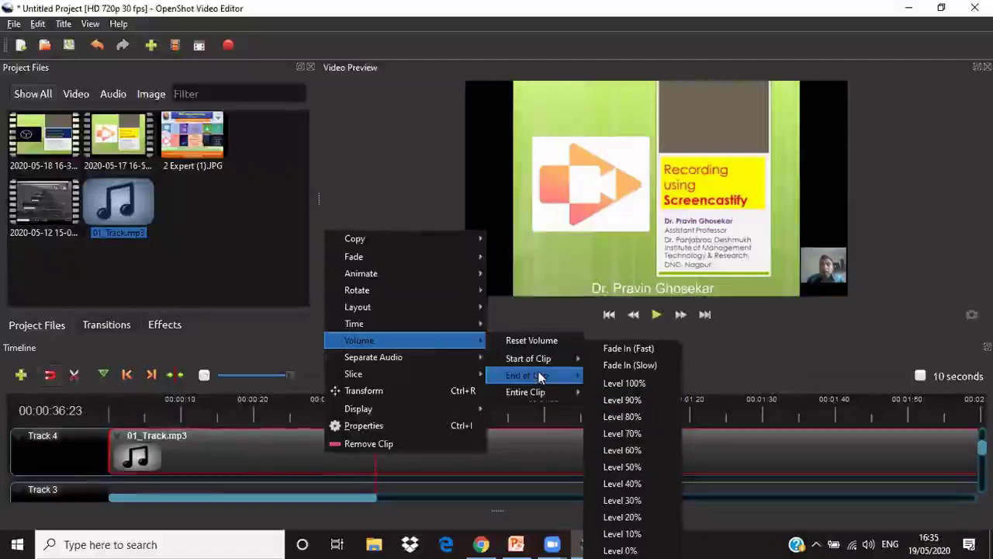
mouse_move(540, 377)
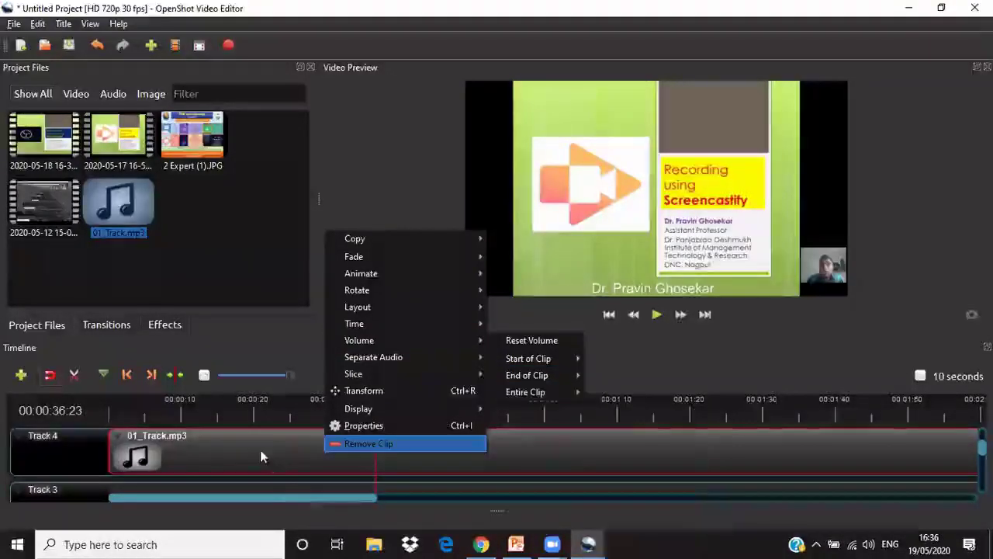
- Delete 01_Track.mp3 from Track 4, and remove the audio file and the 2020-05-12 video from the project files
click(300, 461)
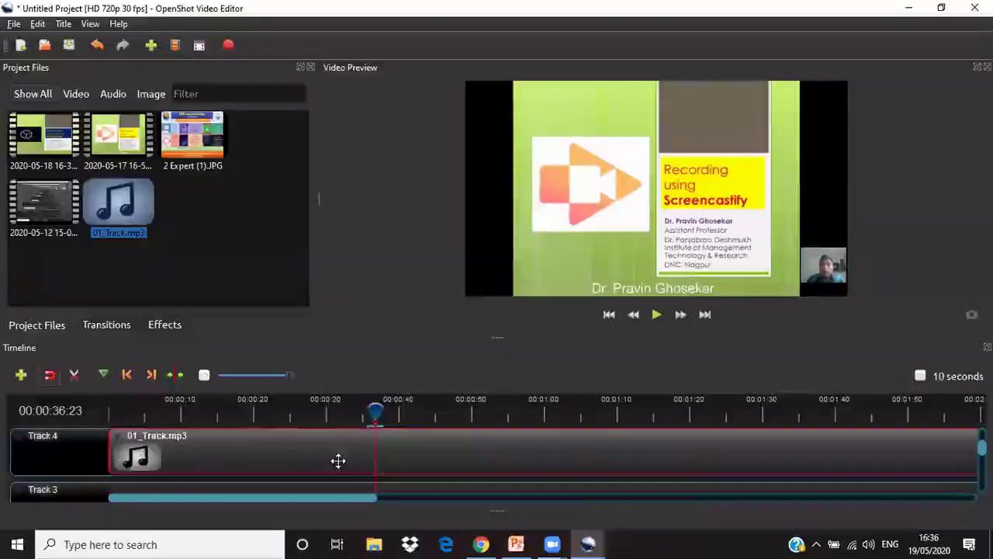
key(Delete)
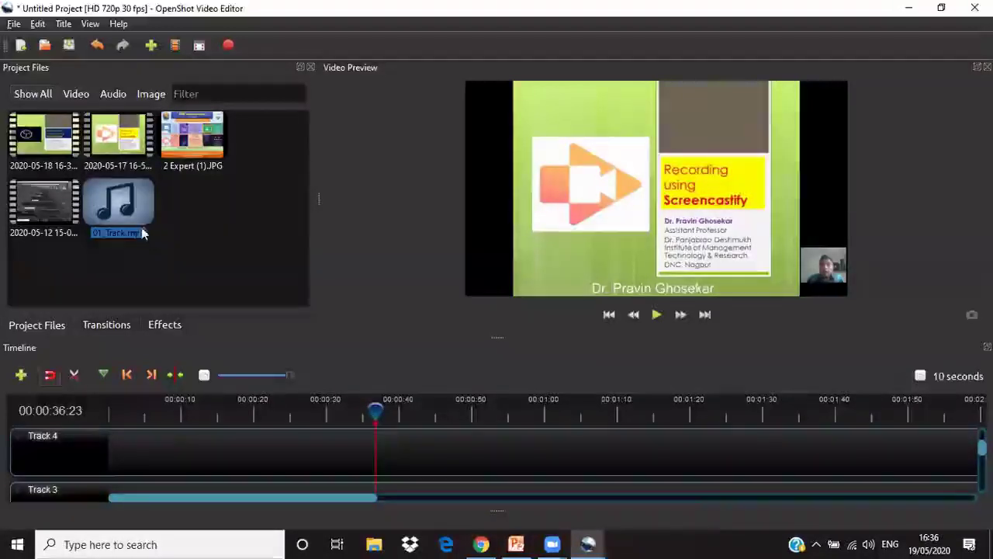
right_click(113, 210)
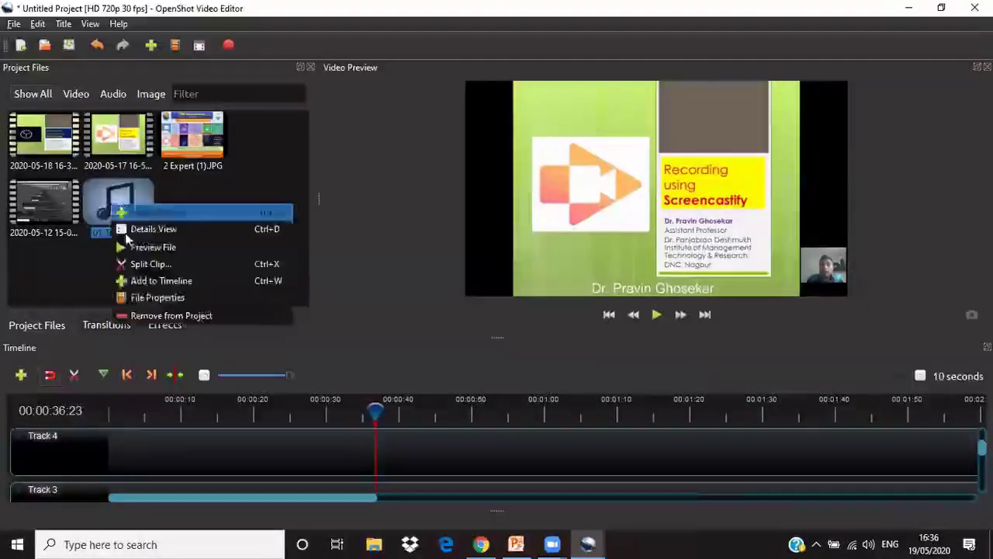
click(160, 314)
right_click(49, 204)
click(110, 313)
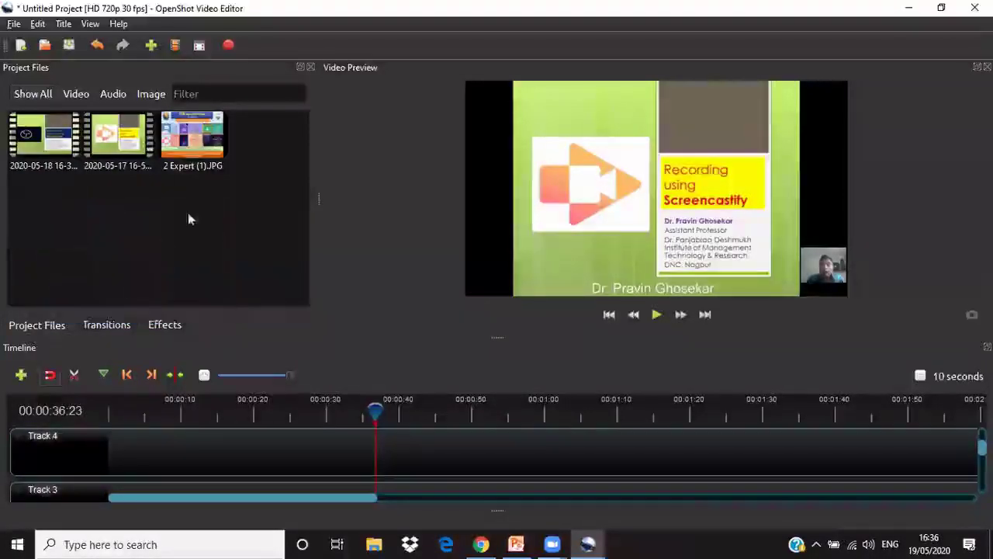
- Import 01_Track.mp3 from the Songs > Ganara Violine > Marathi2 folder into the project again
click(13, 23)
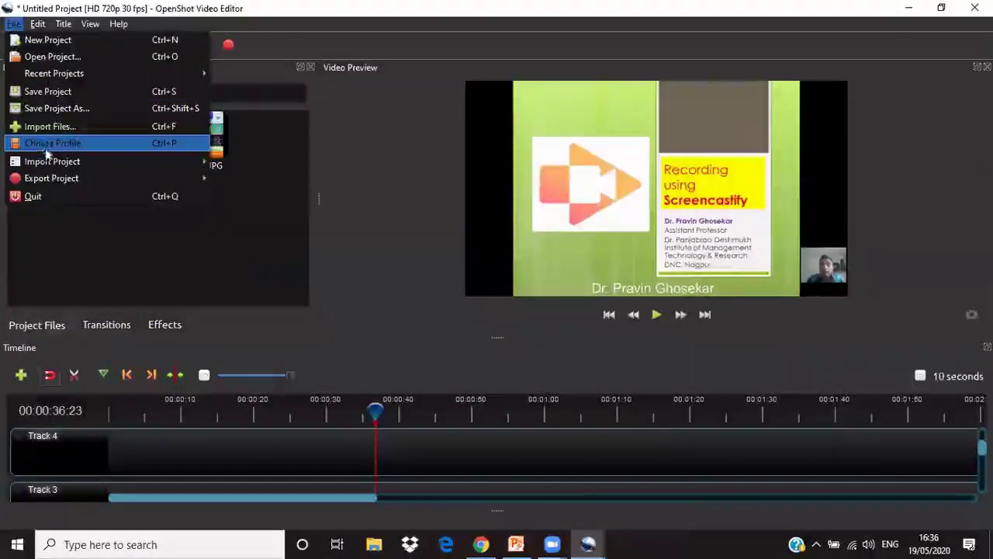
click(56, 128)
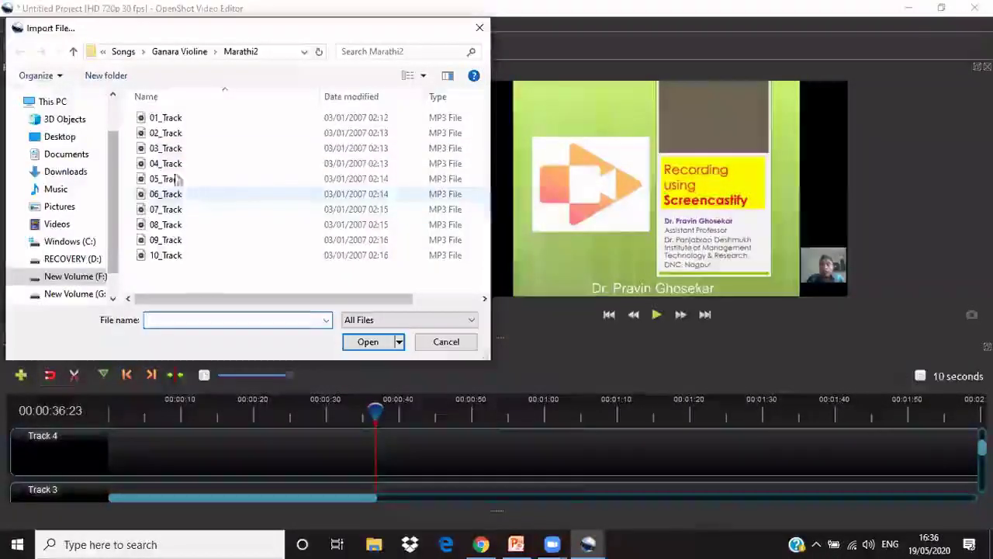
click(171, 122)
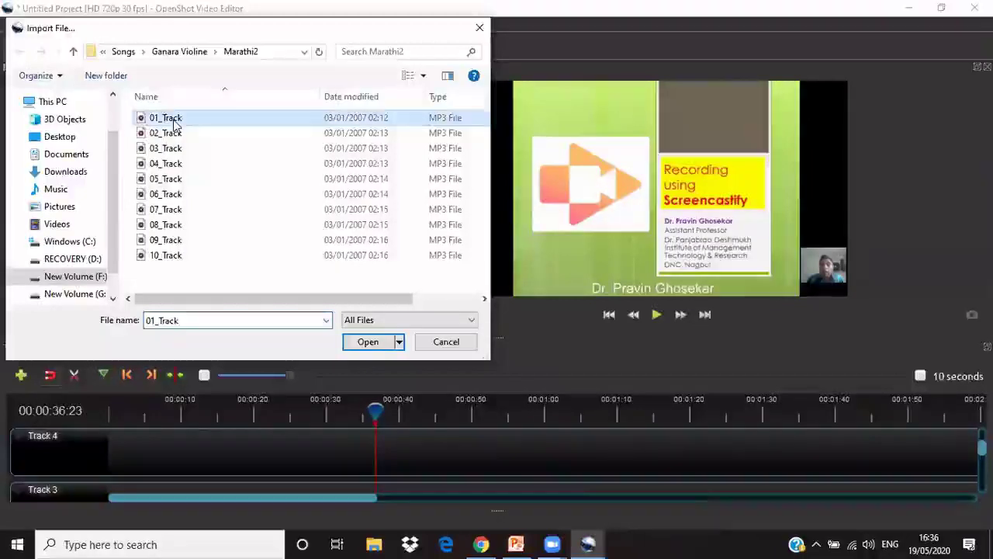
click(356, 342)
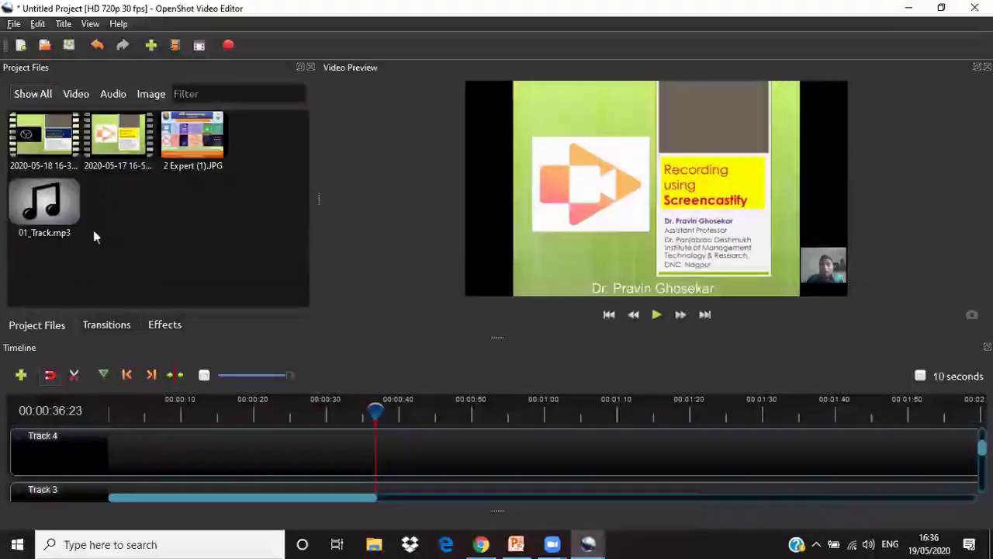
- Place 01_Track.mp3 at the start of Track 4, beneath the Track 5 clips, and briefly play the timeline
click(53, 214)
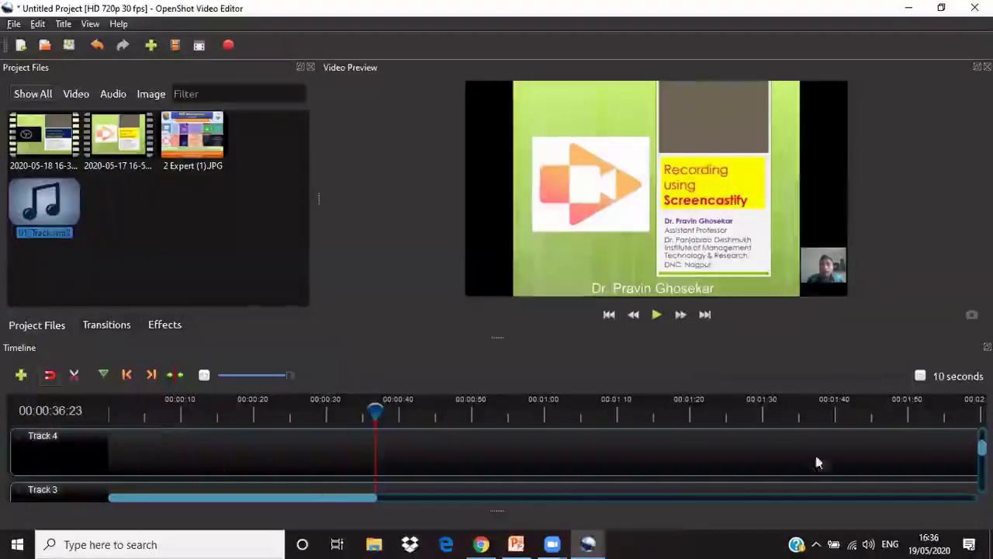
scroll(117, 394, up, 2)
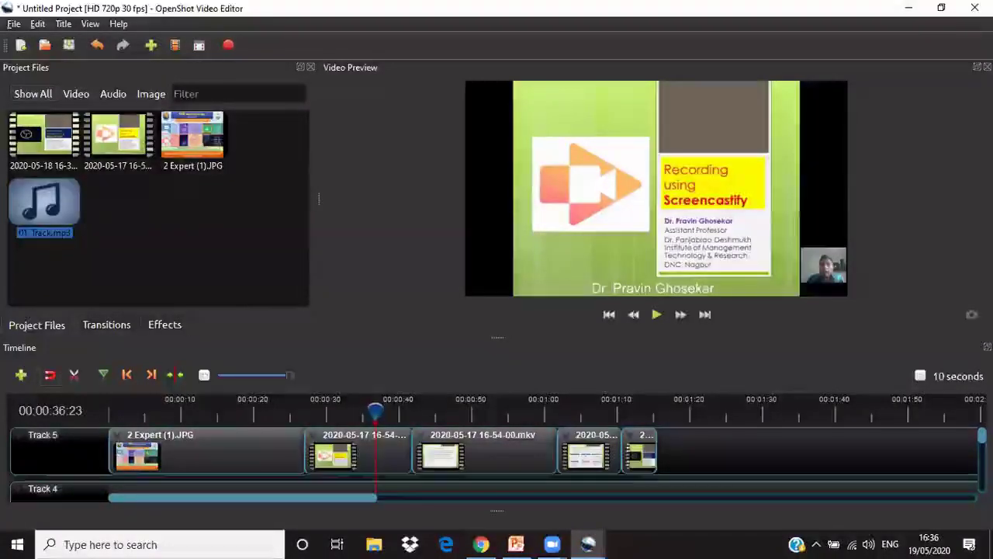
scroll(47, 450, down, 2)
scroll(46, 450, down, 2)
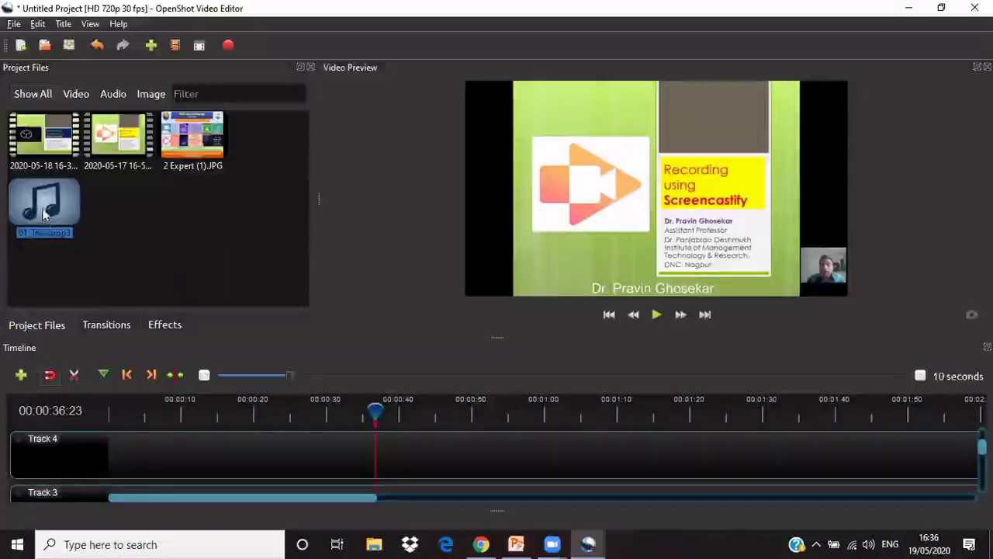
drag(100, 320, 111, 439)
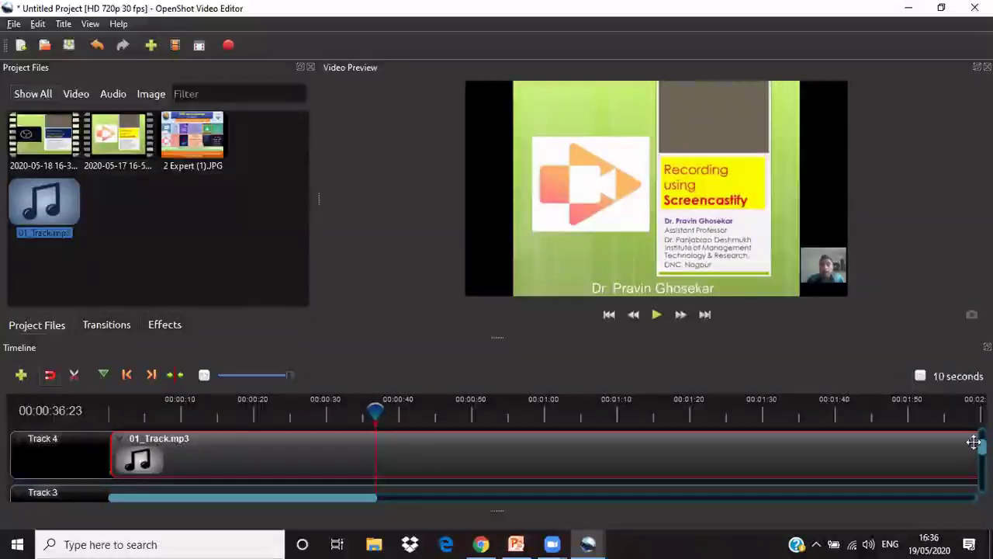
scroll(496, 463, up, 3)
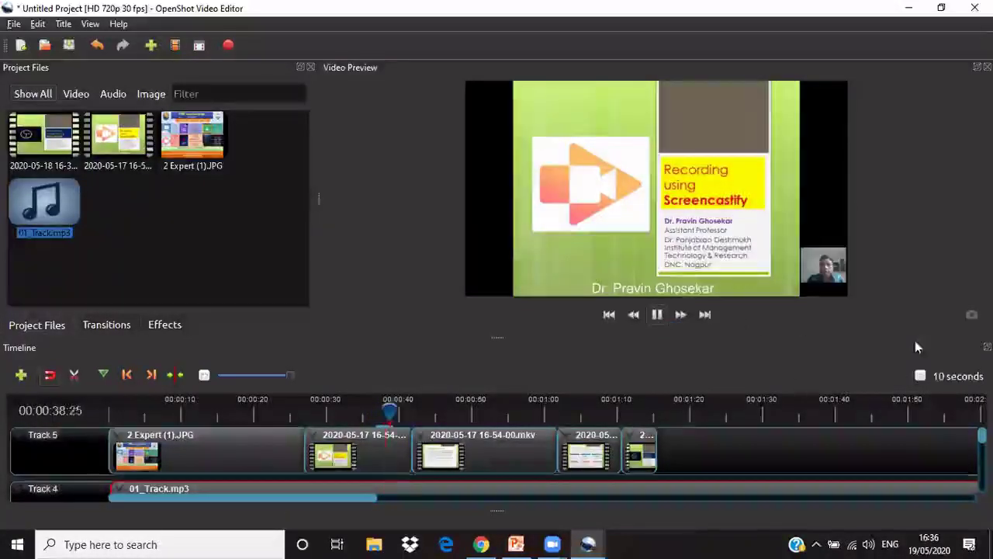
key(space)
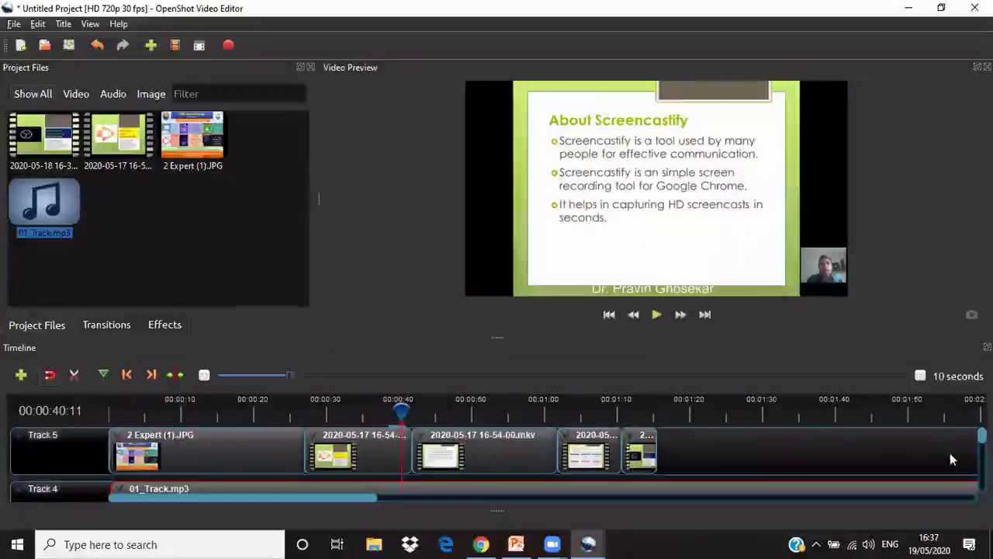
- Set the start-of-clip volume of the newly placed 01_Track.mp3 on Track 4 to 10%
scroll(435, 440, down, 1)
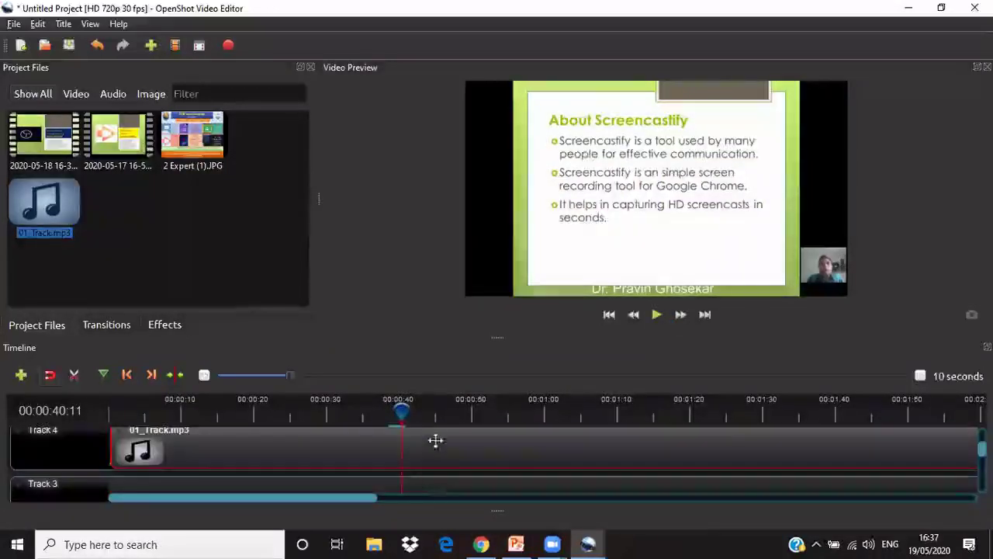
right_click(435, 450)
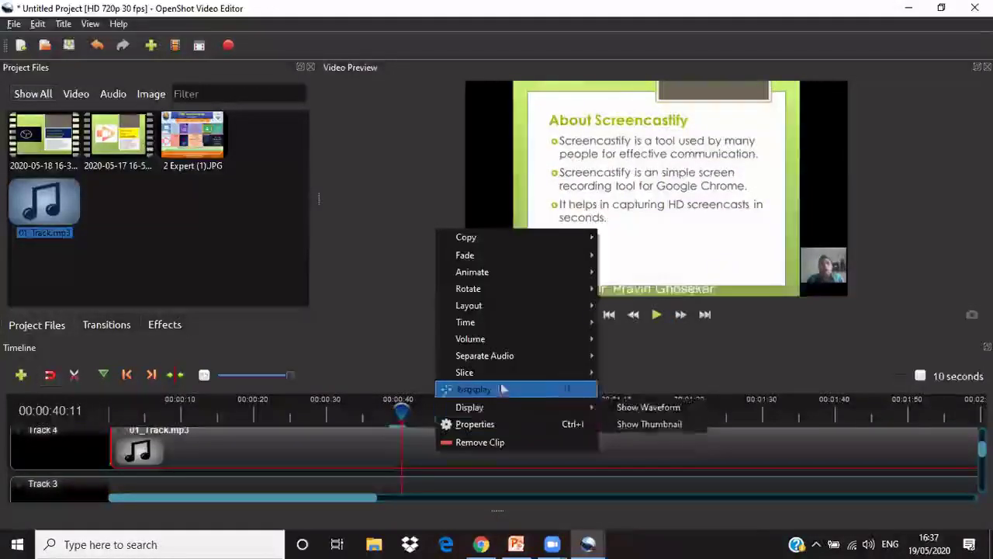
mouse_move(584, 345)
mouse_move(644, 356)
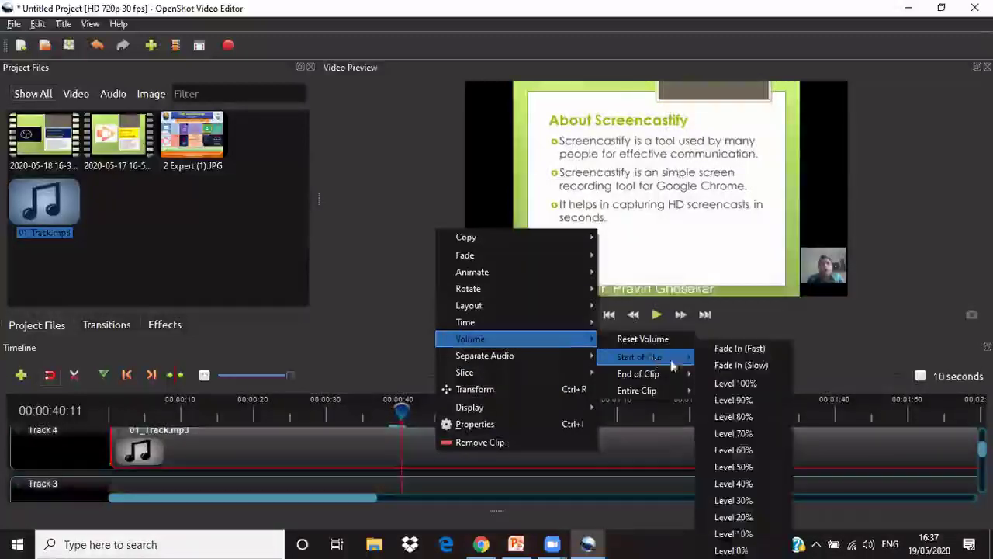
click(752, 536)
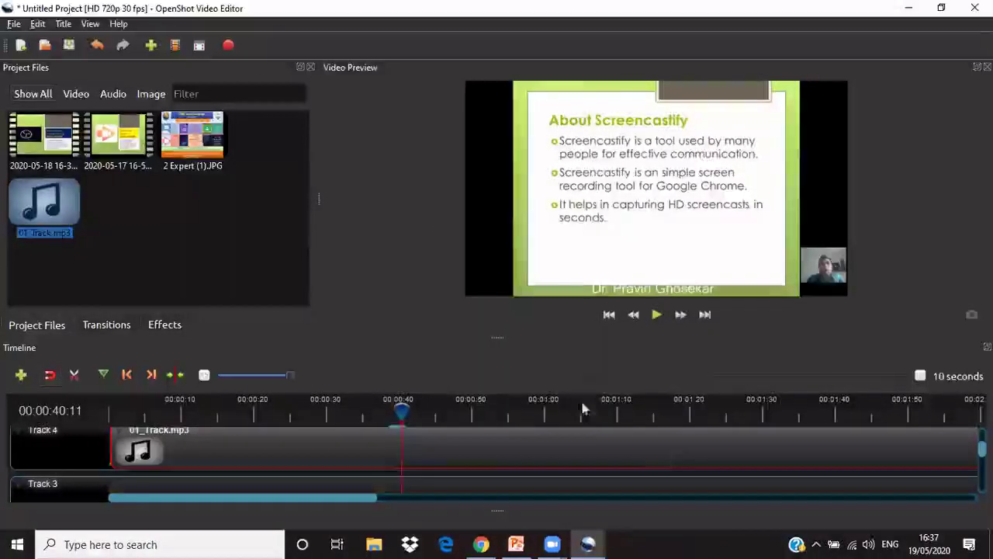
- Set the end-of-clip volume of 01_Track.mp3 on Track 4 to 10%
right_click(461, 450)
mouse_move(623, 356)
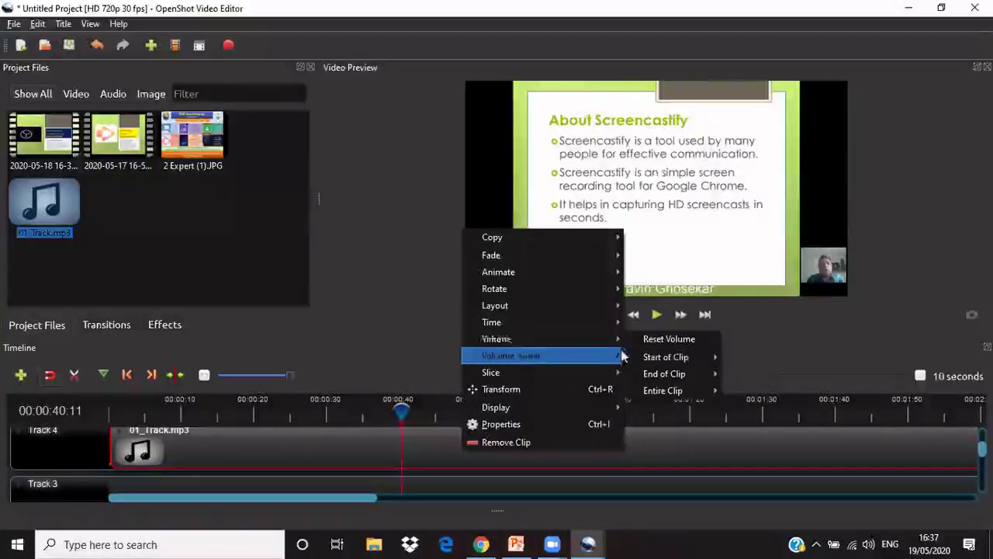
mouse_move(658, 376)
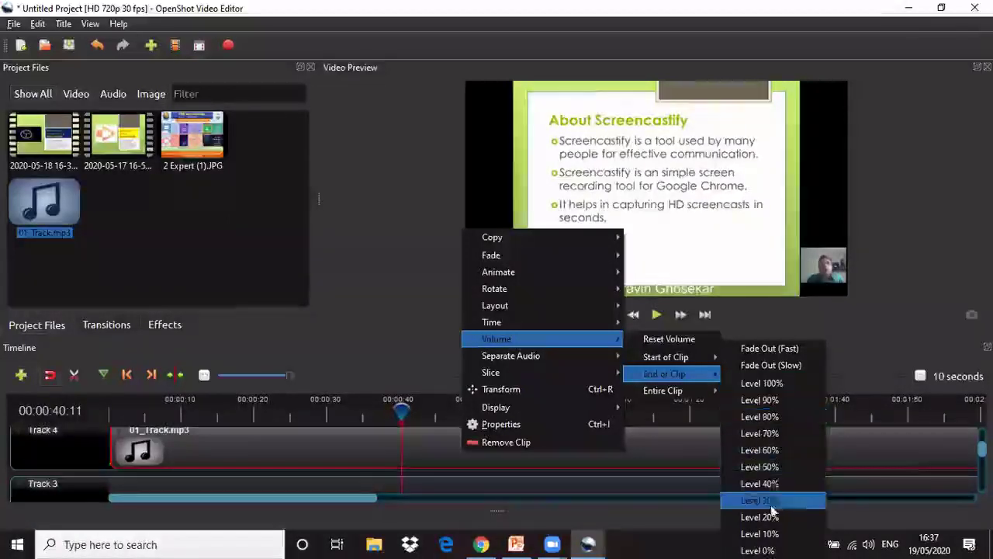
click(772, 532)
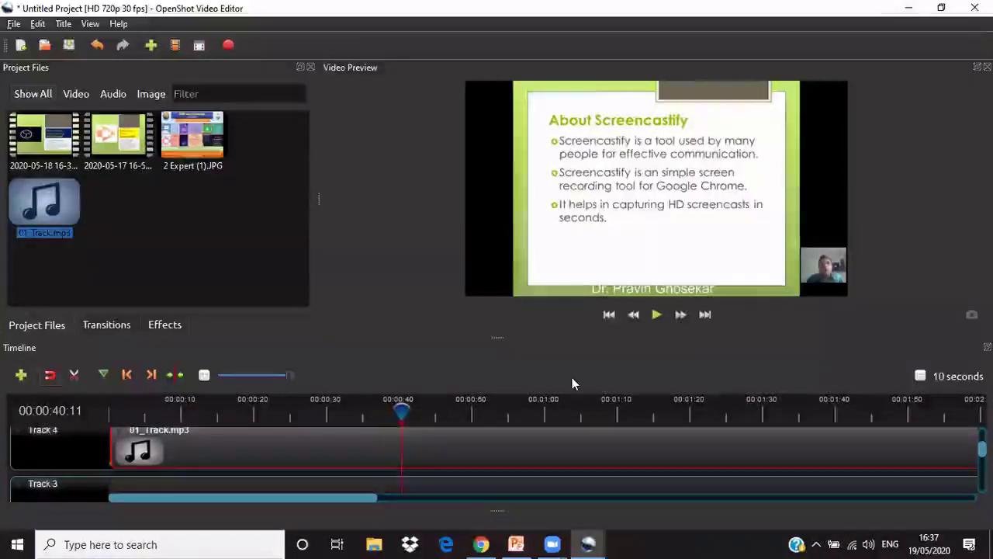
- Trim the end of the 01_Track.mp3 clip on Track 4 to about 5:27
drag(326, 500, 933, 492)
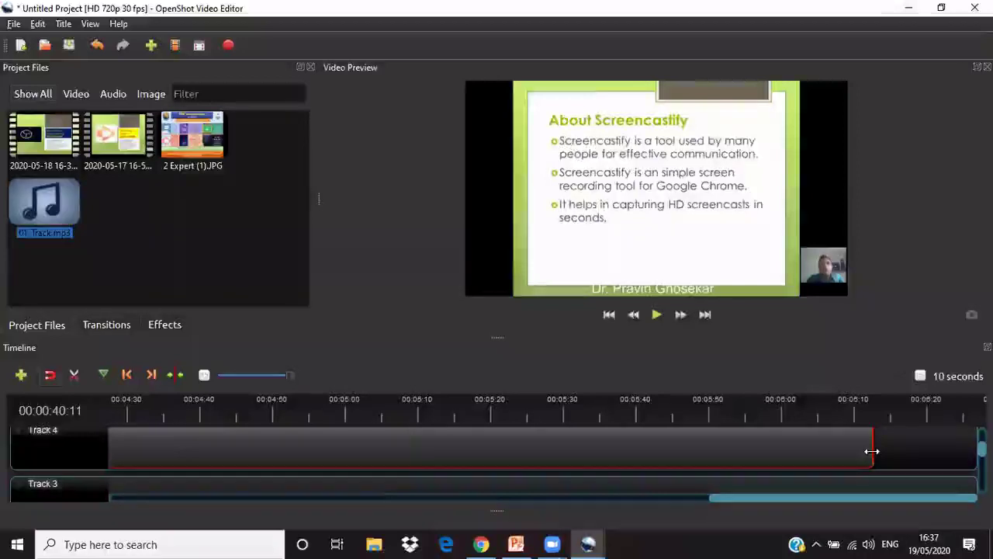
drag(872, 451, 532, 492)
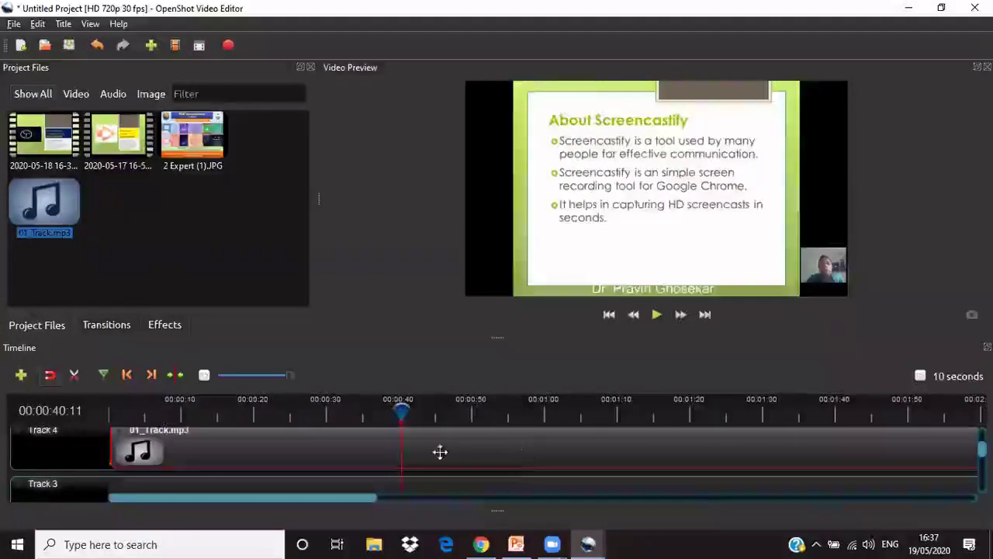
drag(377, 498, 875, 497)
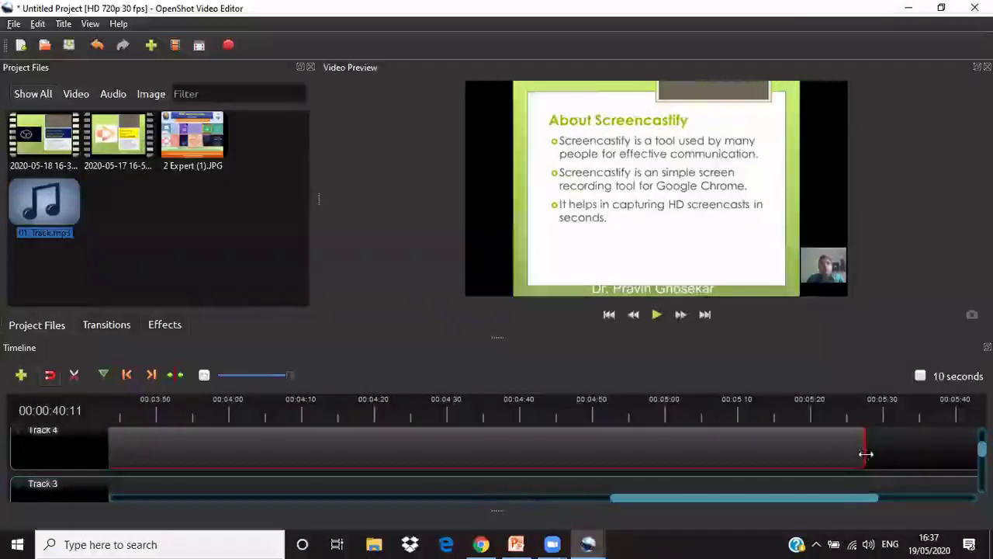
drag(922, 451, 936, 452)
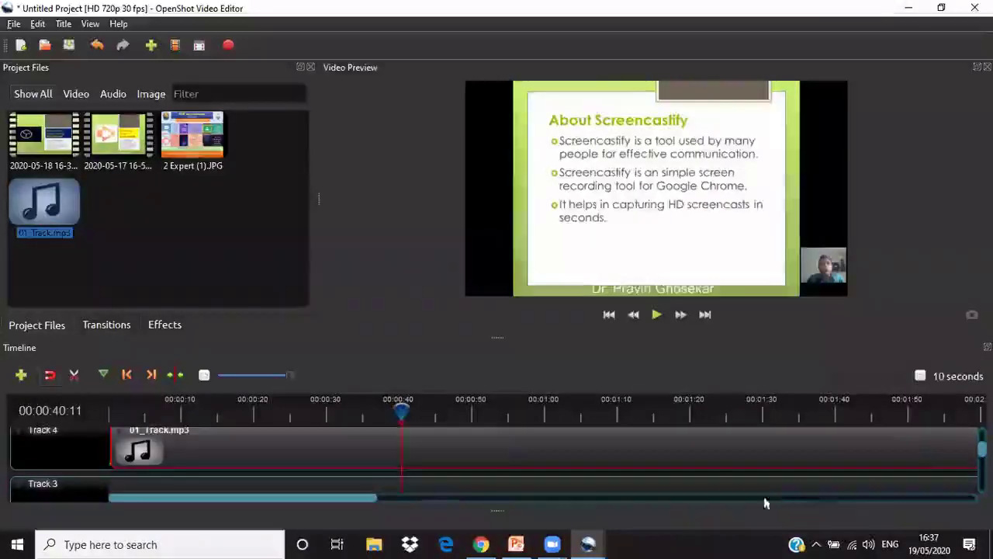
- Add another copy of 01_Track.mp3 from the project files to the timeline
mouse_move(326, 502)
mouse_down()
mouse_move(656, 499)
mouse_move(341, 499)
mouse_up()
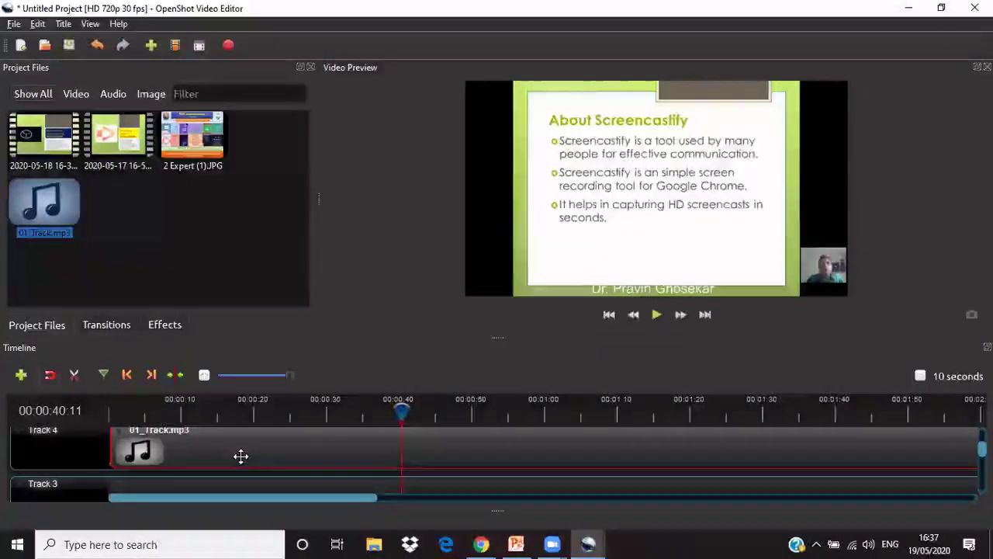
drag(37, 206, 100, 205)
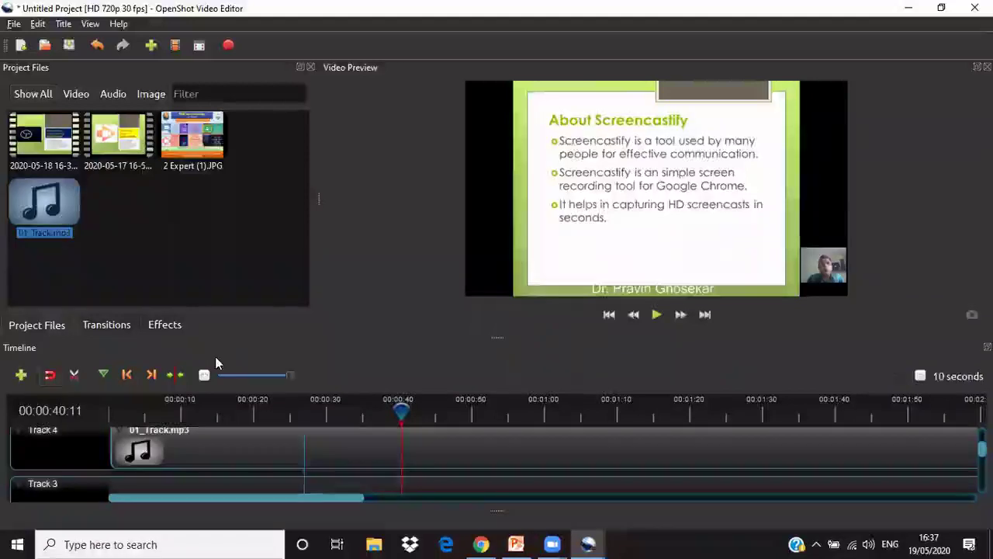